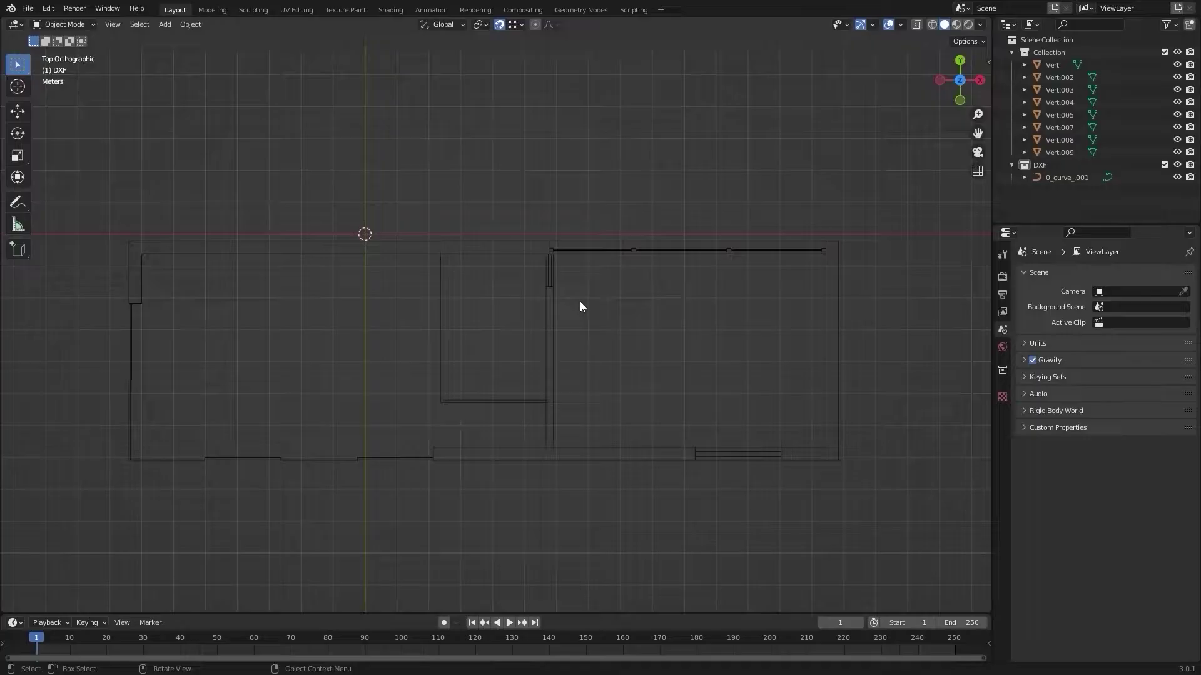
Step: Examine the extruded walls and the open wall section of the large room, ending in the top view
middle_drag(657, 348, 441, 314)
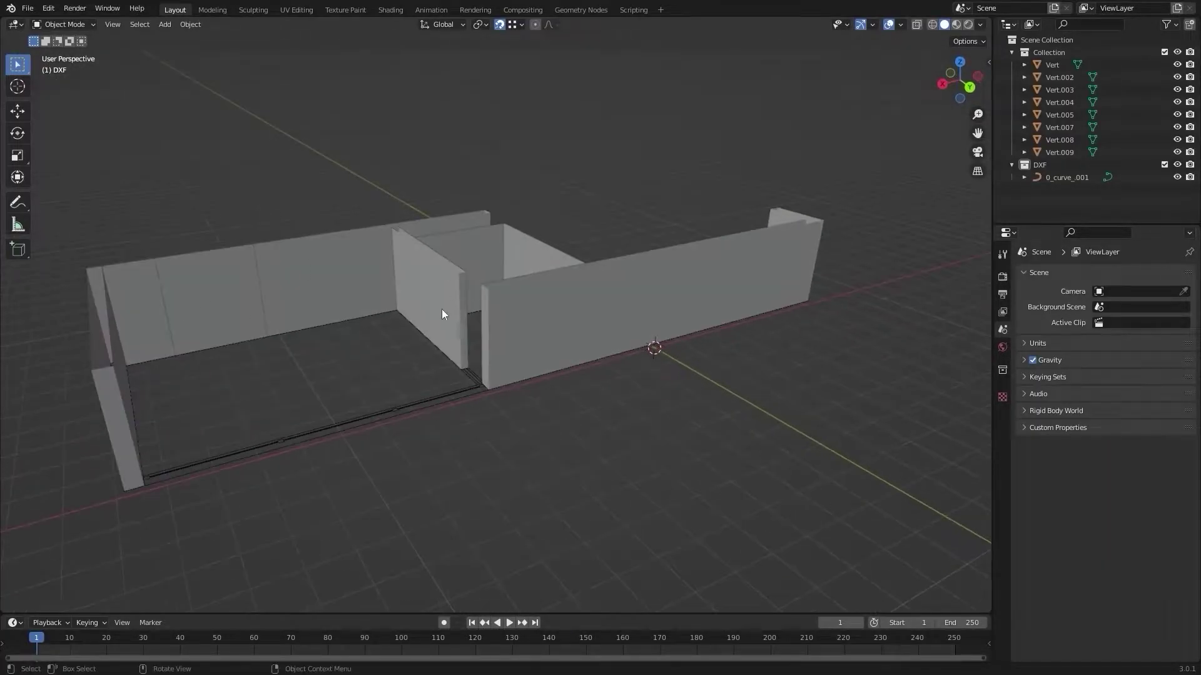
middle_drag(570, 381, 511, 428)
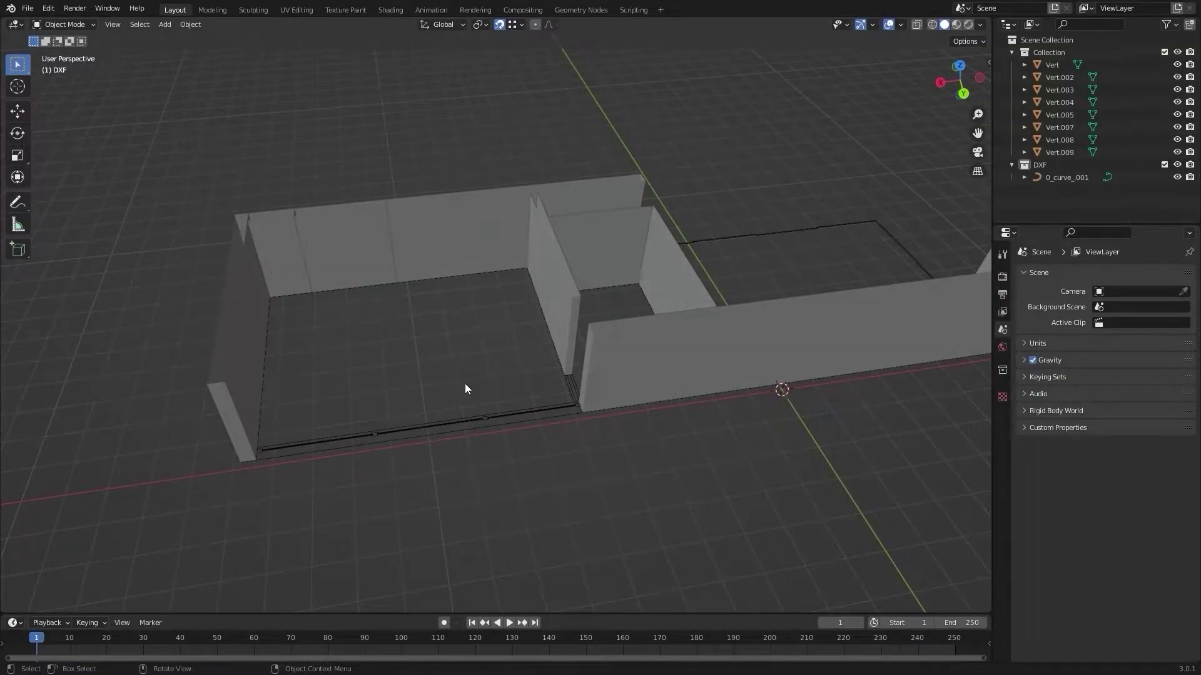
shift+middle_drag(490, 324, 378, 391)
middle_drag(737, 261, 736, 265)
shift+middle_drag(534, 352, 649, 293)
mouse_move(467, 338)
shift+middle_down()
mouse_move(558, 314)
mouse_move(552, 339)
mouse_move(446, 328)
shift+middle_up()
key(KP_7)
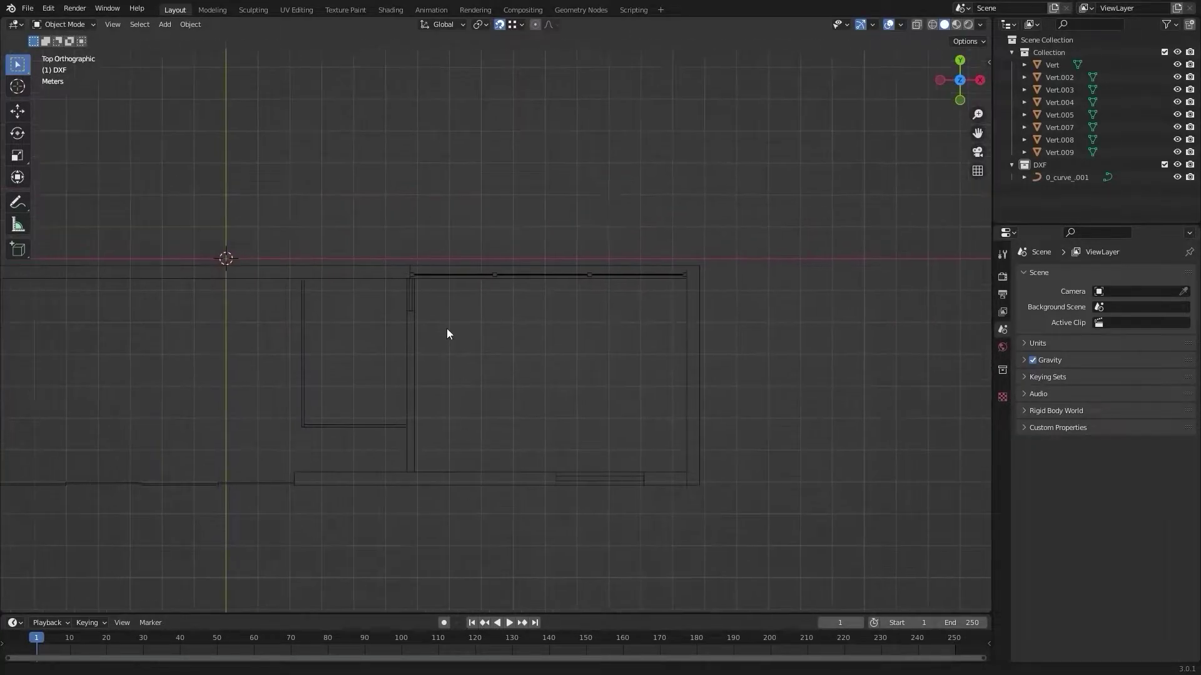
Step: Add a single vertex and snap it to the upper-left corner of the first small post outline at the opening's left end
scroll(330, 316, up, 3)
shift+middle_drag(331, 316, 405, 303)
key(q)
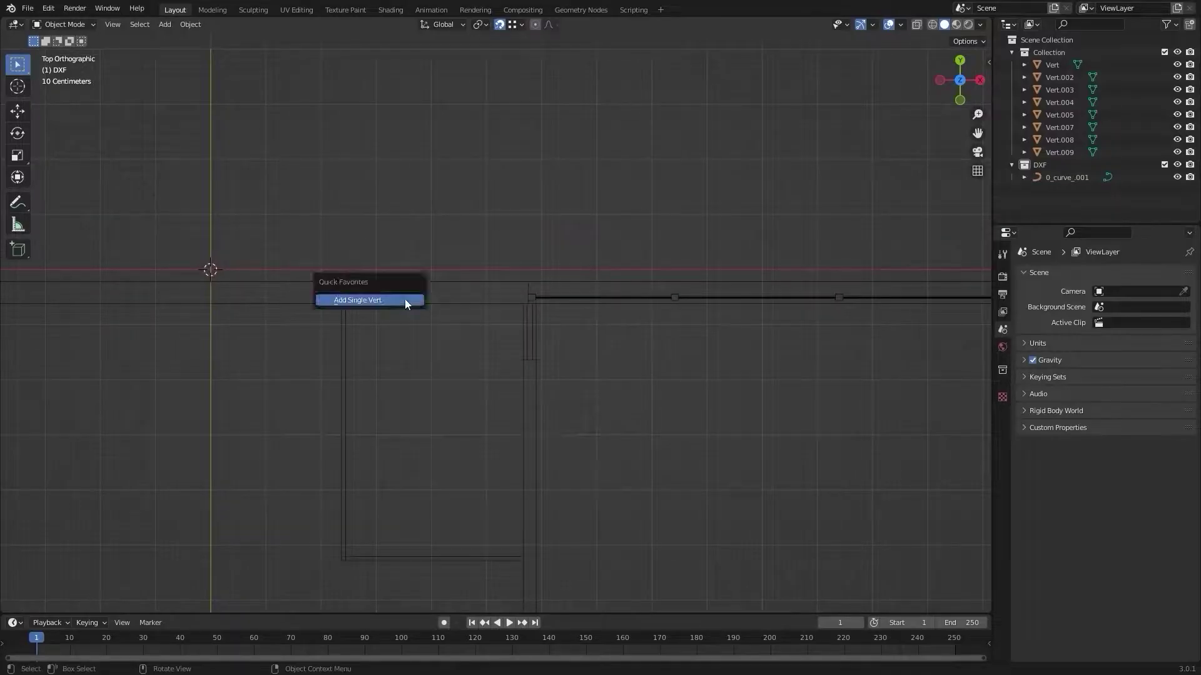
click(406, 302)
scroll(651, 425, up, 11)
shift+middle_drag(823, 328, 493, 479)
shift+middle_drag(458, 356, 481, 451)
scroll(408, 415, up, 3)
key(g)
click(388, 383)
Step: Trace the first post's rectangular outline by extruding the vertex around its snapped corners, and return to Object Mode
scroll(394, 444, up, 4)
shift+middle_drag(400, 504, 514, 336)
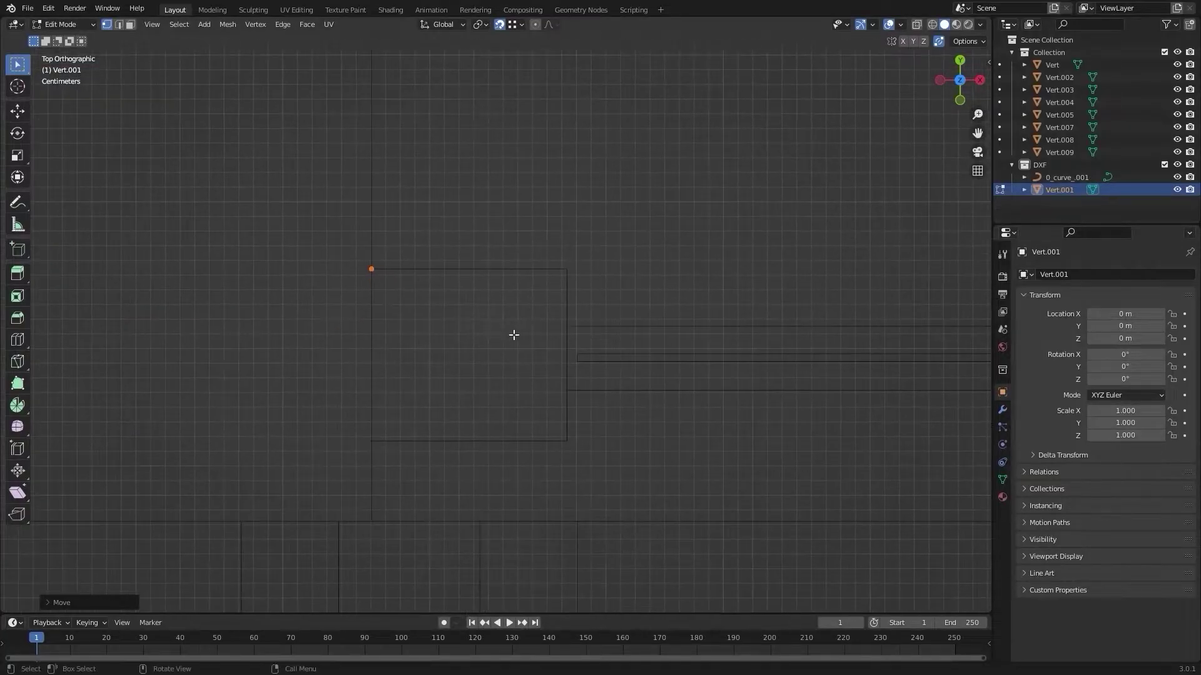
key(e)
click(567, 269)
key(e)
key(e)
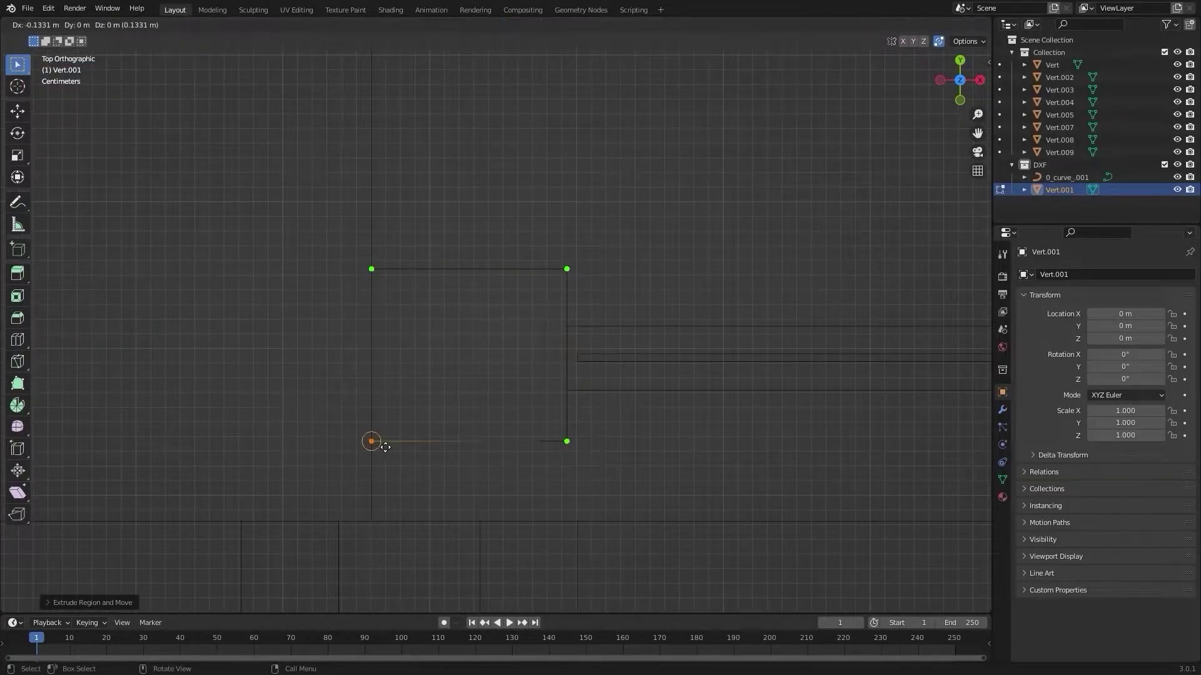
key(e)
click(373, 269)
scroll(392, 302, down, 2)
key(Tab)
Step: Add another single vertex and snap it to the upper-right corner of the second post outline on the plan
scroll(576, 353, down, 8)
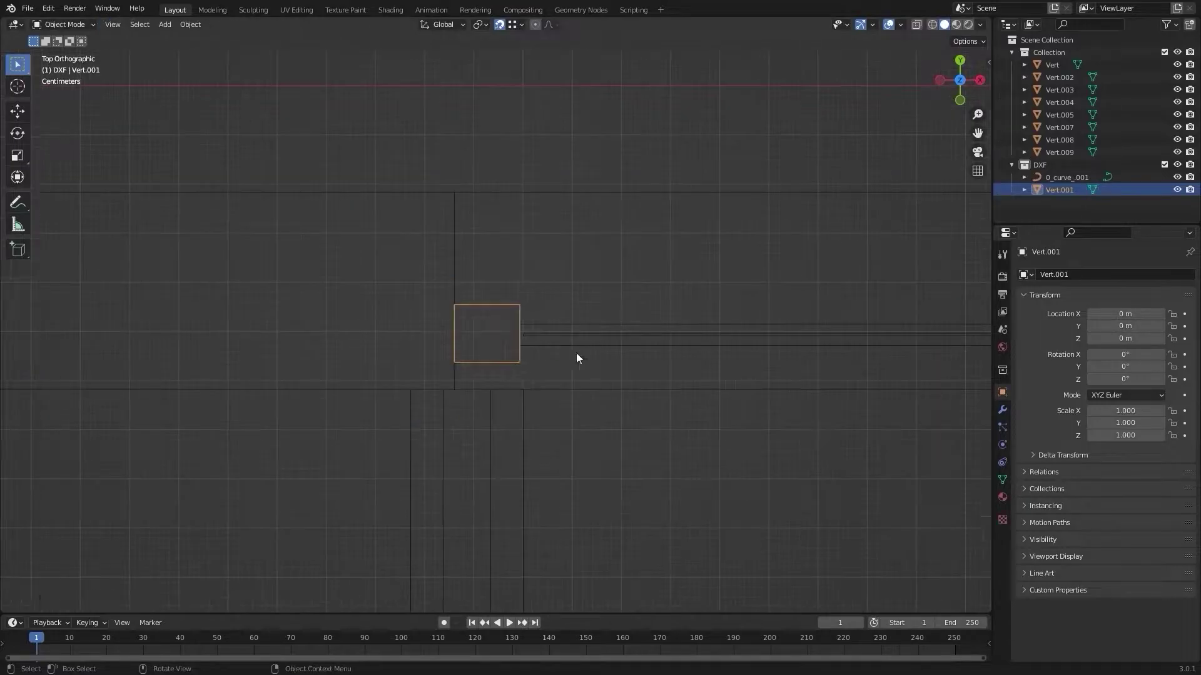
scroll(718, 334, down, 1)
shift+middle_drag(730, 325, 466, 363)
click(484, 262)
scroll(484, 261, up, 4)
key(q)
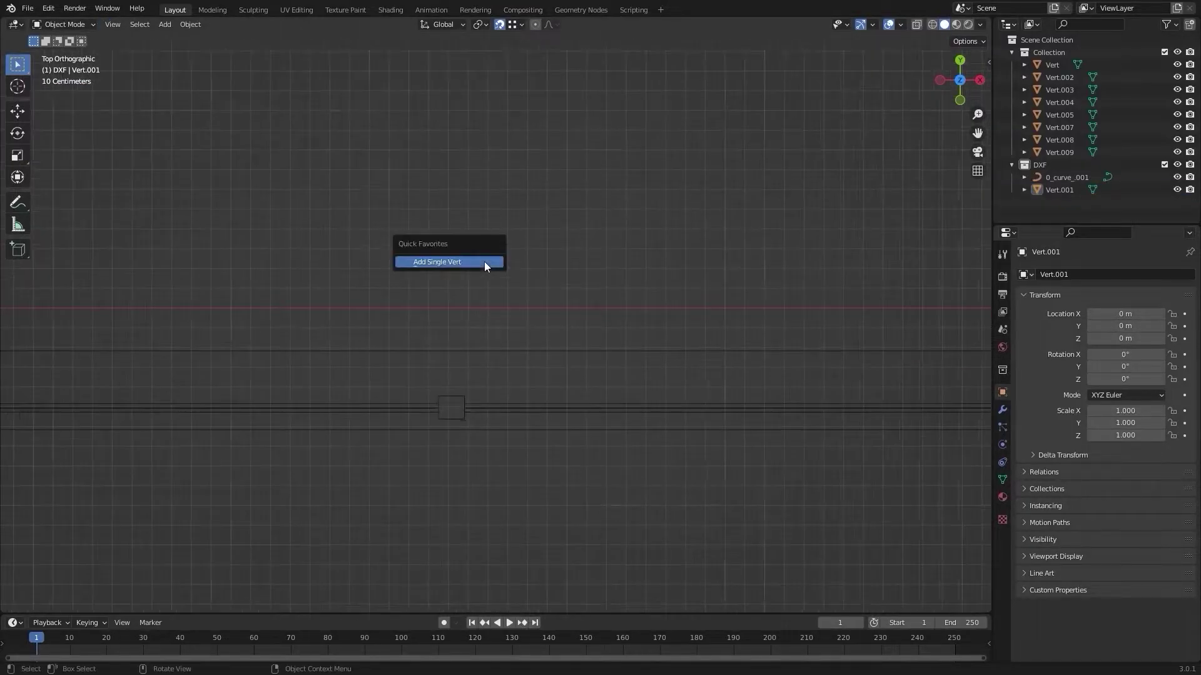
click(484, 262)
scroll(434, 353, up, 5)
shift+middle_drag(412, 504, 554, 297)
scroll(540, 317, up, 3)
key(g)
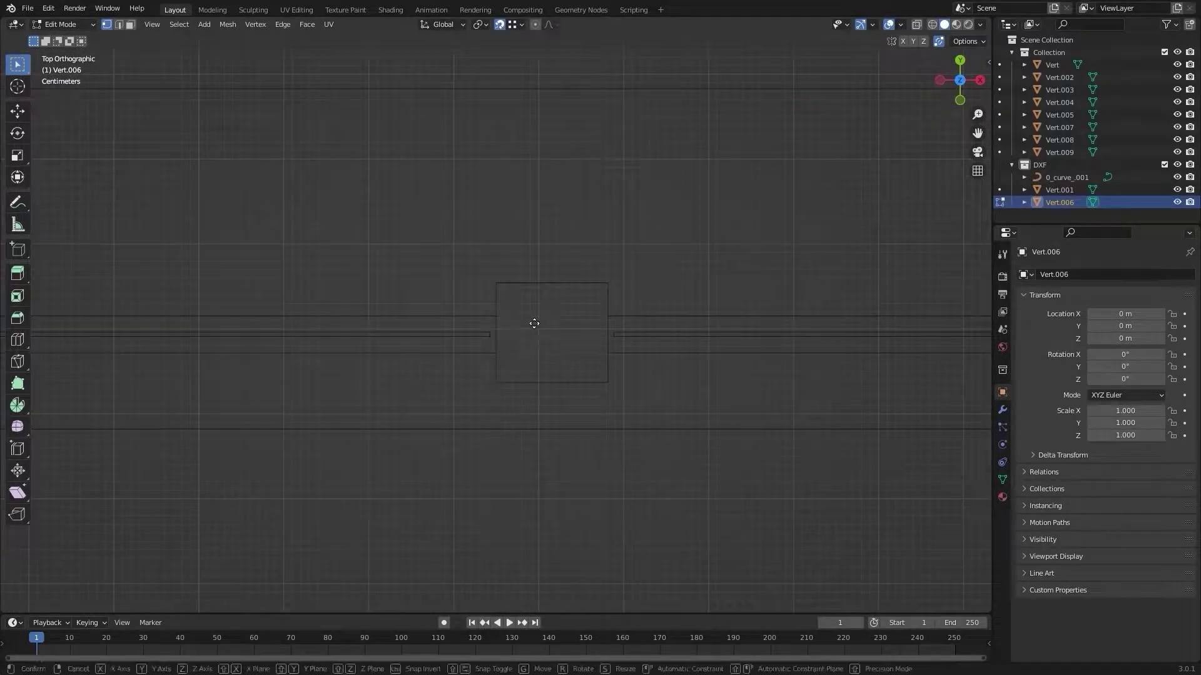
click(598, 288)
Step: Trace the second post's rectangular outline by extruding the vertex around its corners, and return to Object Mode
key(e)
click(495, 286)
key(e)
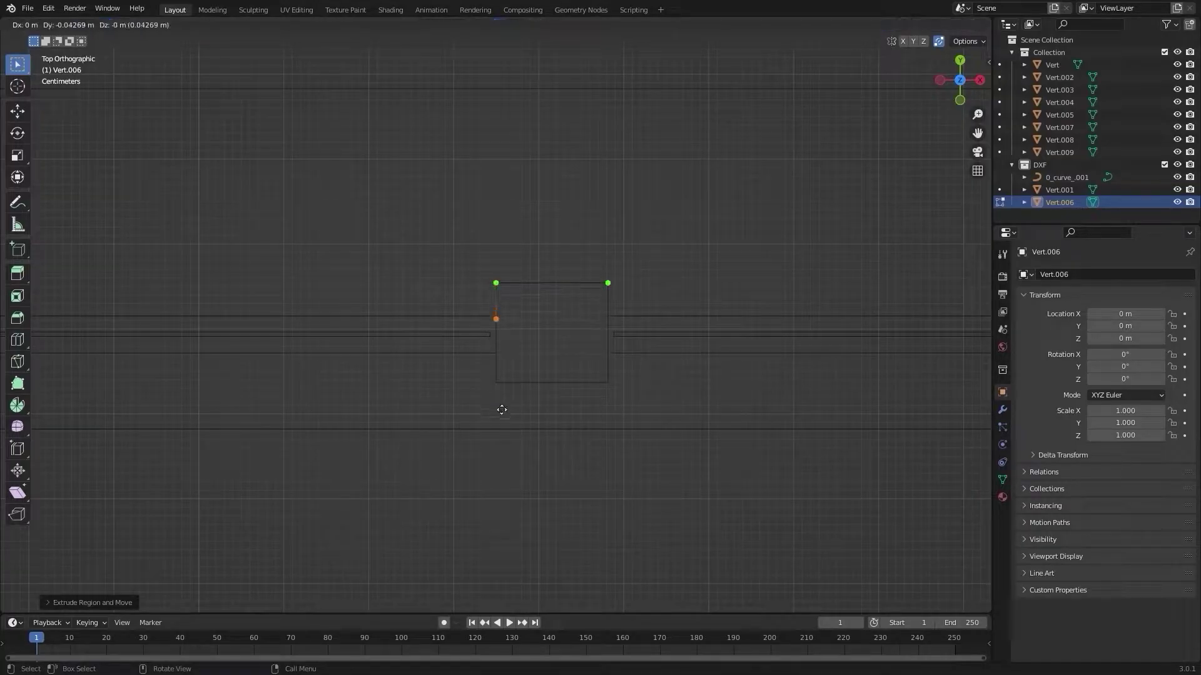
key(e)
click(607, 287)
scroll(681, 285, down, 1)
click(684, 282)
scroll(676, 277, down, 3)
key(Tab)
Step: Duplicate the second post outline along X and snap the copy onto the third post on the plan
click(673, 278)
scroll(673, 278, down, 3)
shift+middle_drag(725, 282, 605, 301)
key(Tab)
scroll(500, 319, up, 1)
key(Tab)
click(391, 339)
scroll(437, 337, up, 5)
scroll(607, 330, up, 5)
scroll(703, 330, down, 3)
scroll(662, 306, down, 3)
shift+middle_drag(655, 307, 485, 295)
scroll(544, 309, up, 2)
key(shift+d)
key(x)
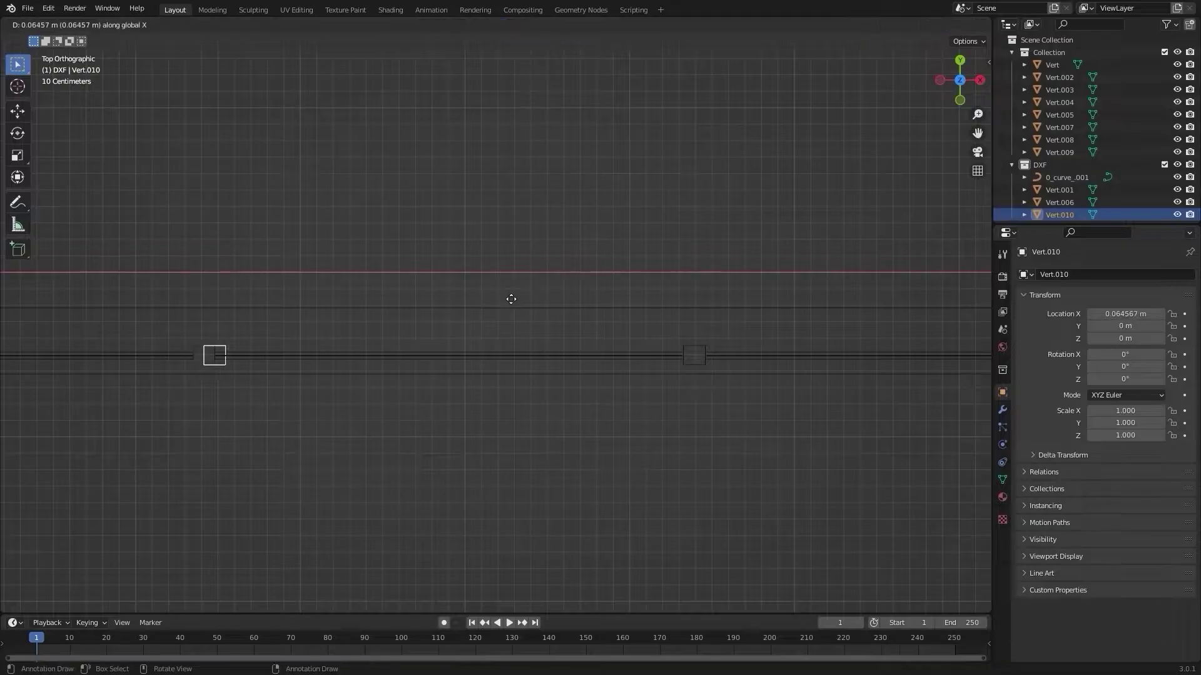
click(701, 367)
Step: Duplicate the third post outline along X onto the fourth post beside the end wall, at X location 5.956 m
scroll(701, 367, down, 10)
shift+middle_drag(562, 369, 471, 366)
scroll(471, 365, up, 6)
scroll(440, 367, up, 2)
scroll(441, 365, up, 1)
shift+middle_drag(356, 287, 394, 285)
scroll(341, 289, up, 2)
scroll(341, 289, down, 1)
key(shift+d)
key(x)
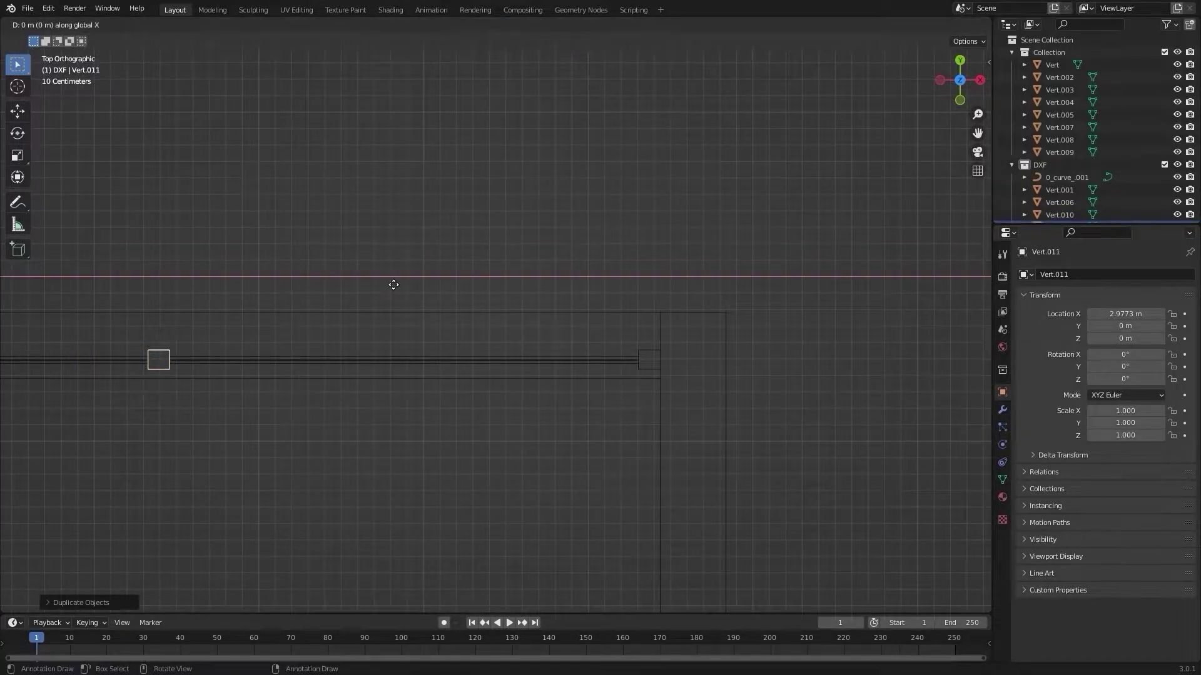
click(652, 367)
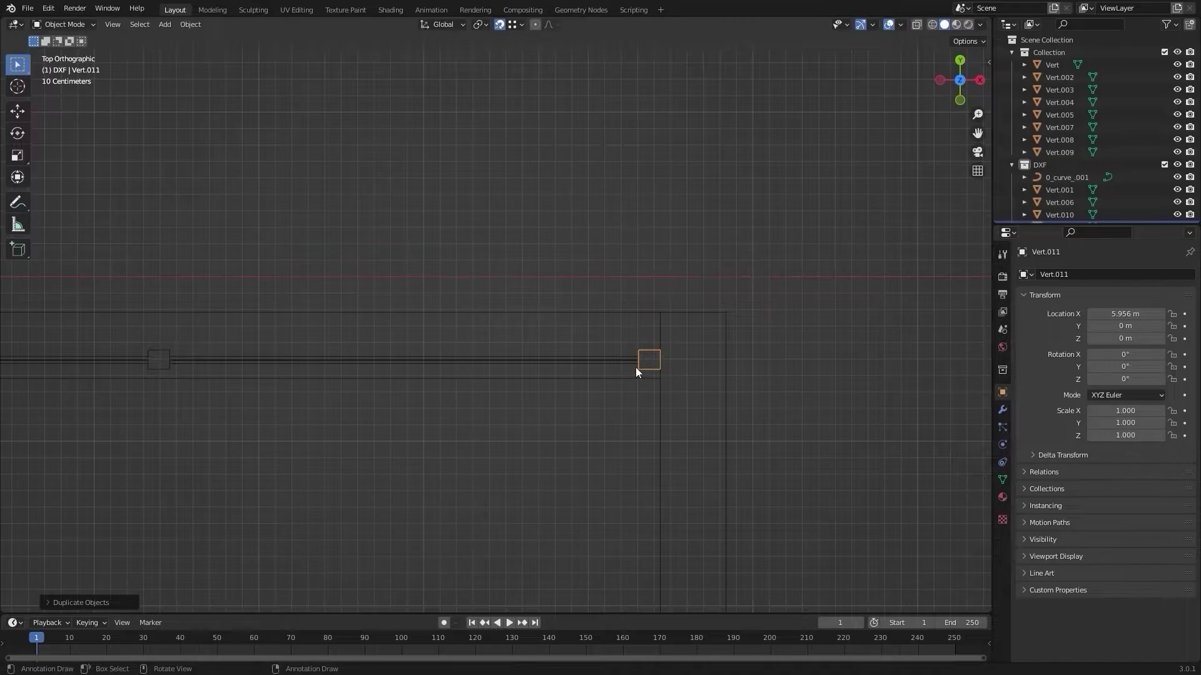
scroll(583, 369, down, 5)
shift+middle_drag(422, 381, 596, 354)
scroll(597, 360, down, 6)
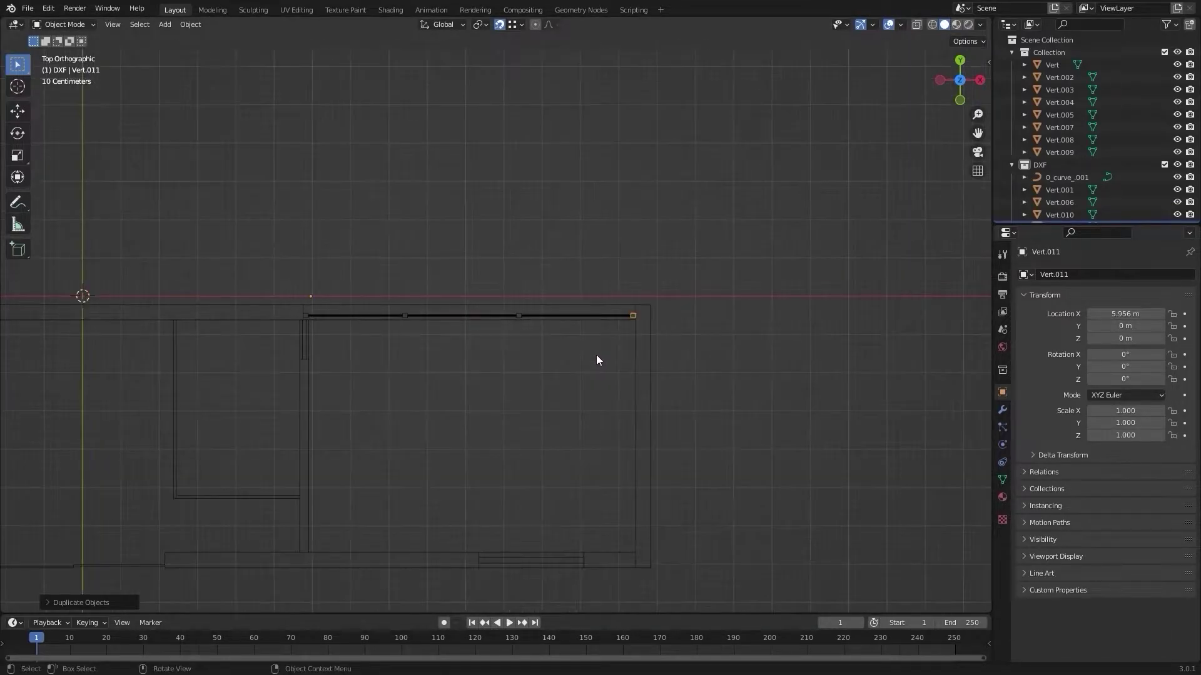
Step: Show the selectability toggles in the outliner and make the floor plan curve 0_curve_.001 unselectable
shift+middle_drag(514, 402, 590, 357)
scroll(609, 373, up, 3)
click(574, 385)
scroll(572, 385, up, 3)
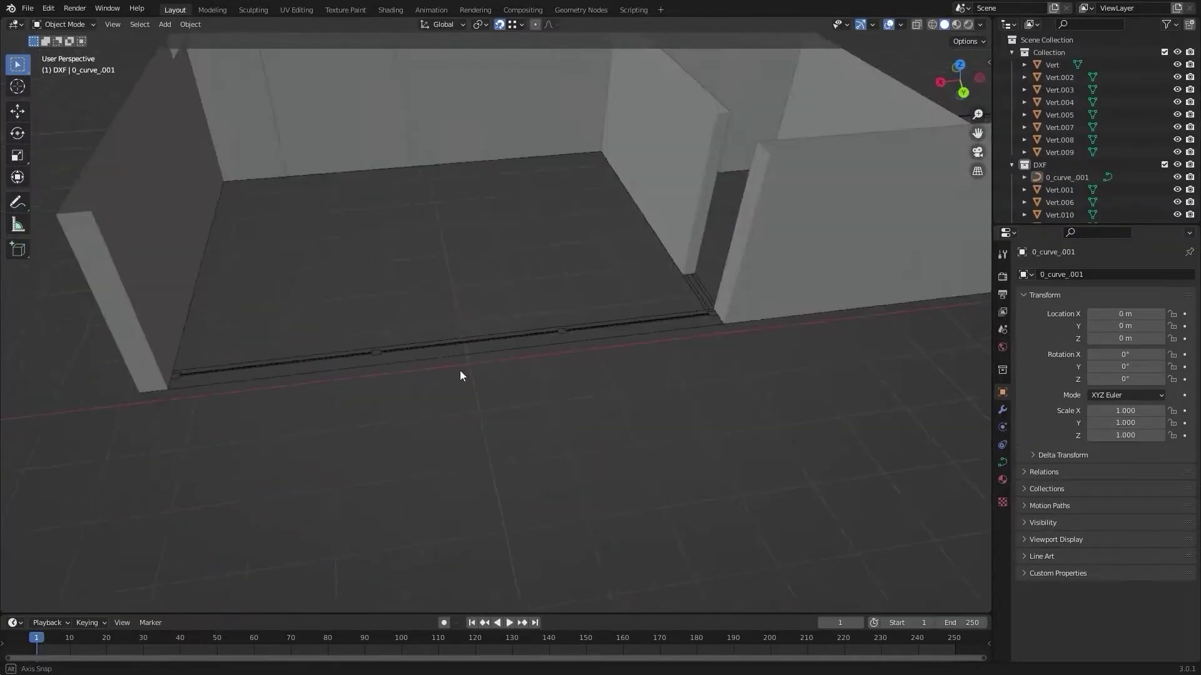
middle_drag(459, 372, 480, 380)
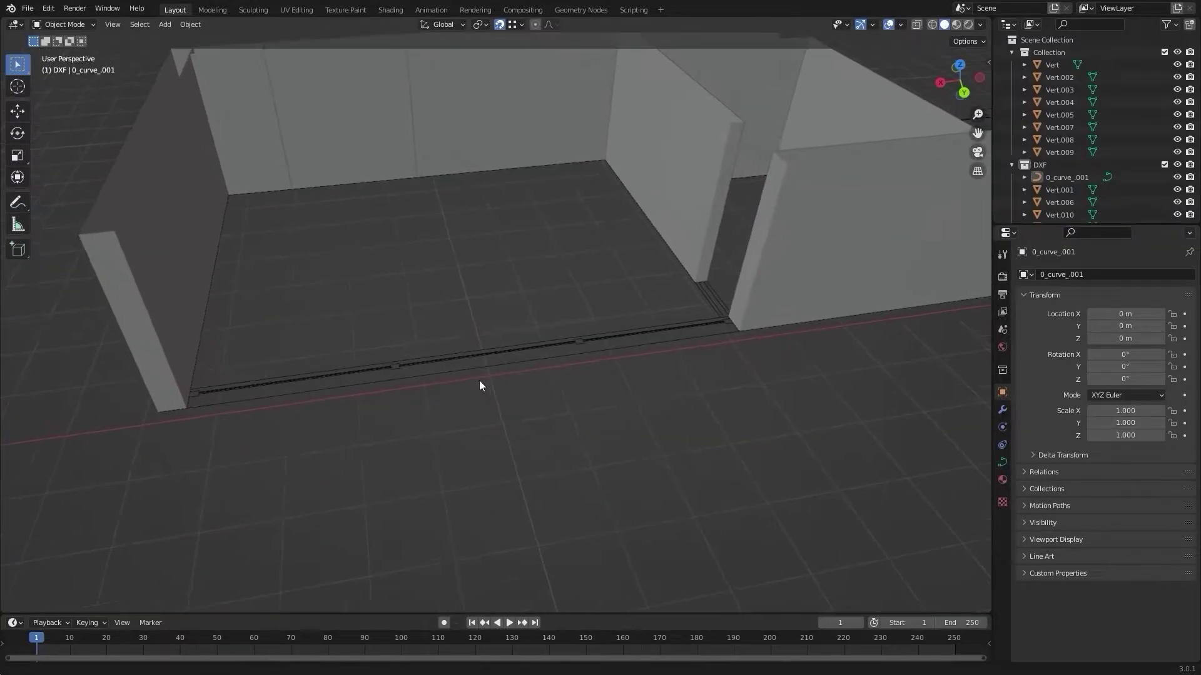
click(1169, 24)
click(1083, 65)
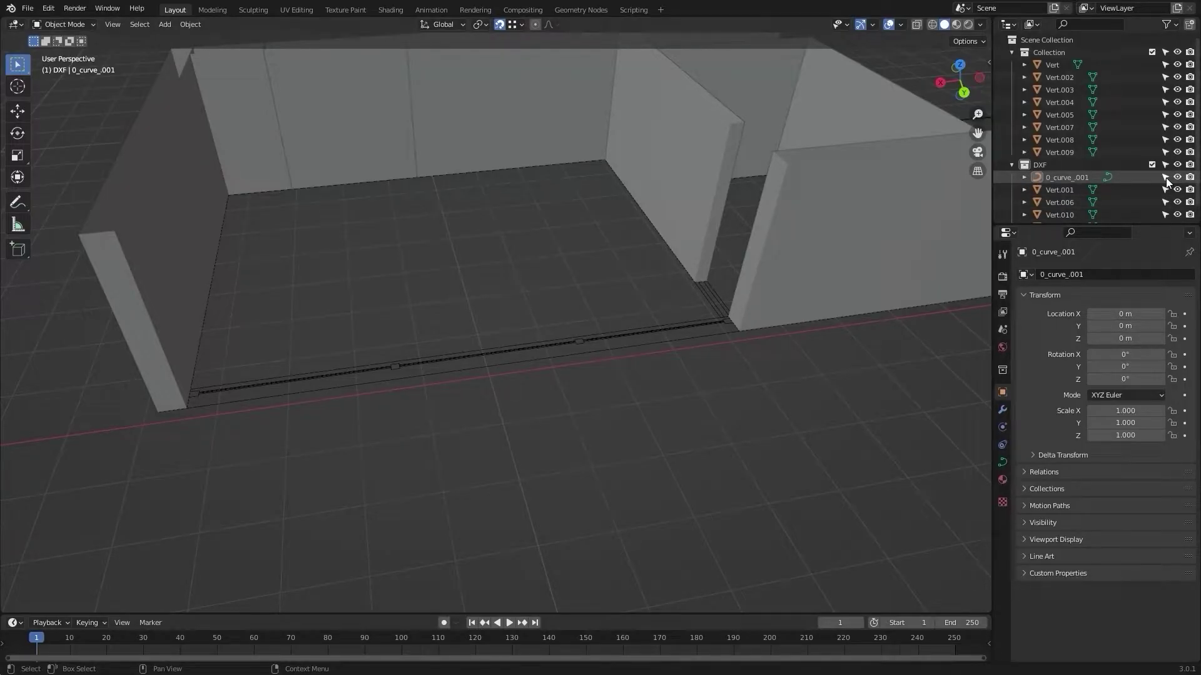
click(1165, 178)
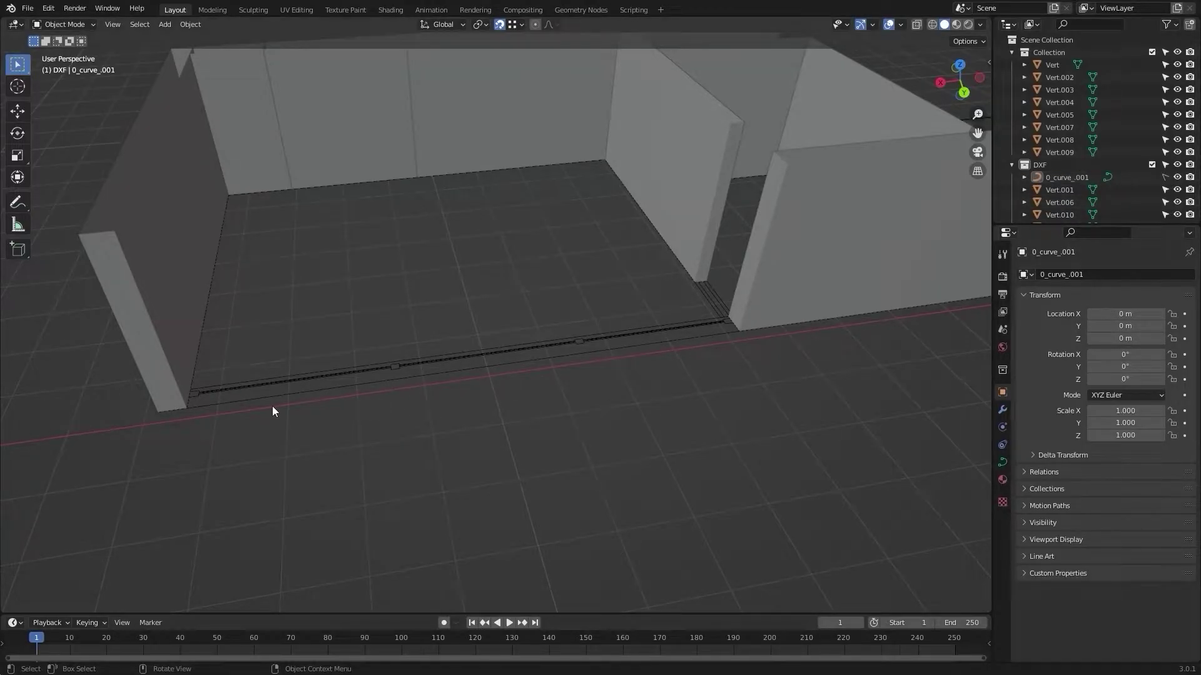
Step: Select all four post outlines together and enter Edit Mode on them
drag(335, 299, 594, 379)
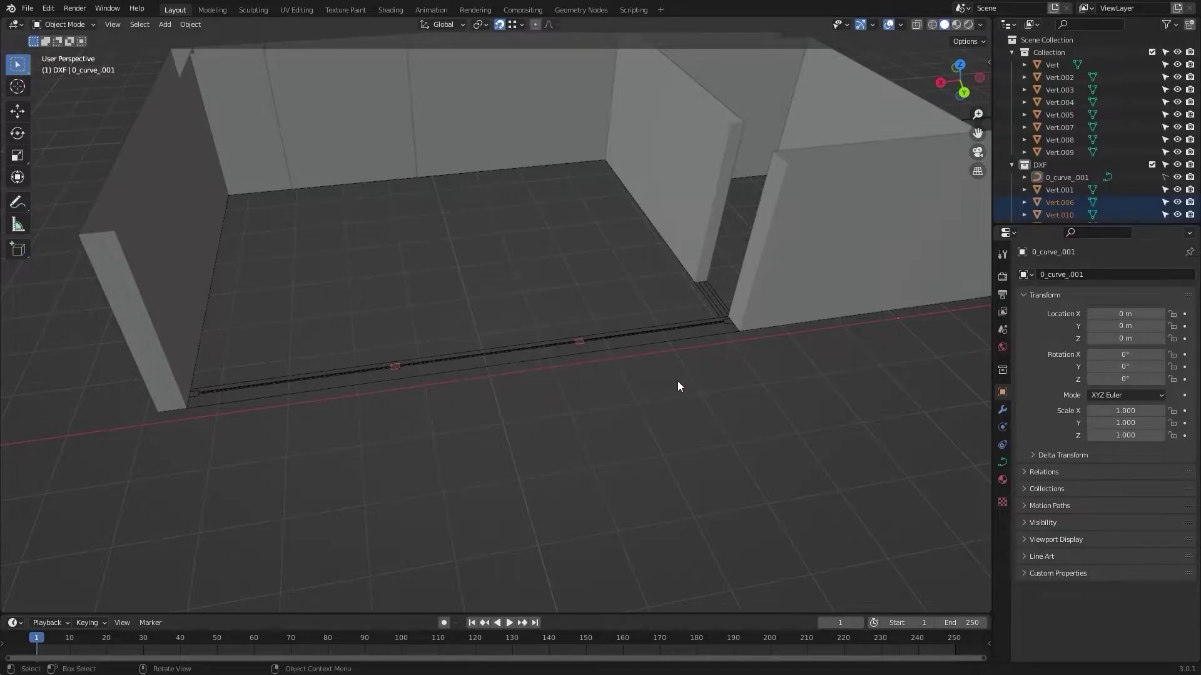
scroll(624, 324, up, 4)
scroll(443, 343, up, 5)
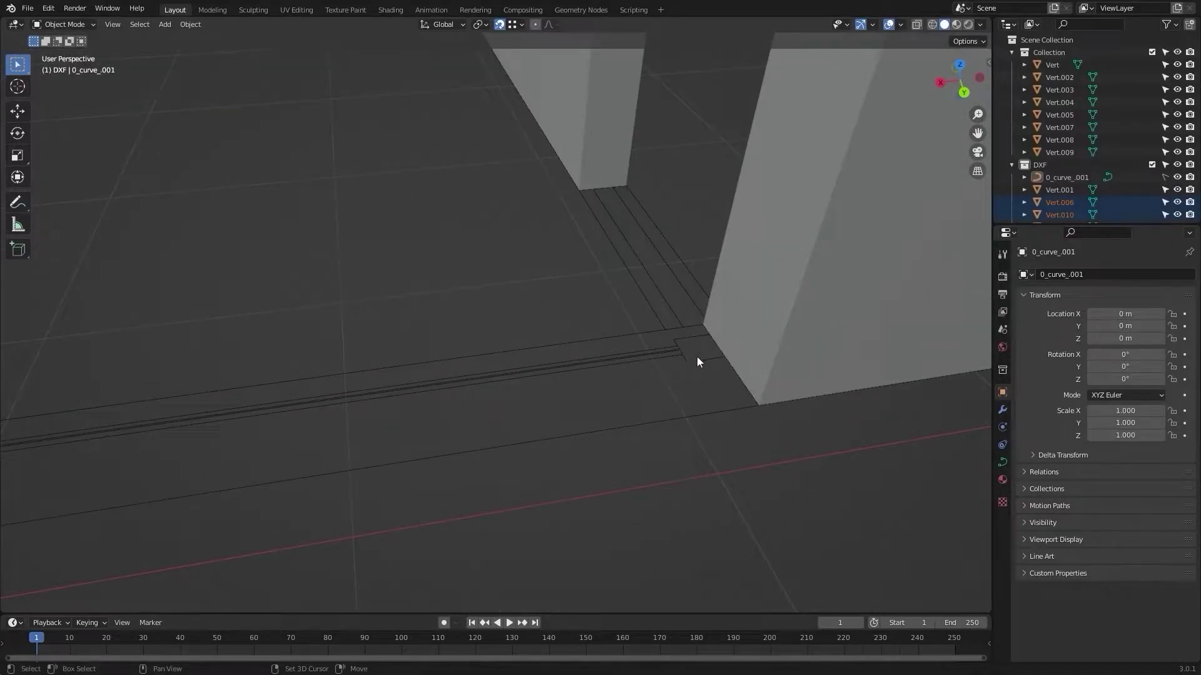
shift+click(697, 356)
scroll(696, 356, down, 1)
shift+middle_drag(363, 316, 326, 364)
click(324, 370)
scroll(323, 370, down, 5)
scroll(624, 325, down, 8)
shift+middle_drag(624, 325, 499, 341)
scroll(564, 343, up, 5)
shift+middle_drag(594, 341, 550, 358)
key(Tab)
Step: Extrude the four post outlines 3 m along Z and return to Object Mode
middle_drag(539, 442, 266, 483)
key(e)
key(z)
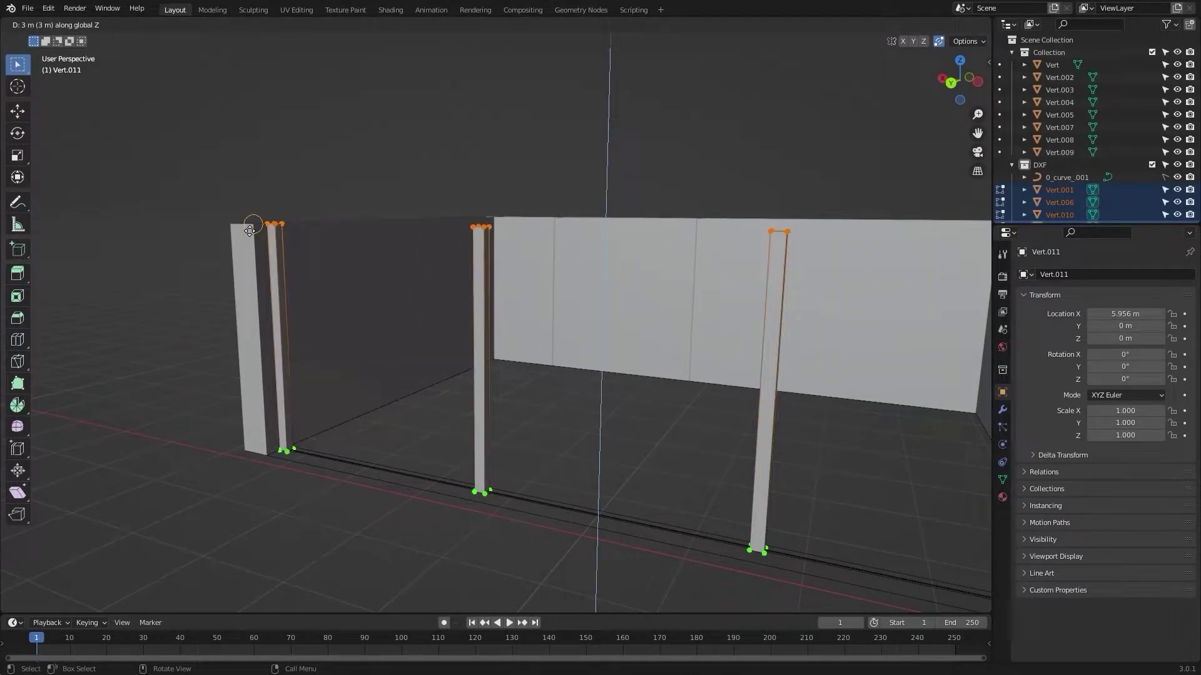
key(Return)
middle_drag(249, 232, 431, 401)
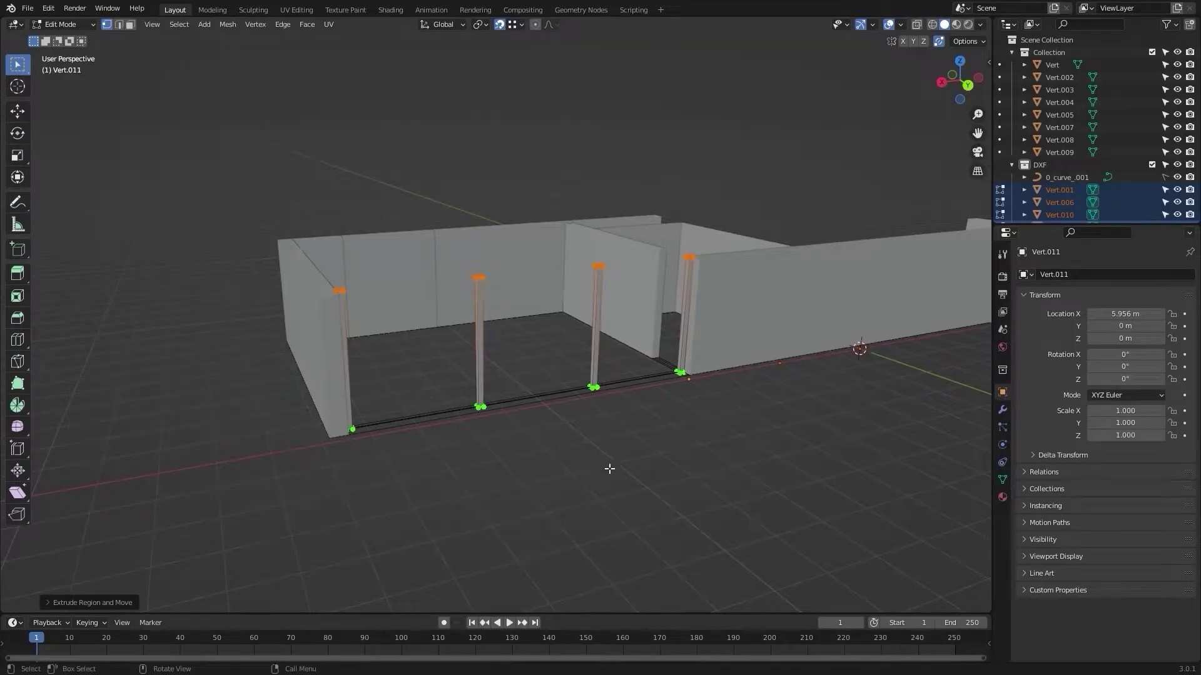
key(Tab)
Step: Examine the raised posts and the wall opening from several angles and in the top view
scroll(646, 474, down, 3)
scroll(630, 449, up, 2)
middle_drag(662, 429, 526, 460)
scroll(526, 461, up, 3)
middle_drag(688, 478, 557, 472)
key(KP_7)
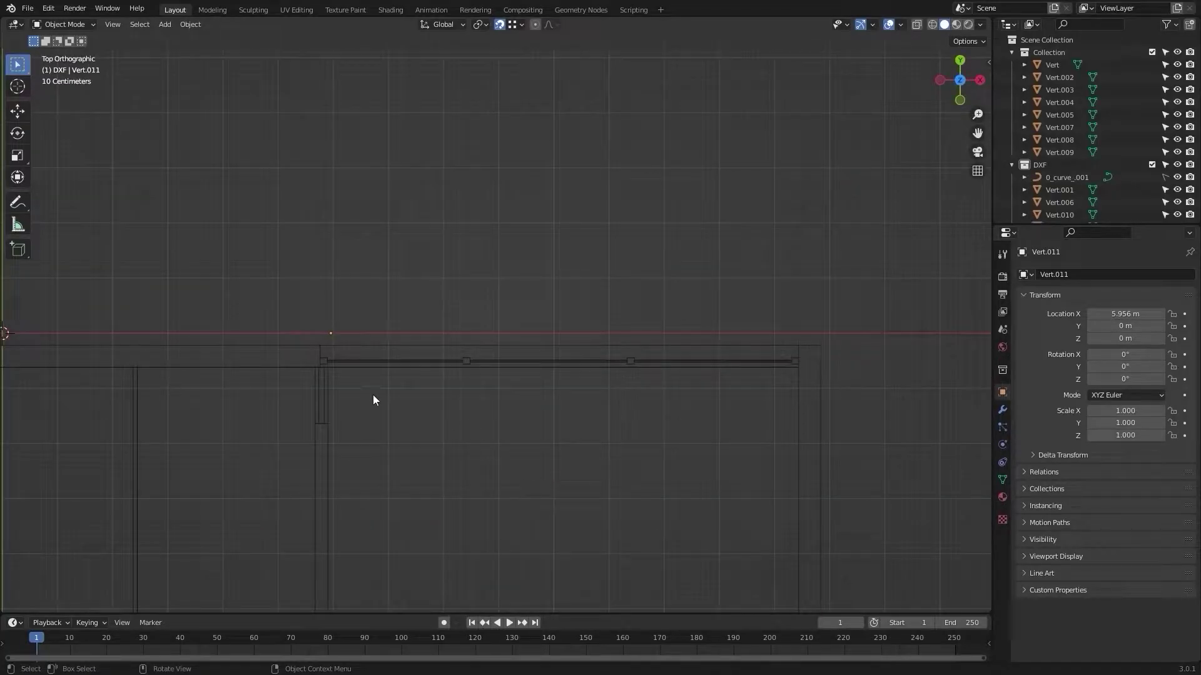
middle_drag(813, 444, 356, 448)
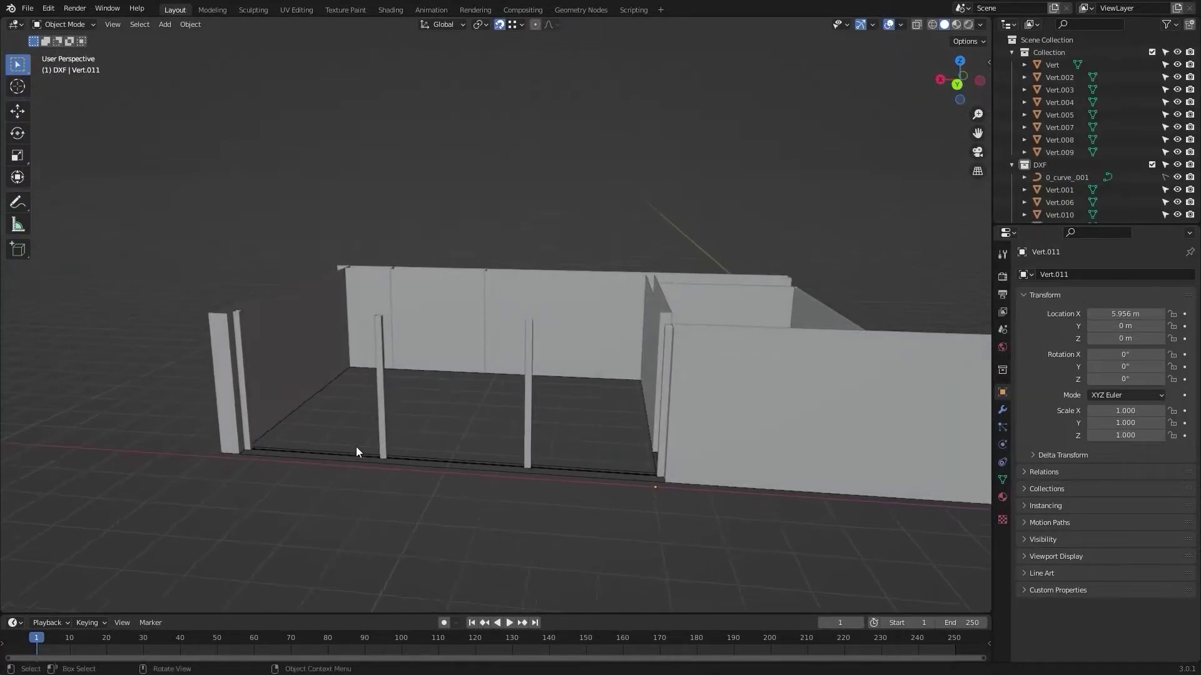
middle_drag(552, 366, 419, 390)
Step: Add a single vertex and snap it to the bottom outer corner of the front wall's end beside the first post
shift+middle_drag(369, 281, 464, 252)
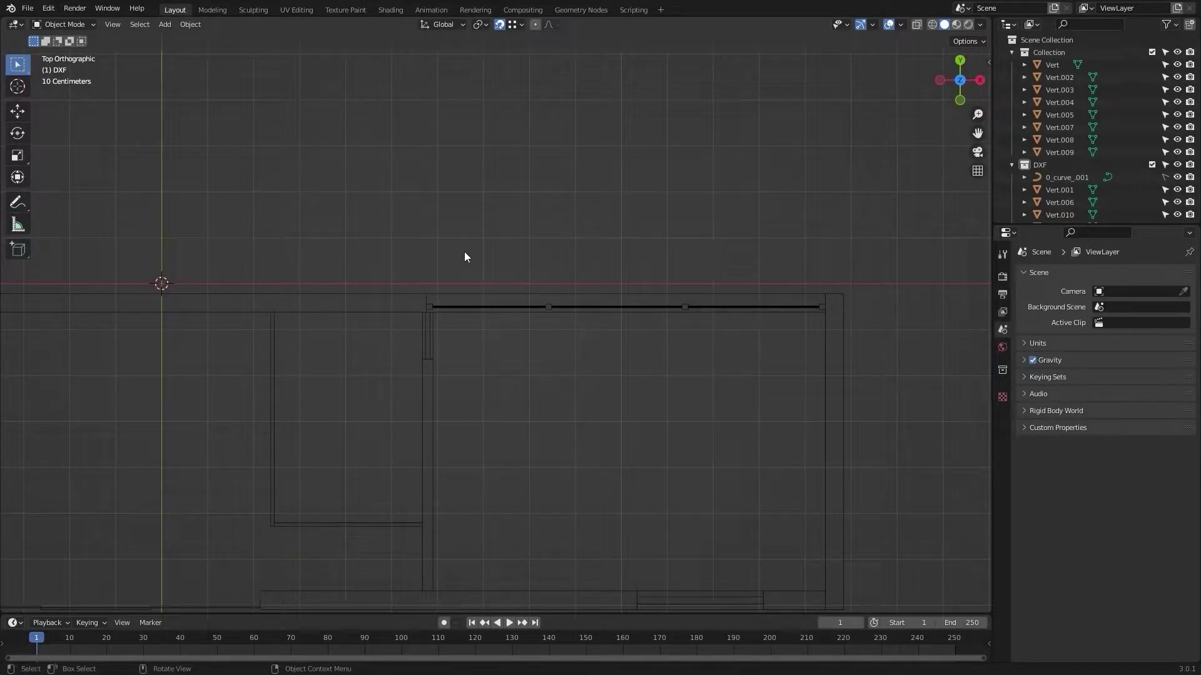
key(q)
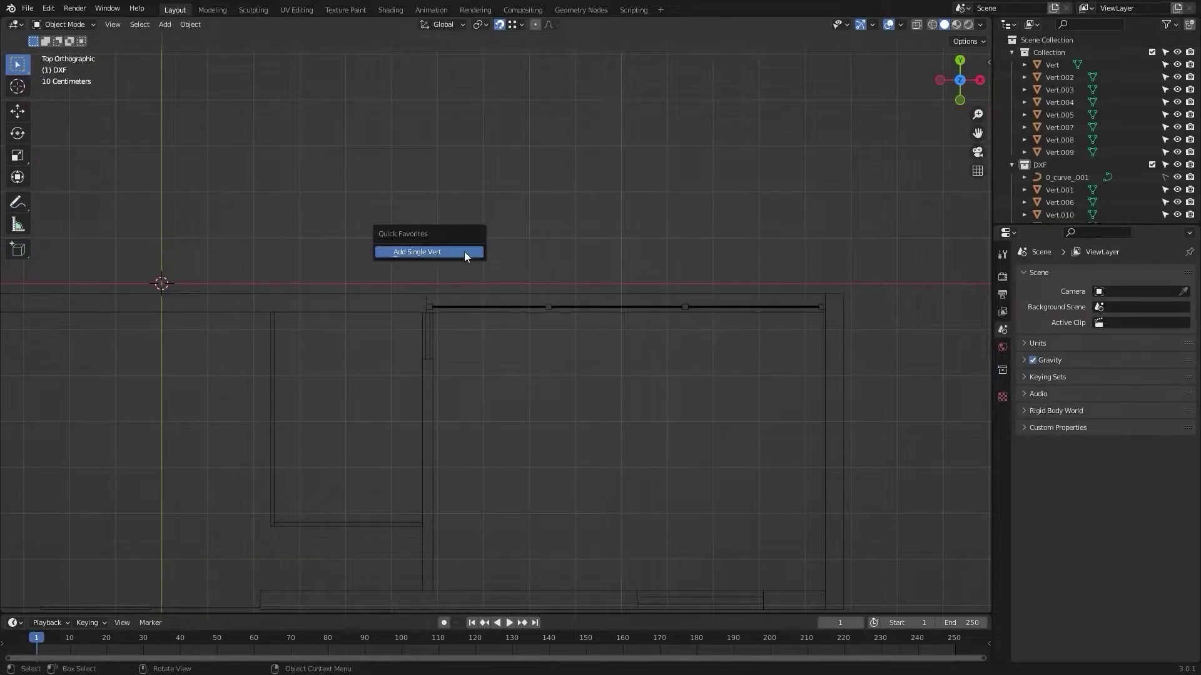
click(464, 251)
middle_drag(499, 247, 443, 362)
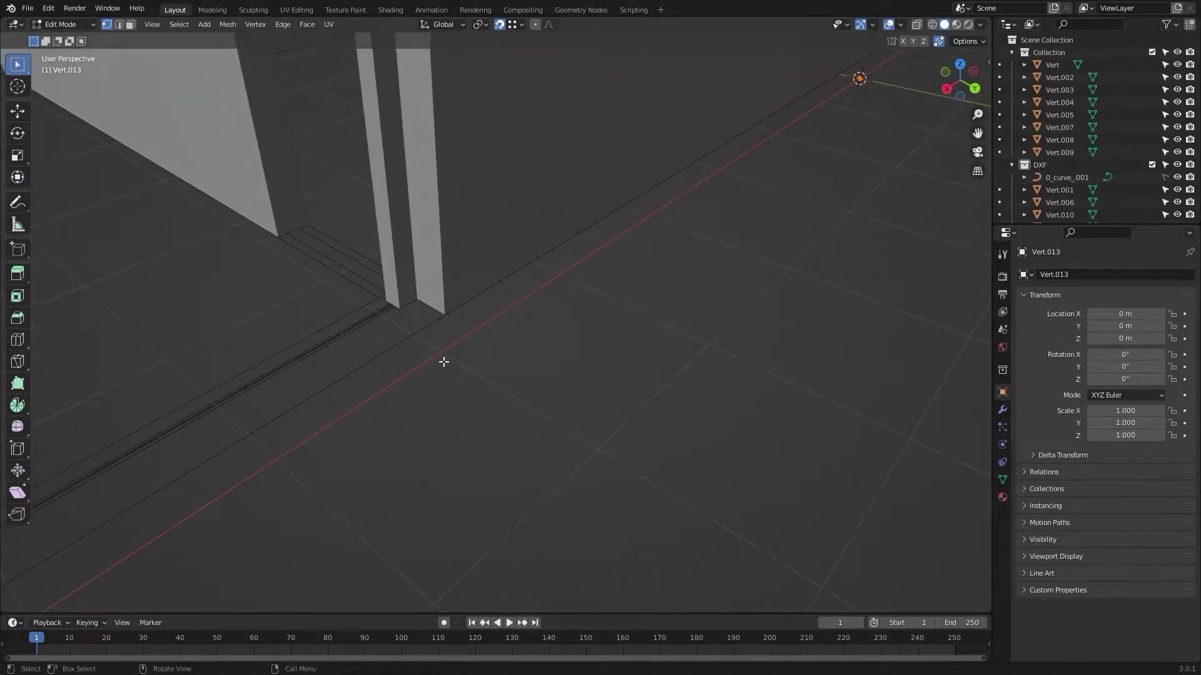
key(g)
click(445, 313)
Step: Trace a closed strip at floor level across the opening, 8.677 m along its inner side, snapping to the wall corners at both ends
middle_drag(445, 314, 479, 320)
alt+drag(546, 377, 493, 380)
key(e)
click(469, 380)
middle_drag(494, 379, 427, 384)
key(e)
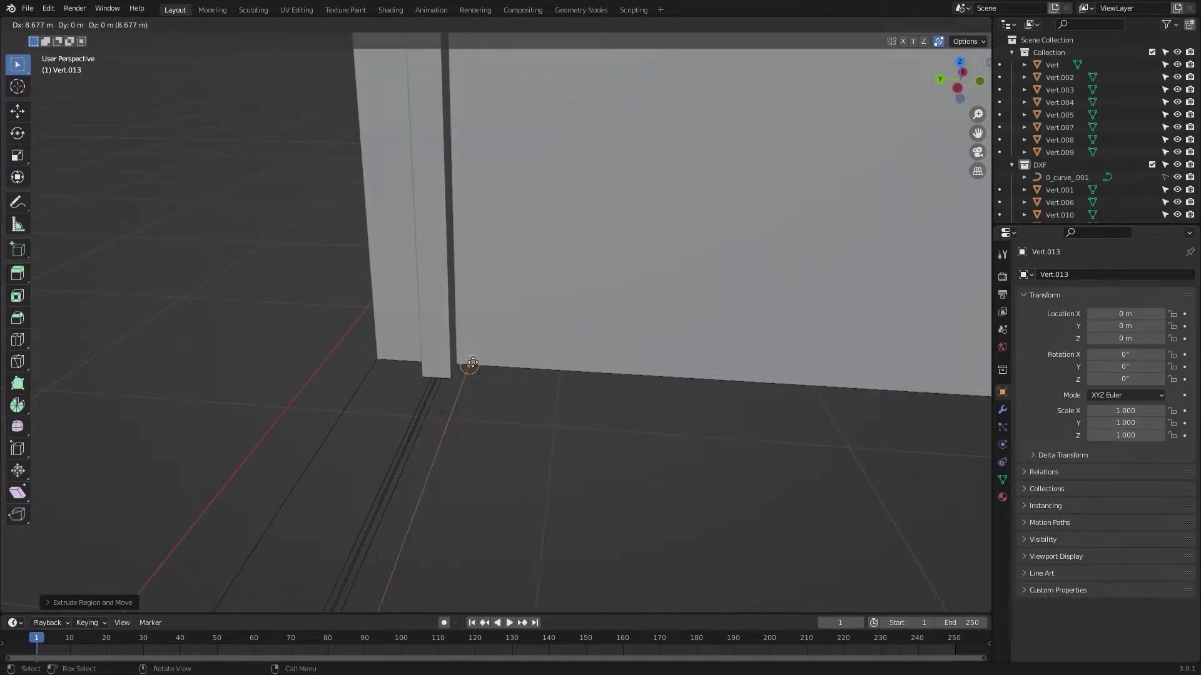
click(473, 363)
middle_drag(289, 396, 426, 448)
key(e)
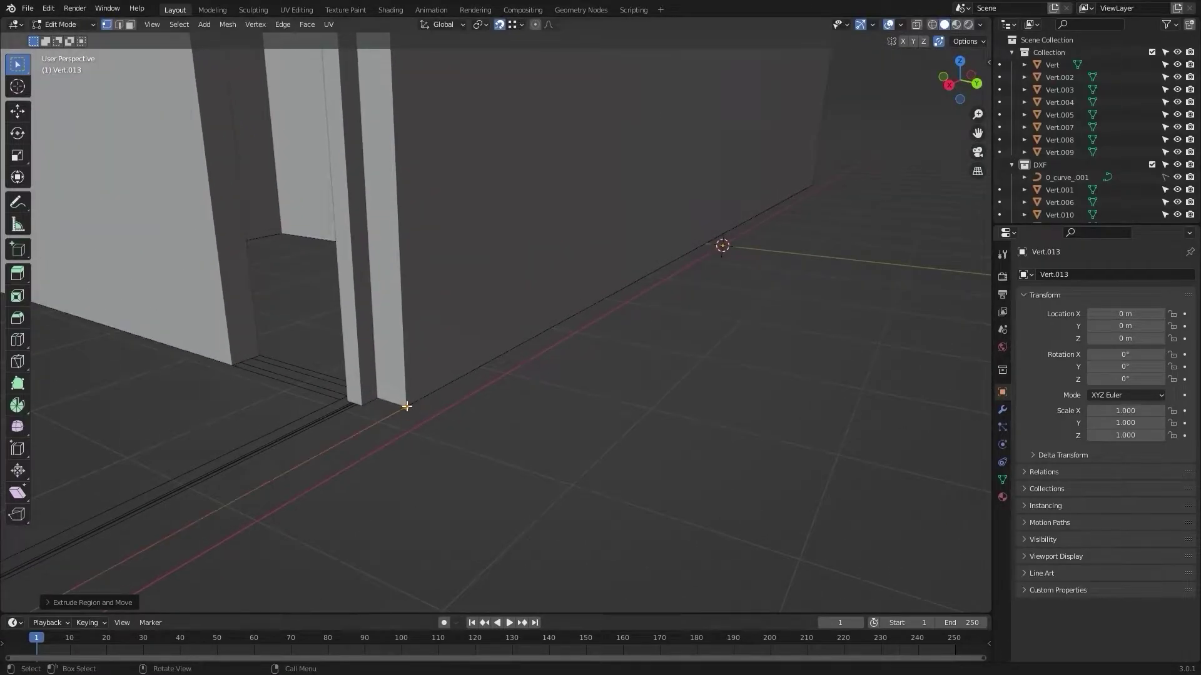
Step: Extrude the strip across the opening upward along Z to about a third of the wall height
scroll(438, 440, down, 10)
middle_drag(461, 407, 425, 425)
scroll(383, 429, up, 4)
shift+middle_drag(351, 438, 263, 439)
scroll(448, 464, up, 4)
shift+middle_drag(76, 440, 364, 485)
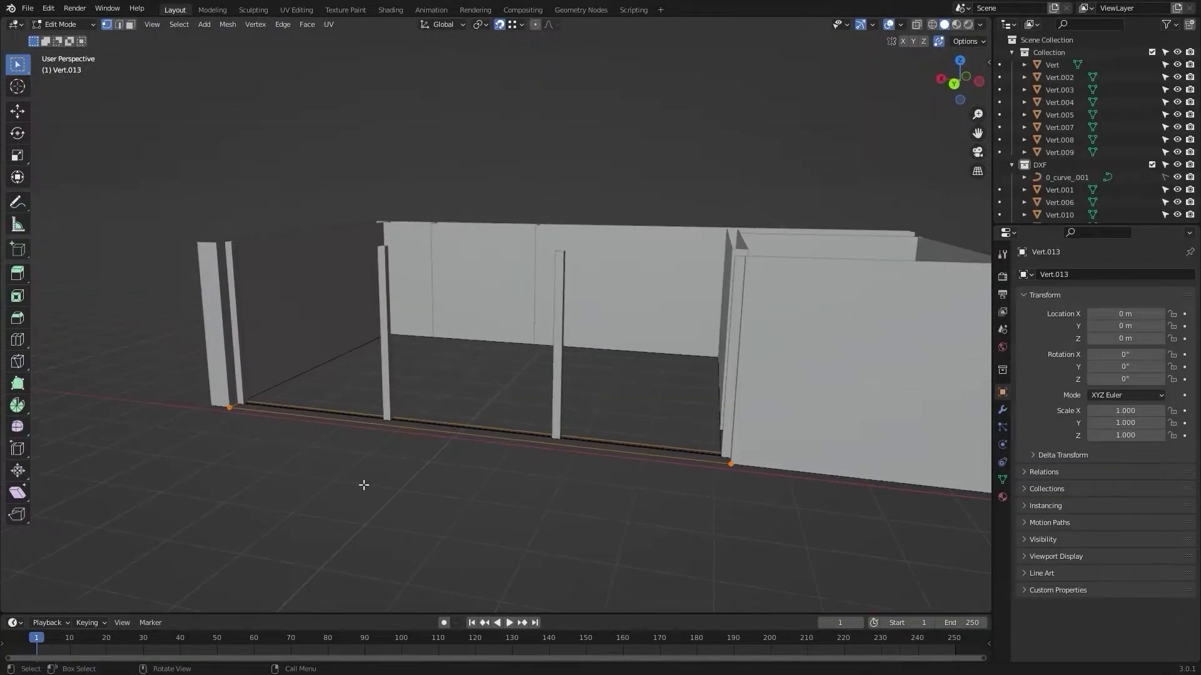
key(e)
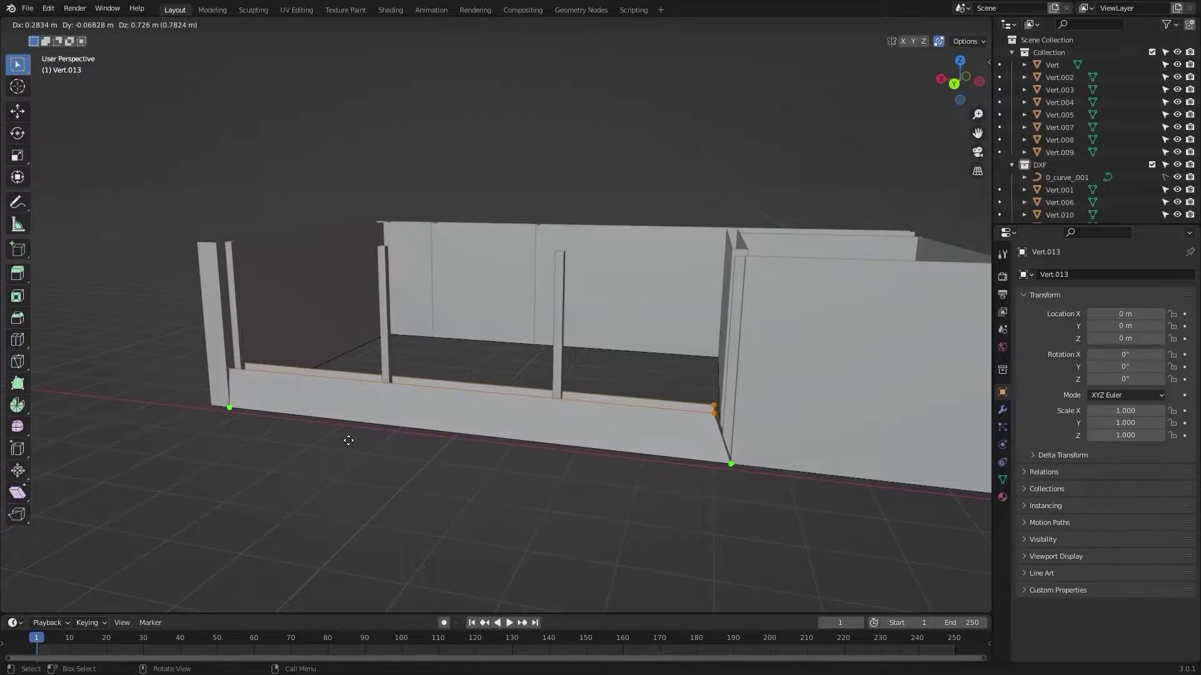
key(z)
click(348, 440)
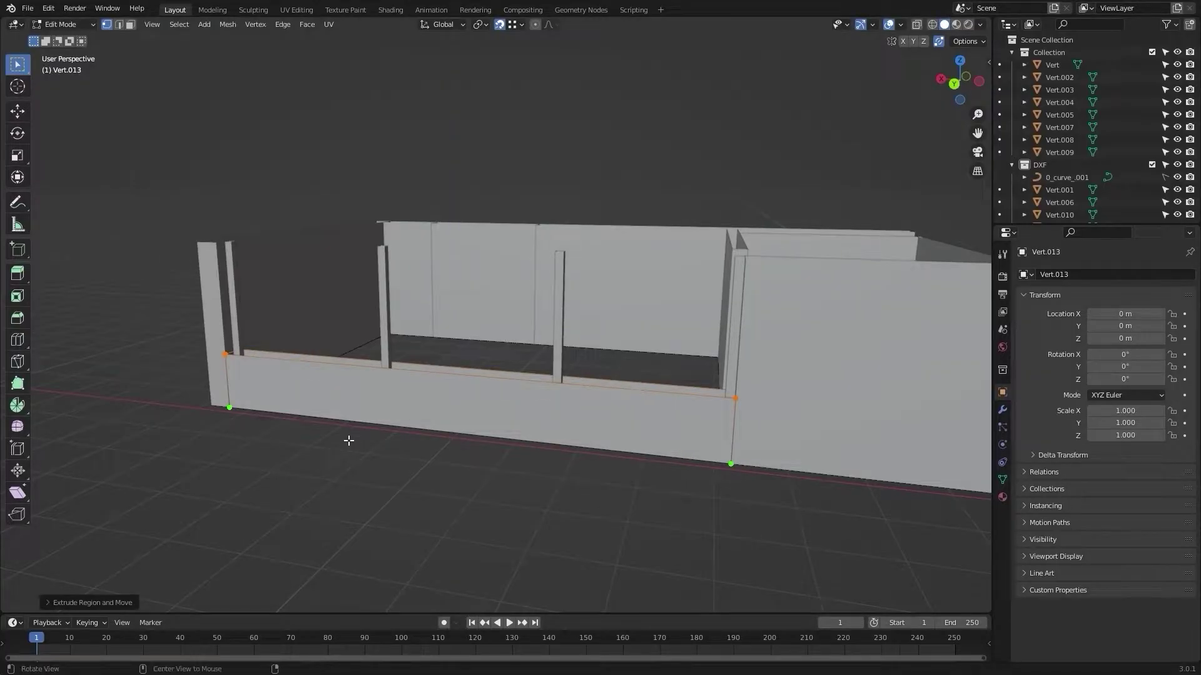
Step: In Object Mode, move the new beam 2 m up along Z so its top aligns with the top of the walls
middle_drag(349, 440, 399, 472)
key(Tab)
middle_drag(603, 501, 373, 396)
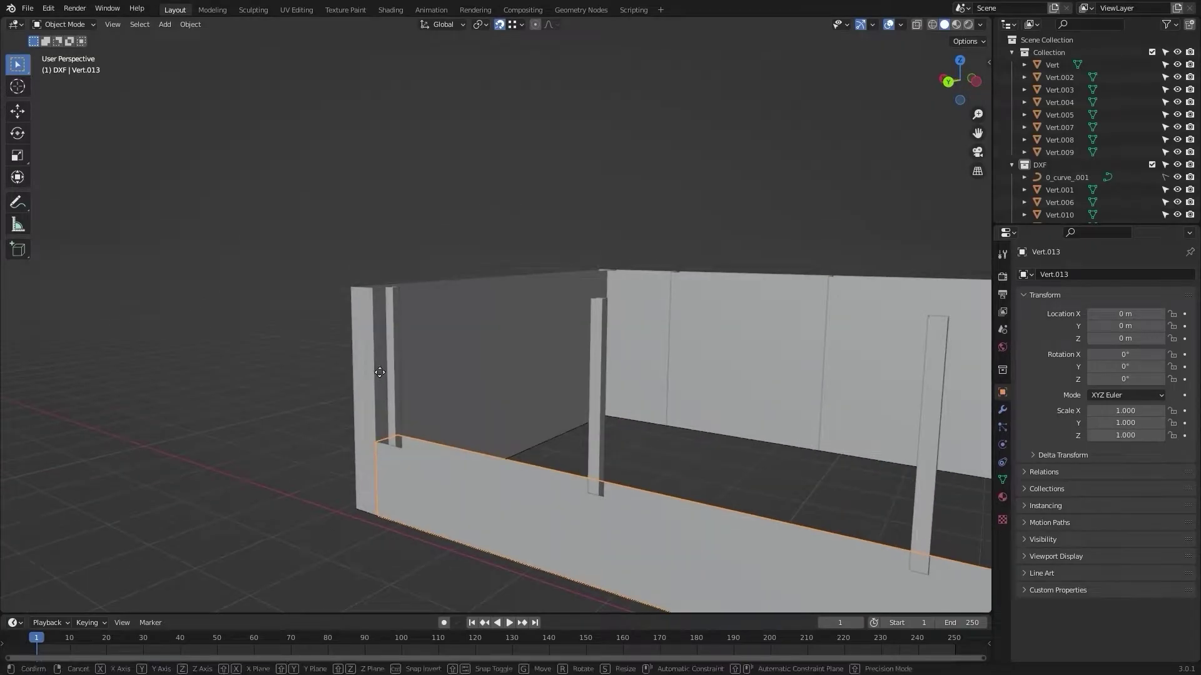
key(g)
key(z)
click(368, 299)
middle_drag(368, 298, 439, 336)
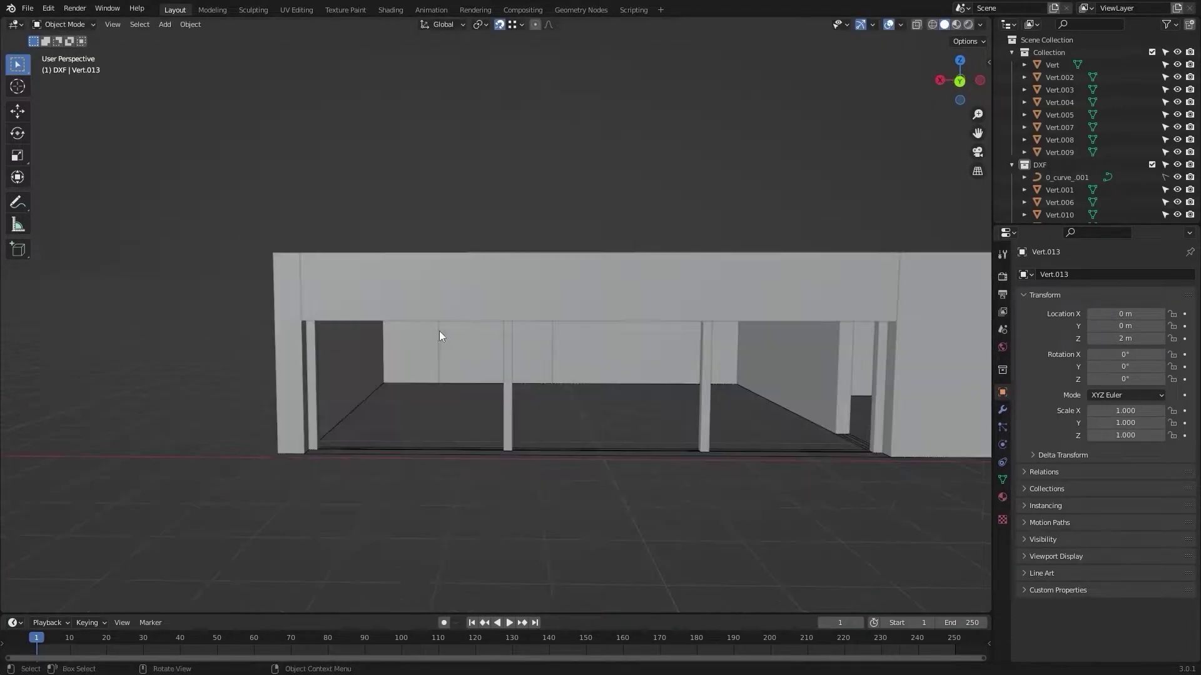
middle_drag(414, 412, 544, 446)
middle_drag(561, 389, 531, 388)
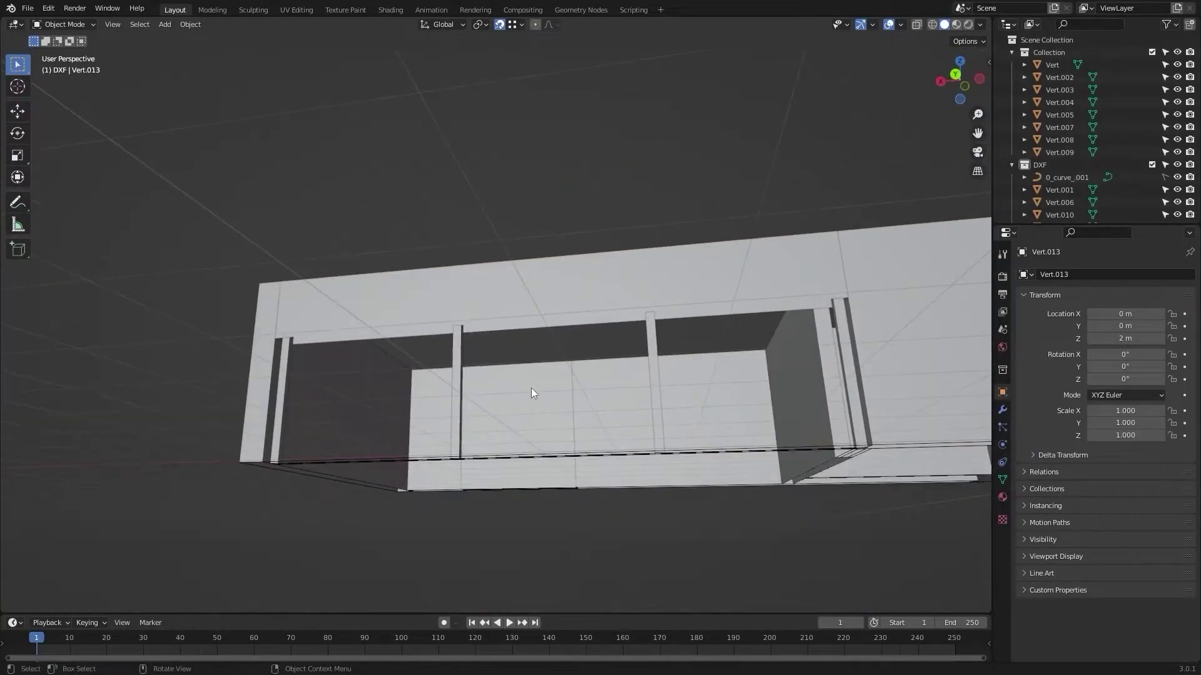
Step: Examine the underside of the beam and how it meets the wall ends and window posts
key(Tab)
shift+middle_drag(512, 320, 634, 343)
scroll(526, 342, up, 3)
middle_drag(523, 341, 490, 319)
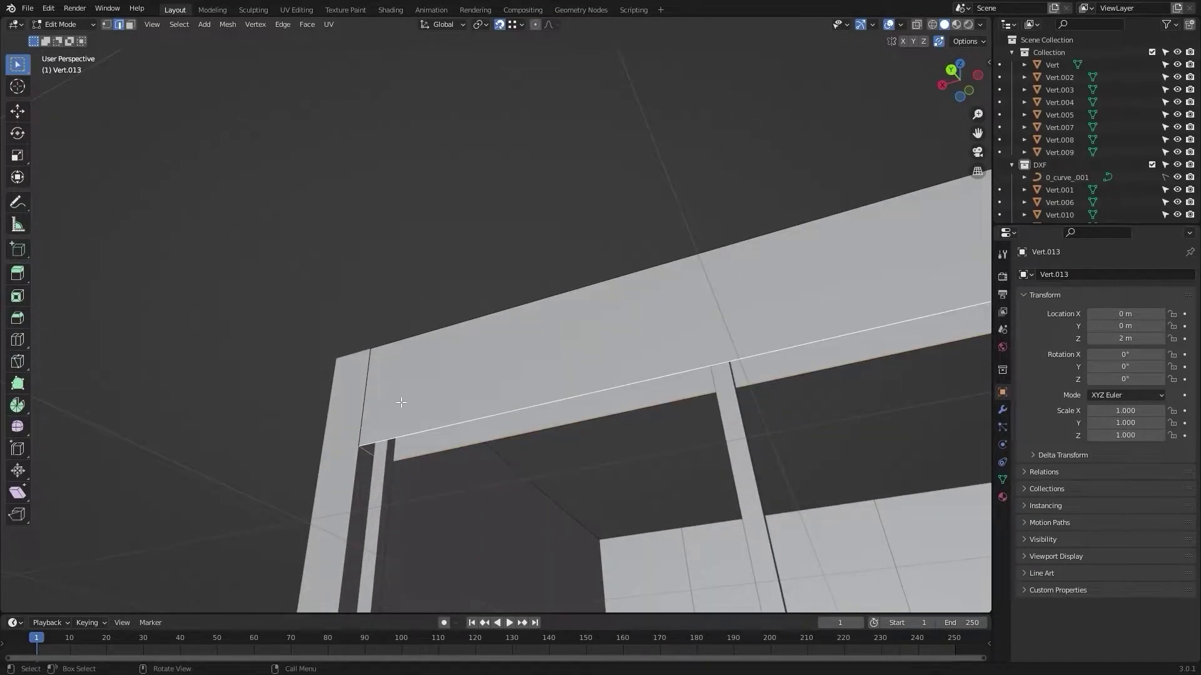
scroll(401, 402, down, 5)
middle_drag(402, 402, 613, 427)
key(Tab)
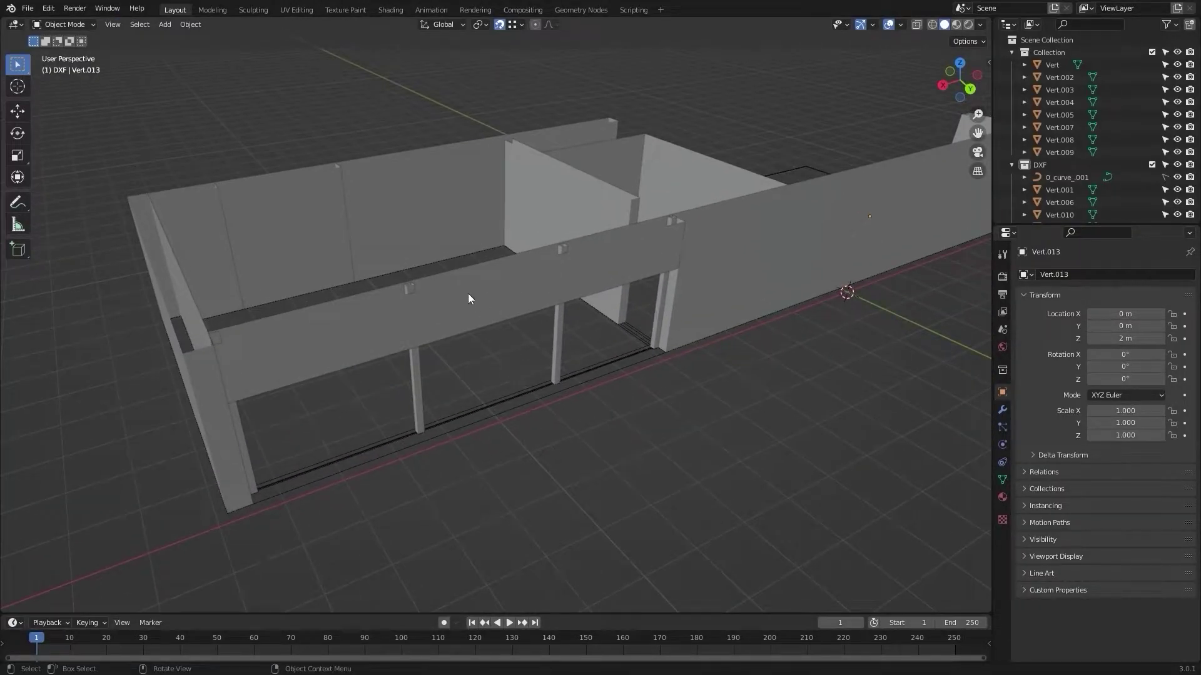
middle_drag(673, 358, 503, 406)
Step: Show the top view in wireframe shading and examine the plan's window lines at one end of the opening
key(z)
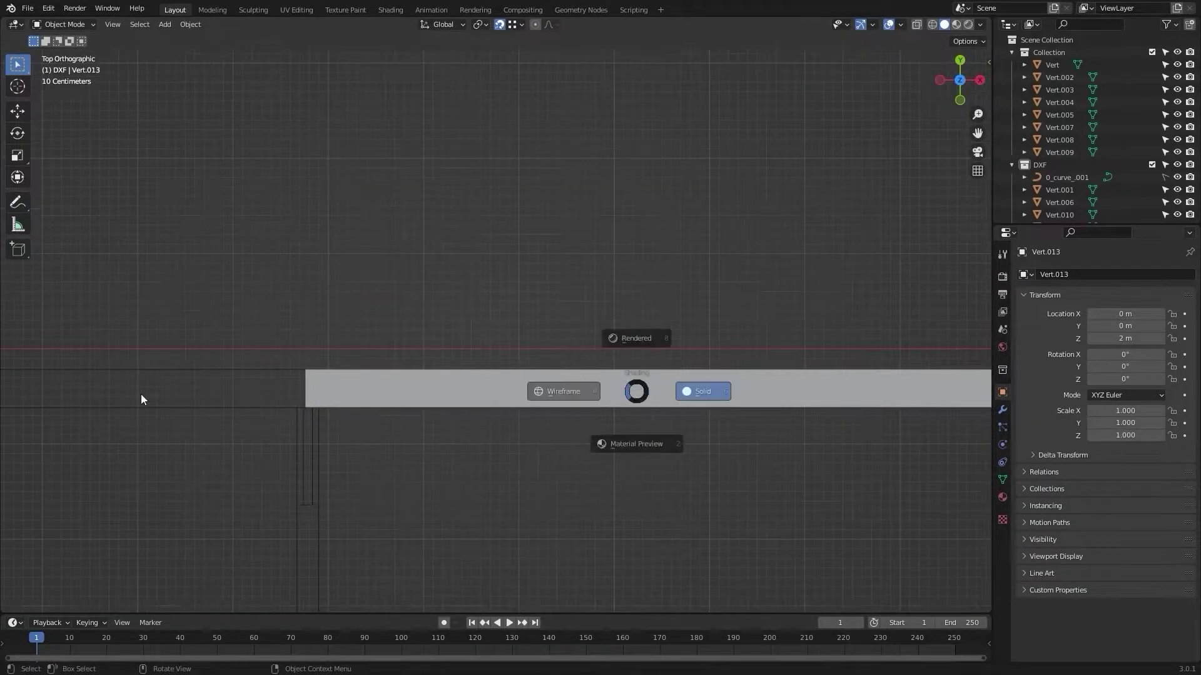
click(141, 394)
mouse_move(380, 418)
shift+middle_down()
mouse_move(434, 425)
mouse_move(651, 306)
shift+middle_up()
scroll(479, 401, up, 8)
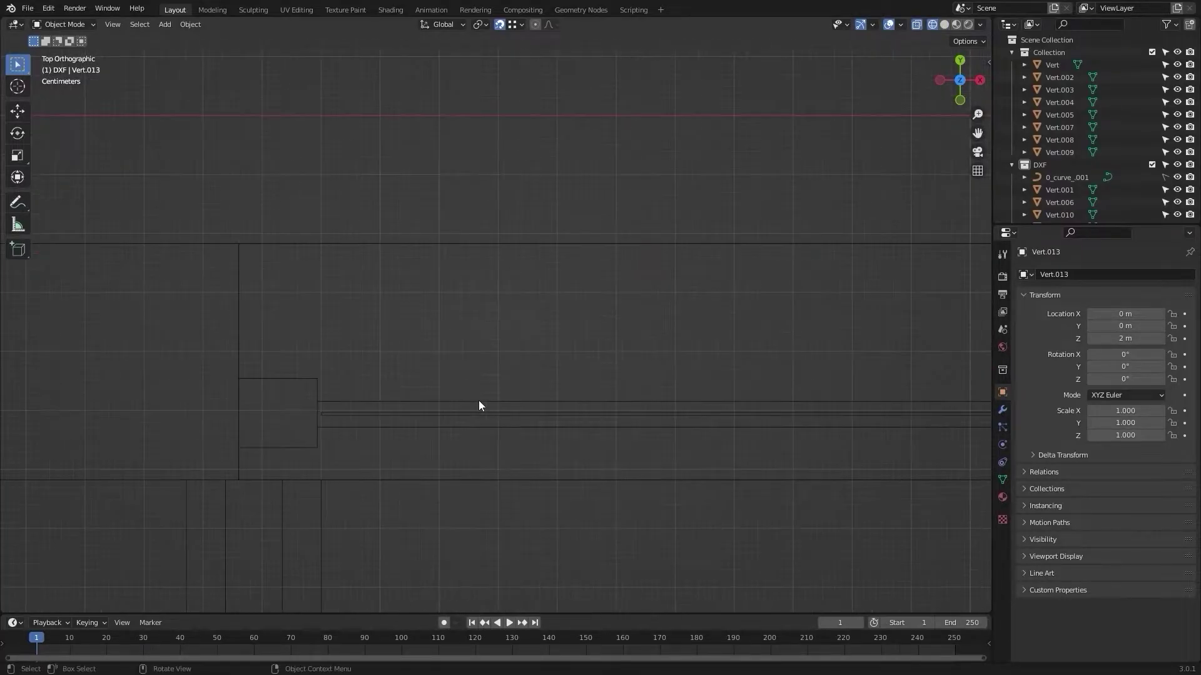
shift+middle_drag(398, 401, 495, 377)
scroll(516, 420, down, 4)
scroll(516, 420, down, 5)
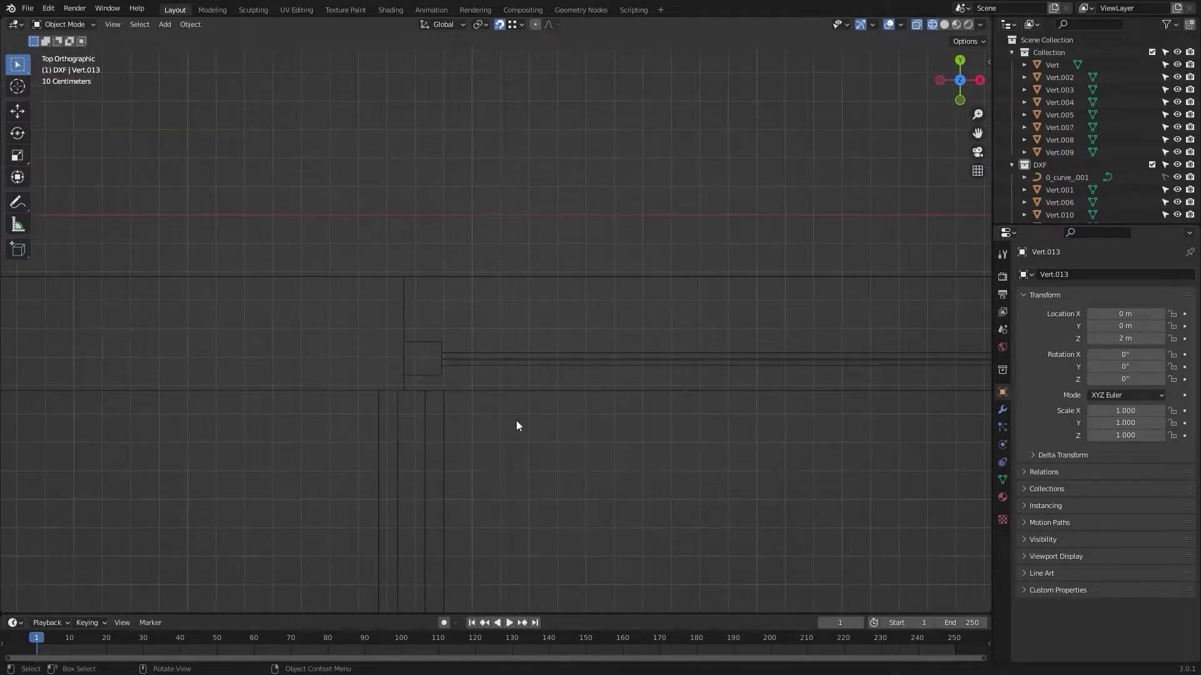
scroll(756, 419, down, 2)
Step: Add a single vertex and snap it to the window line at the post on the opening's far end
shift+middle_drag(757, 419, 571, 423)
shift+middle_drag(931, 368, 437, 397)
scroll(854, 402, up, 3)
shift+middle_drag(854, 403, 458, 349)
scroll(458, 349, up, 3)
key(q)
click(463, 348)
scroll(576, 357, up, 7)
shift+middle_drag(751, 372, 576, 358)
scroll(638, 396, up, 2)
key(g)
click(720, 397)
Step: Switch back to solid shading in Object Mode and hide the beam above the opening
scroll(708, 397, down, 2)
scroll(618, 386, down, 2)
scroll(287, 383, down, 3)
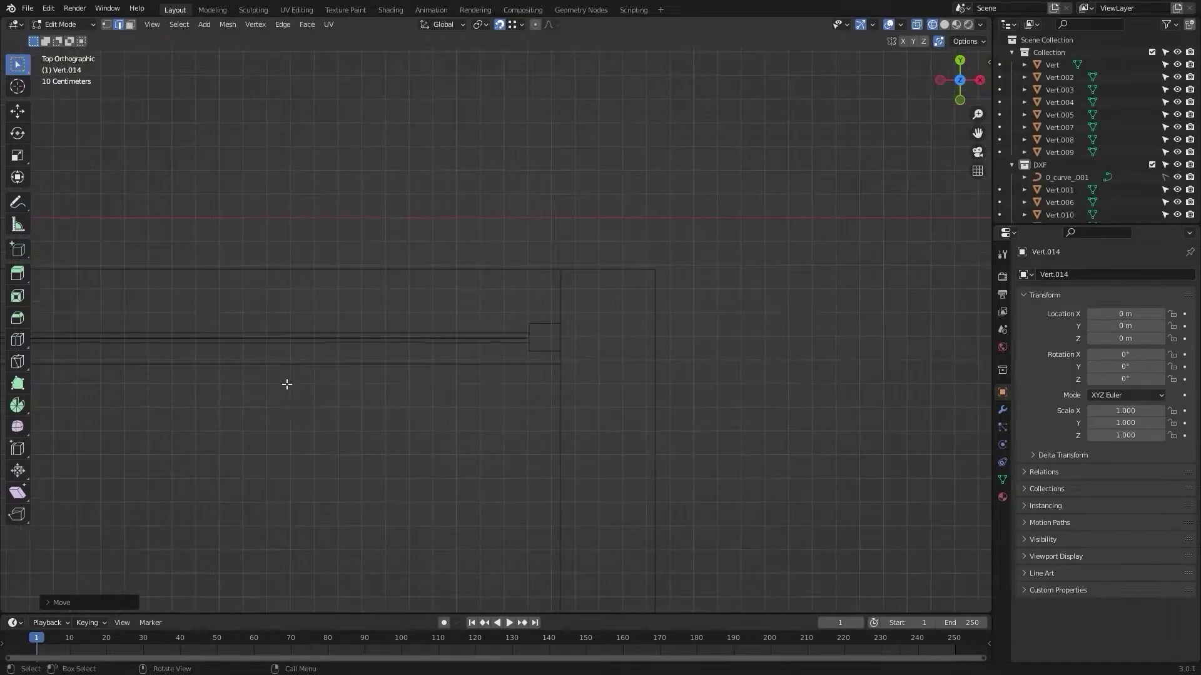
middle_drag(475, 496, 514, 465)
key(Tab)
key(z)
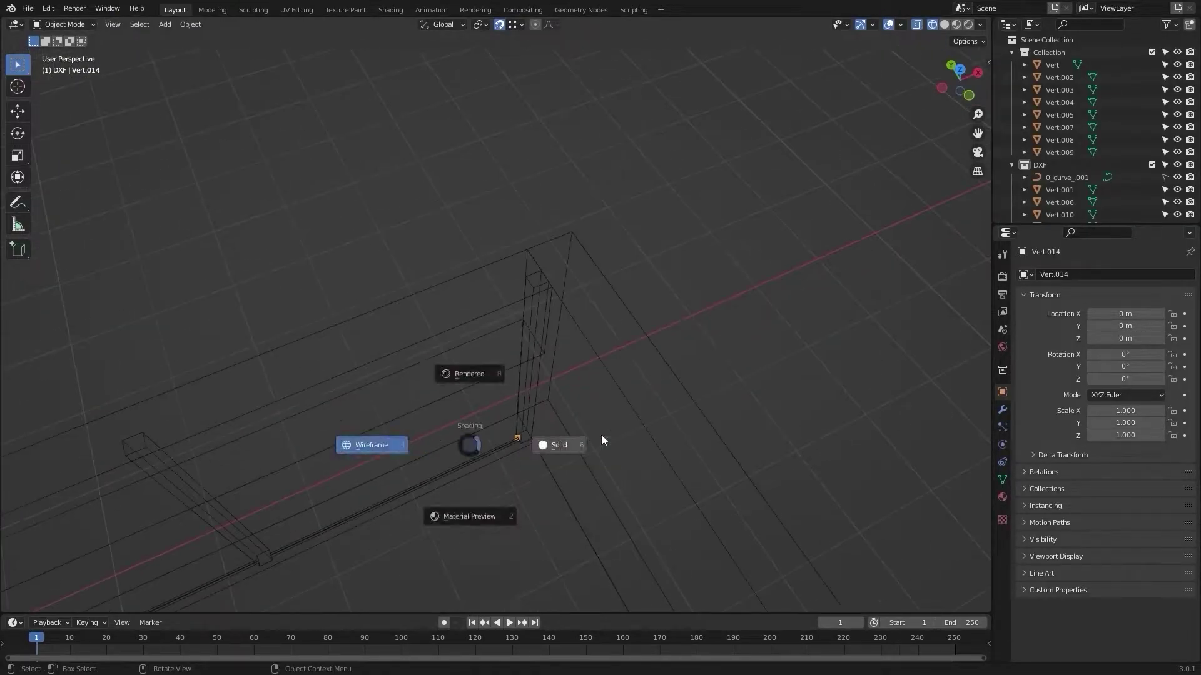
click(601, 439)
click(387, 298)
key(h)
middle_drag(427, 396, 478, 489)
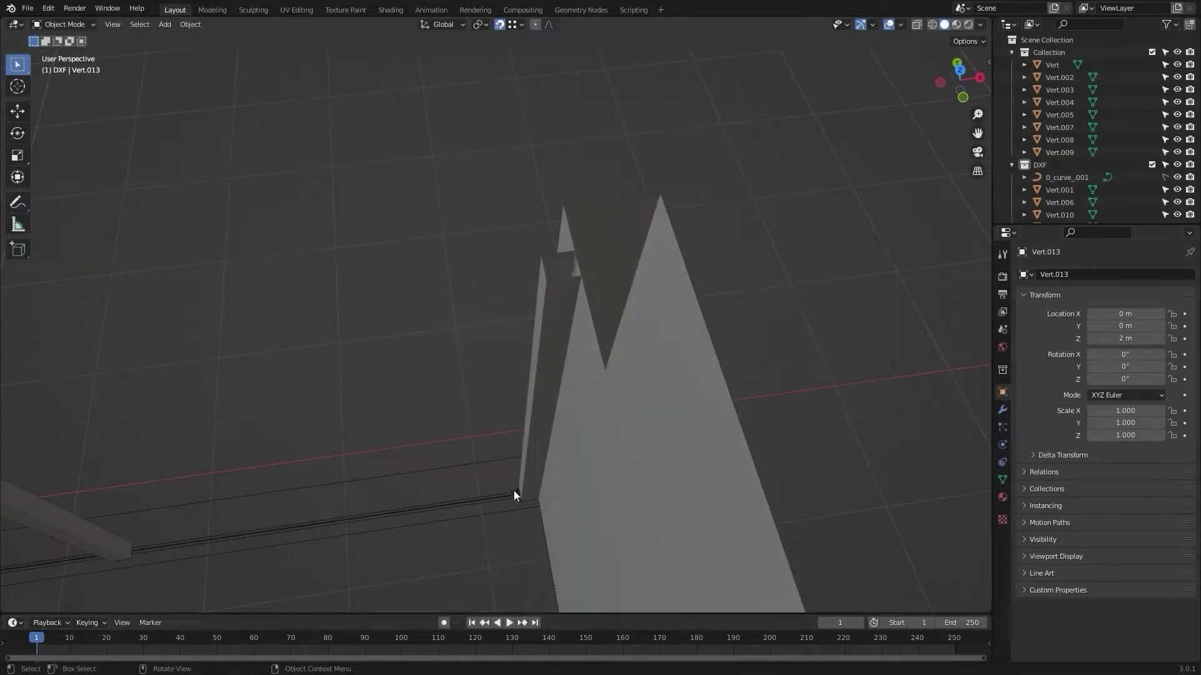
Step: In top view, move the new vertex onto the neighbouring middle post's edge, snapping it to the outer window line
key(Tab)
shift+middle_drag(486, 519, 450, 429)
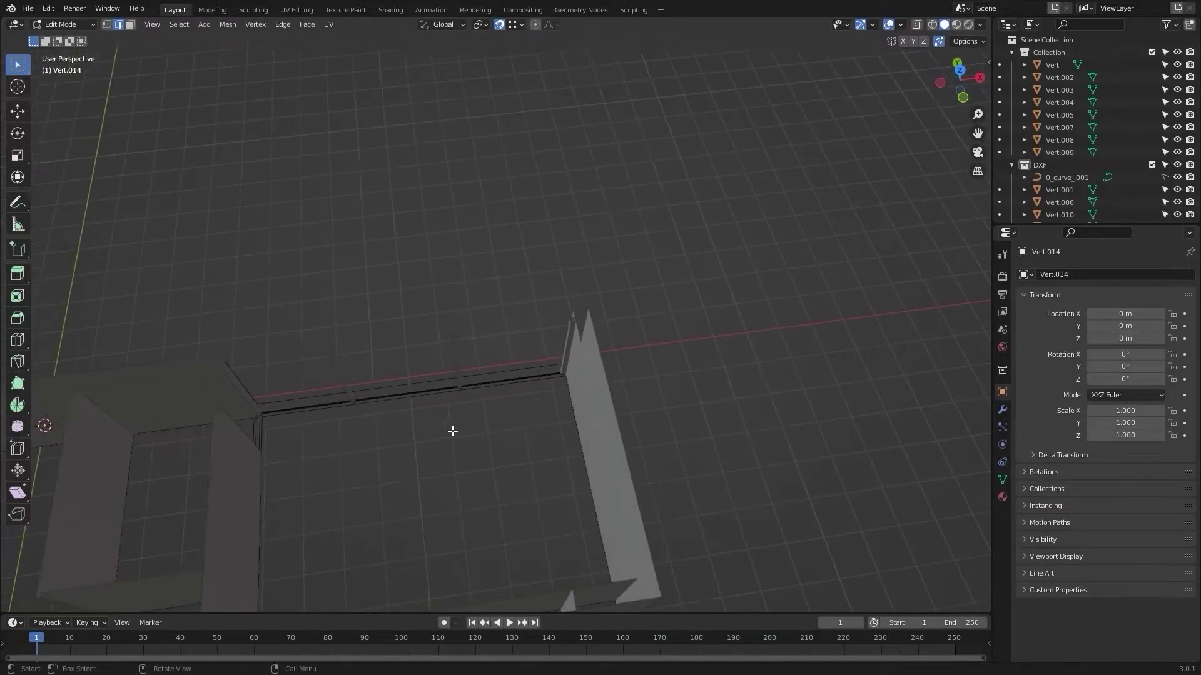
key(KP_7)
scroll(453, 432, up, 4)
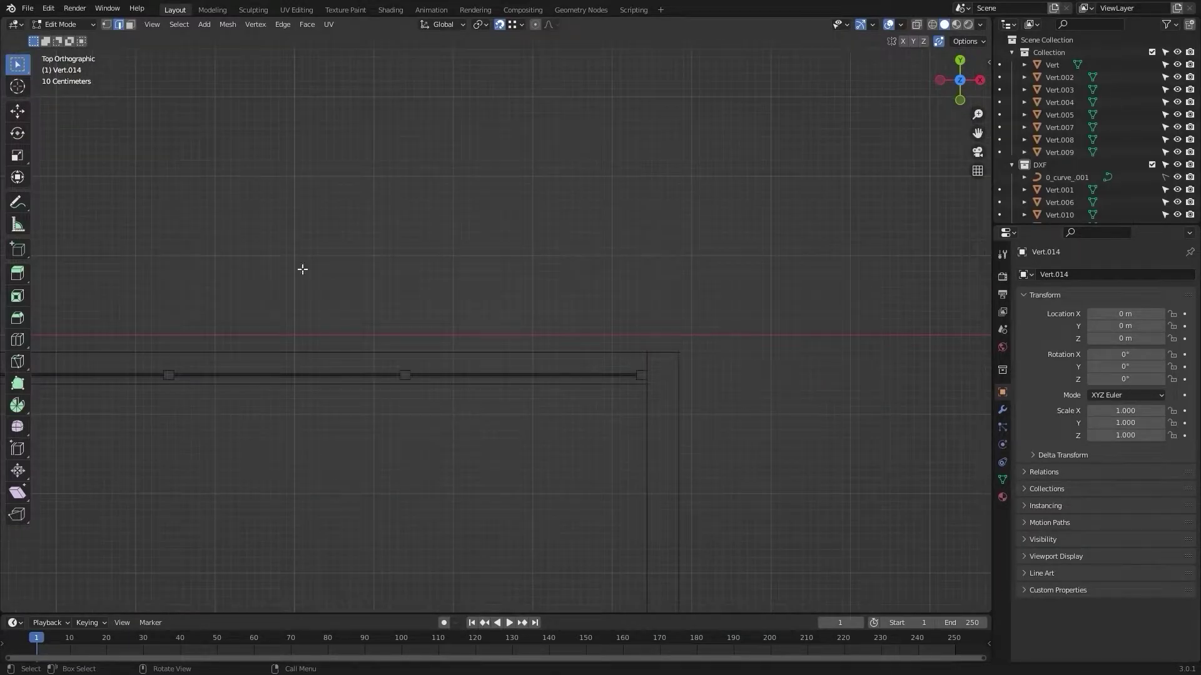
scroll(613, 359, up, 1)
scroll(669, 388, up, 6)
scroll(837, 456, down, 3)
shift+middle_drag(793, 403, 711, 376)
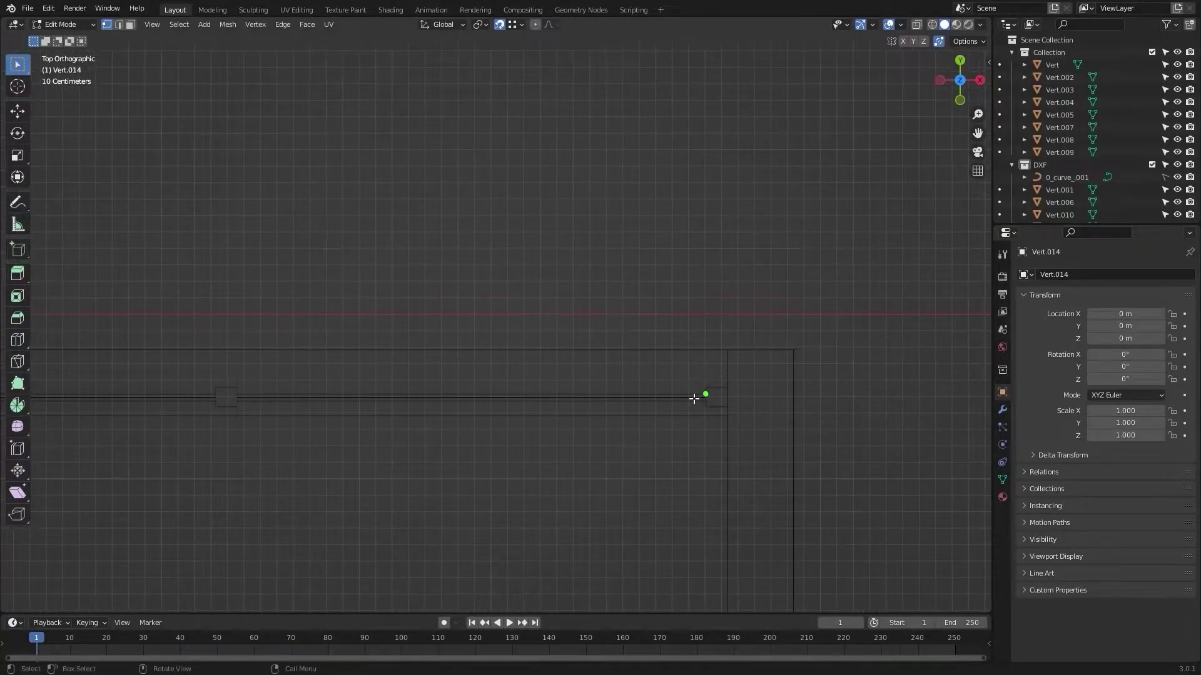
scroll(713, 399, up, 5)
shift+middle_drag(173, 340, 697, 190)
scroll(199, 351, up, 5)
shift+middle_drag(198, 376, 326, 352)
key(g)
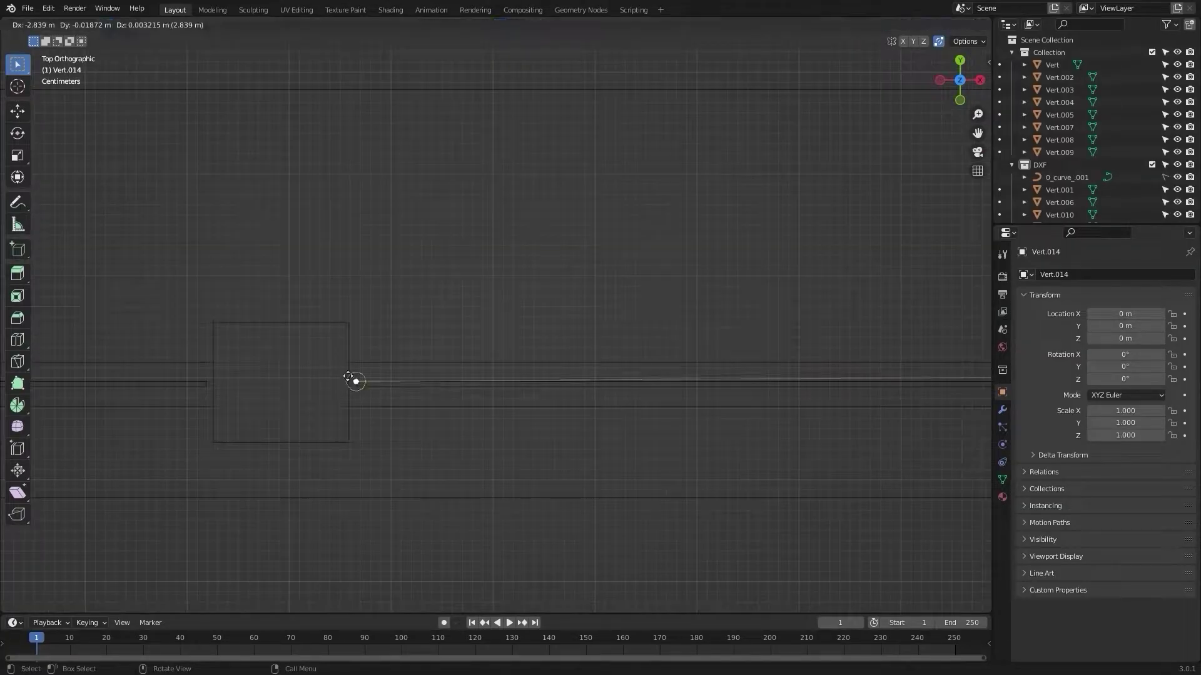
click(347, 362)
Step: Extrude the vertex into a closed window strip, 2.846 m long, snapped between the middle post and the end post
click(349, 406)
scroll(349, 404, down, 4)
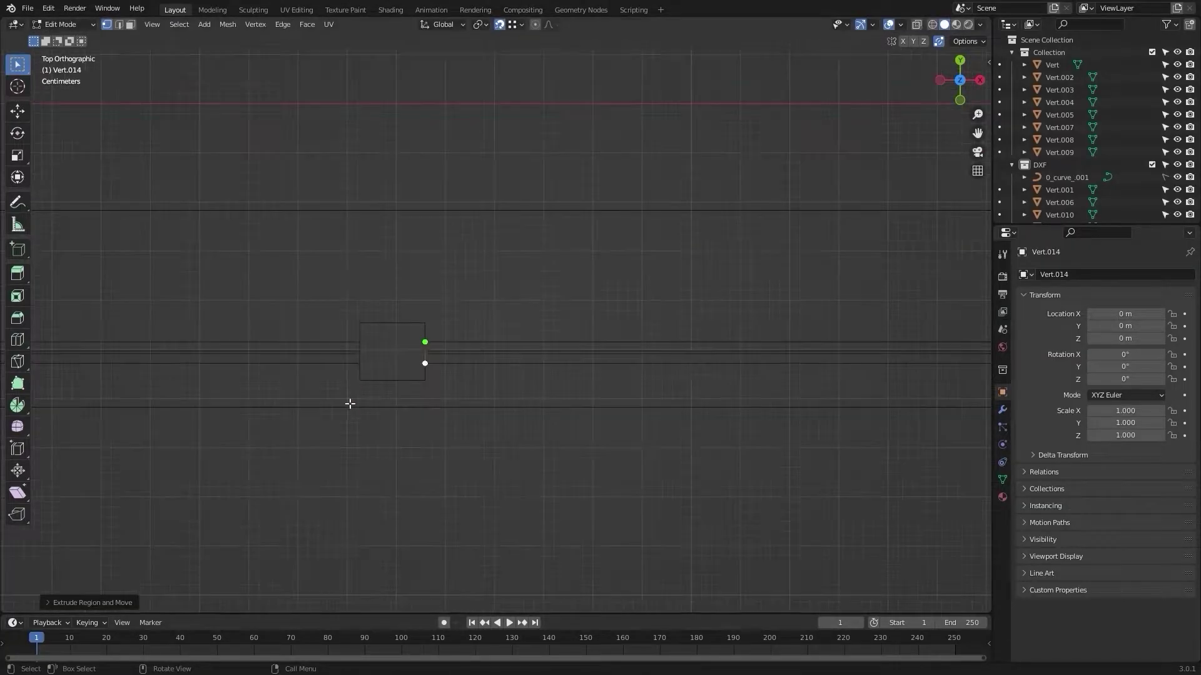
shift+middle_drag(853, 364, 359, 360)
shift+middle_drag(687, 306, 233, 306)
shift+middle_drag(675, 358, 412, 322)
scroll(495, 325, up, 3)
key(e)
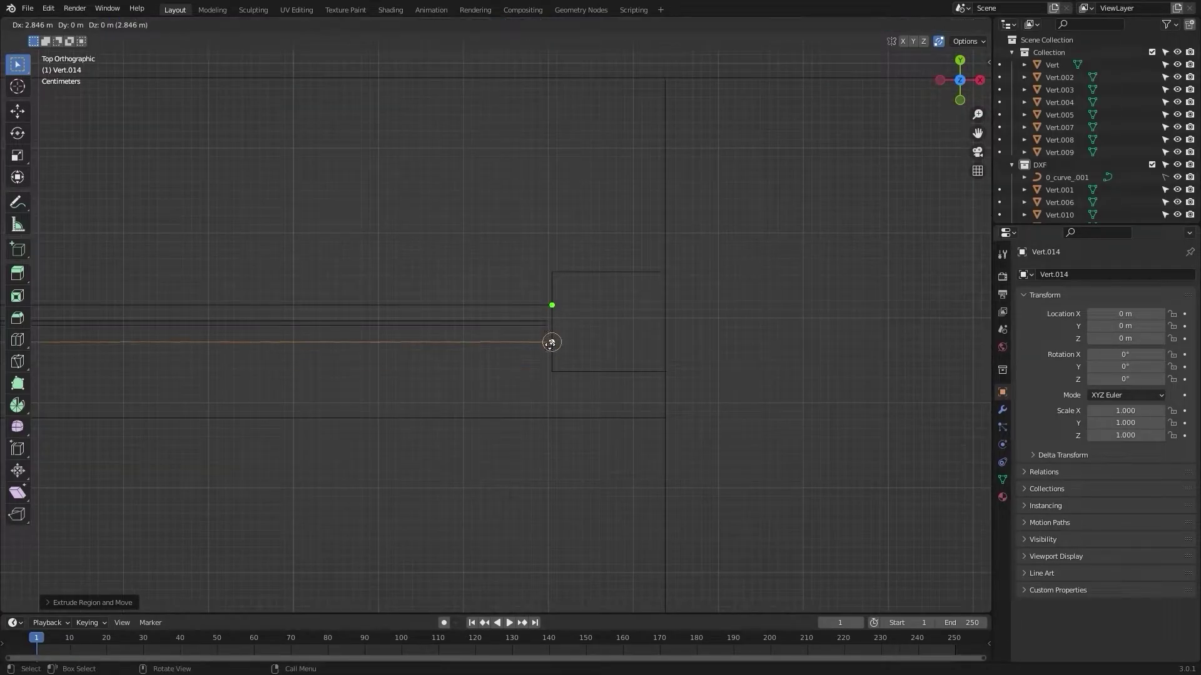
click(553, 304)
scroll(544, 303, down, 13)
Step: Unhide the beam and return to Object Mode to view the window strip between the posts
mouse_move(319, 414)
shift+middle_down()
mouse_move(367, 418)
mouse_move(564, 352)
mouse_move(589, 328)
shift+middle_up()
key(z)
middle_drag(719, 429, 627, 396)
key(Tab)
mouse_move(506, 426)
middle_down()
mouse_move(572, 422)
mouse_move(578, 399)
mouse_move(524, 414)
middle_up()
scroll(494, 466, up, 3)
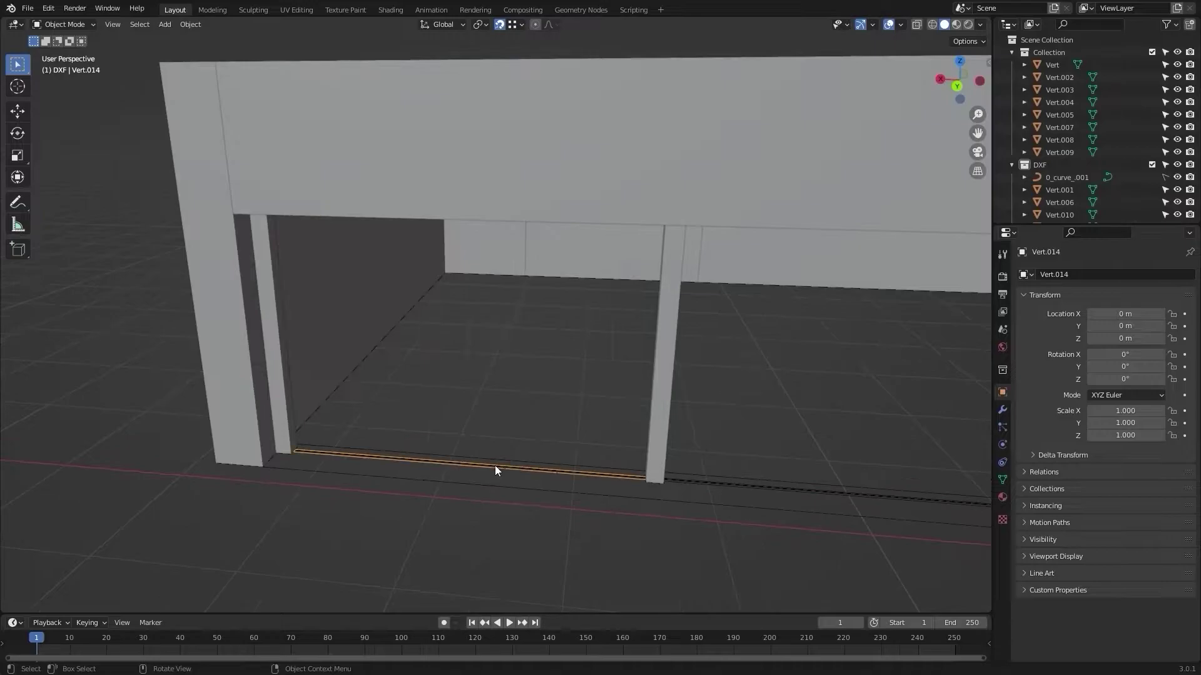
Step: Extrude the window strip 2 m up along Z, snapping to the underside of the beam
key(Tab)
scroll(480, 388, down, 3)
middle_drag(517, 362, 441, 394)
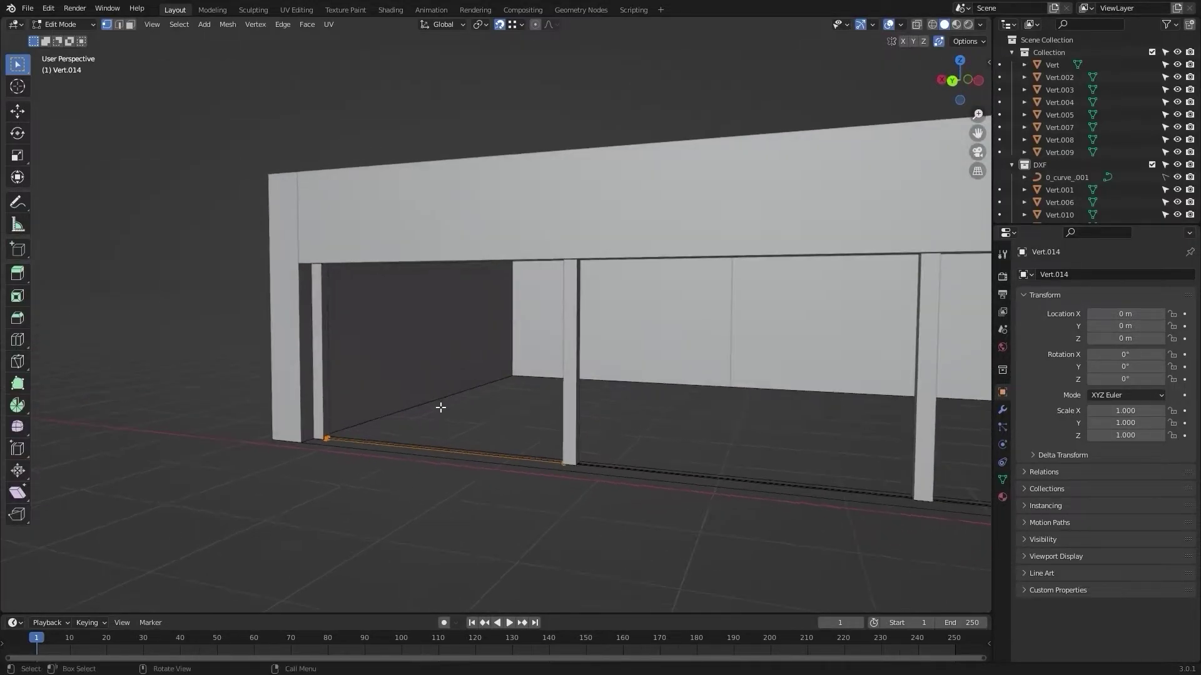
key(e)
key(z)
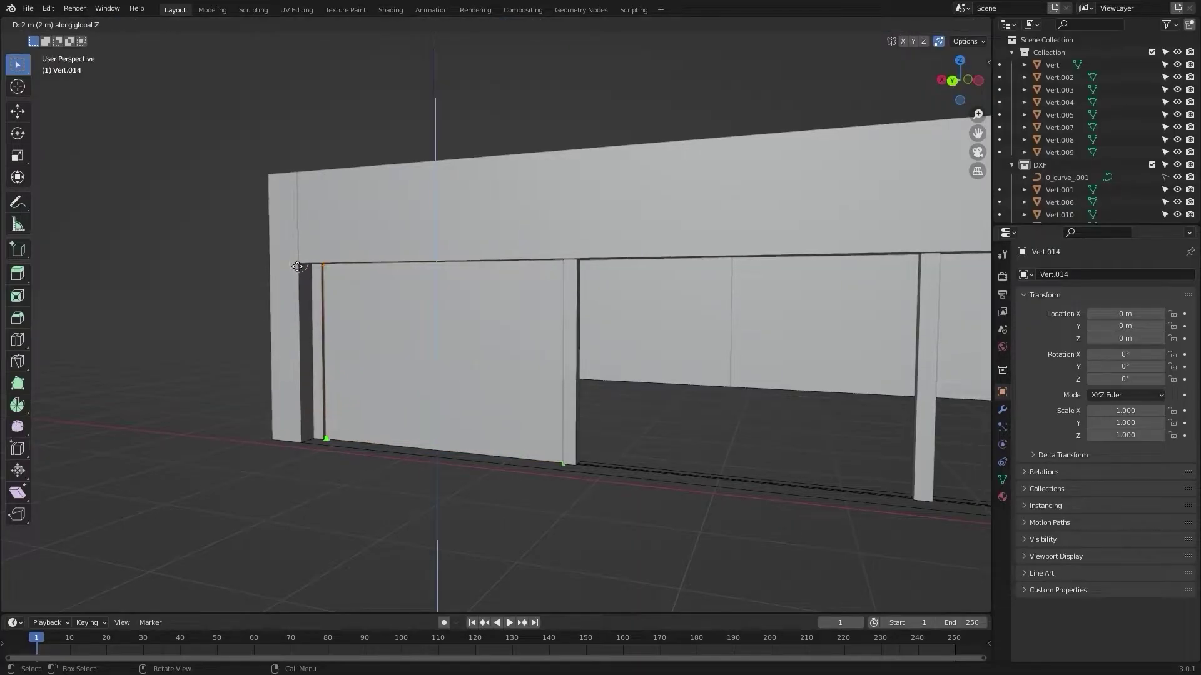
click(296, 265)
middle_drag(305, 260, 630, 496)
key(Tab)
middle_drag(606, 432, 533, 332)
Step: Select the window panel's two large faces, front and back, and inset them by 0.05 m
click(517, 295)
key(Tab)
middle_drag(412, 322, 777, 398)
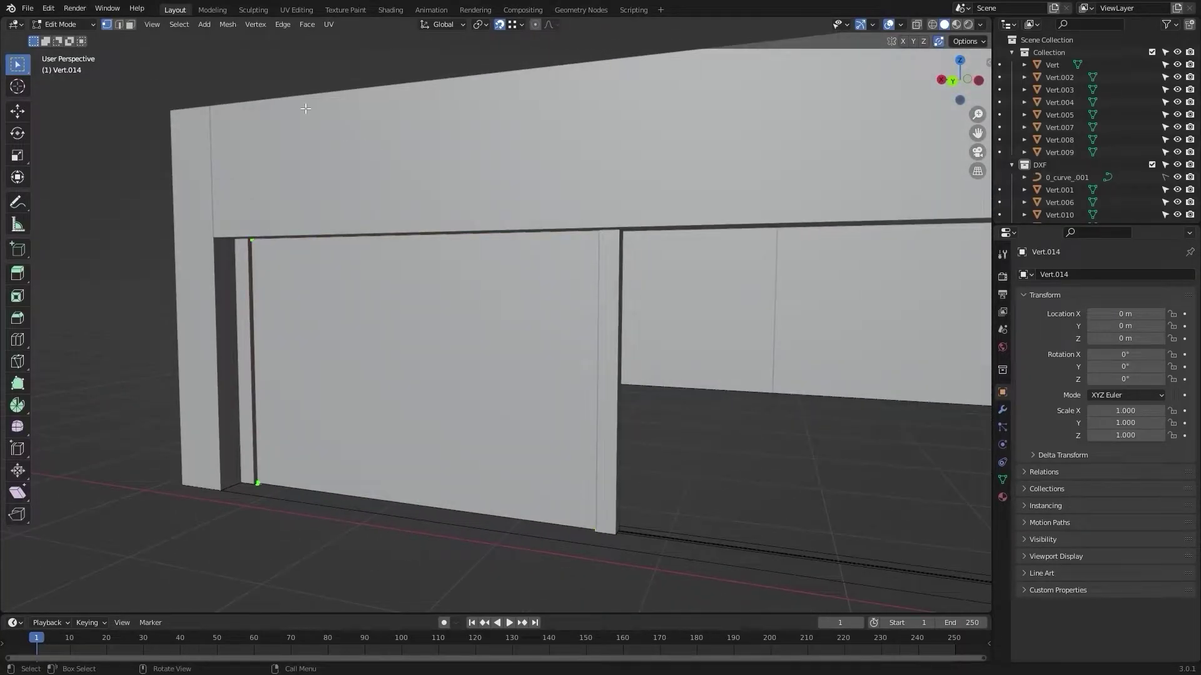
click(130, 24)
click(450, 335)
middle_drag(451, 335, 509, 249)
middle_drag(491, 332, 571, 276)
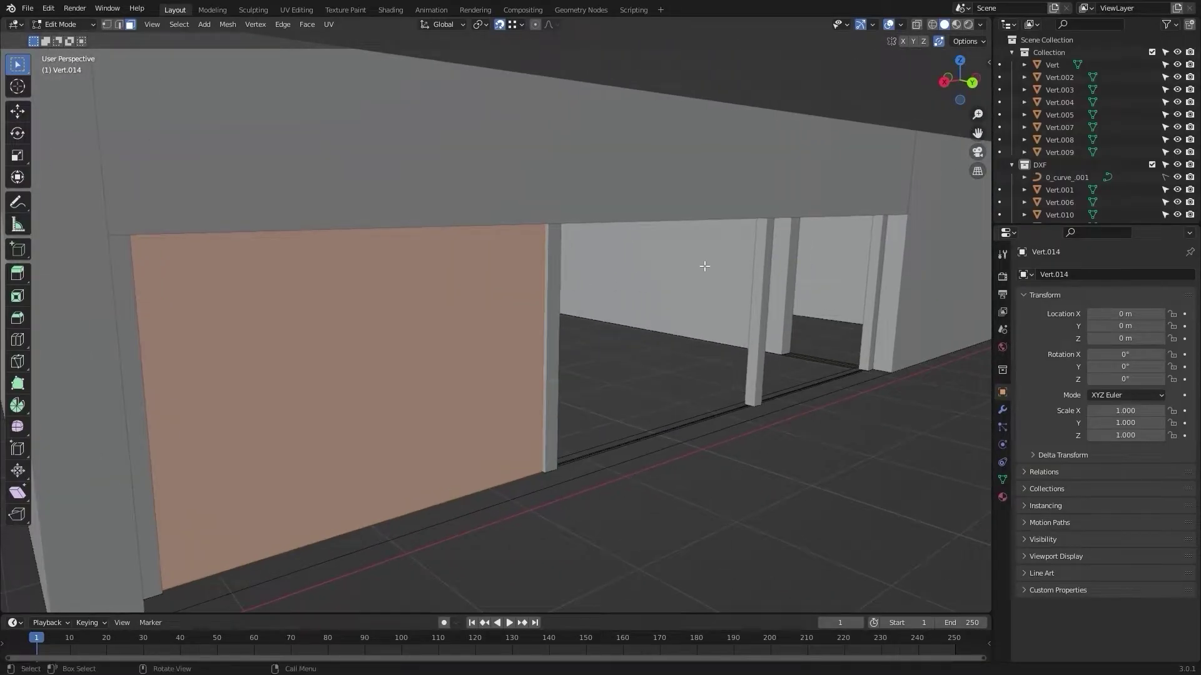
key(i)
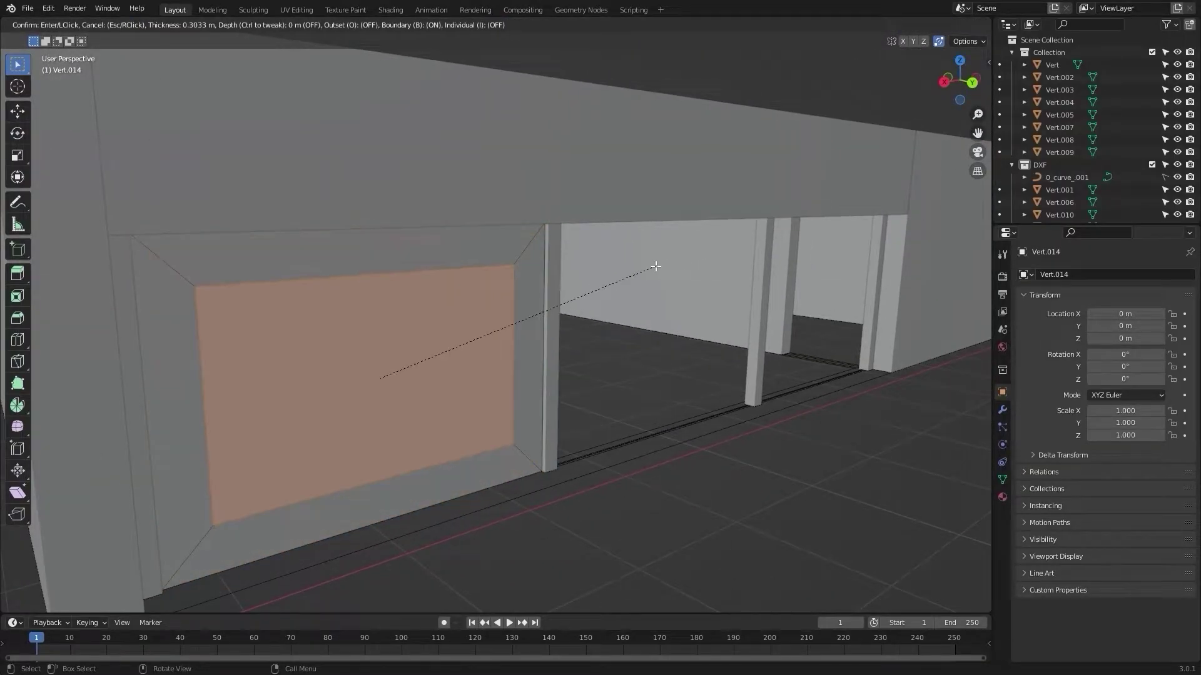
text(0.05)
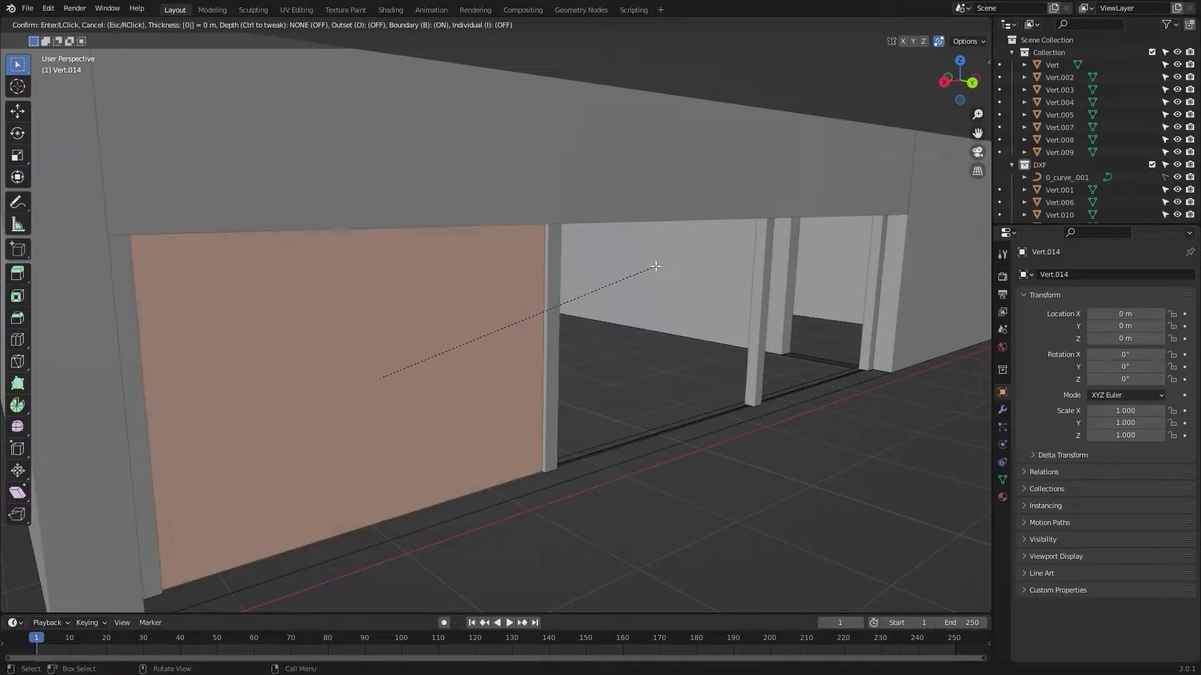
key(Return)
Step: Delete the inset inner faces on both sides of the window panel to leave an open frame
key(Tab)
middle_drag(656, 266, 614, 509)
scroll(614, 509, down, 4)
click(614, 509)
scroll(556, 396, up, 4)
middle_drag(557, 396, 491, 342)
key(Tab)
middle_drag(678, 397, 497, 336)
key(x)
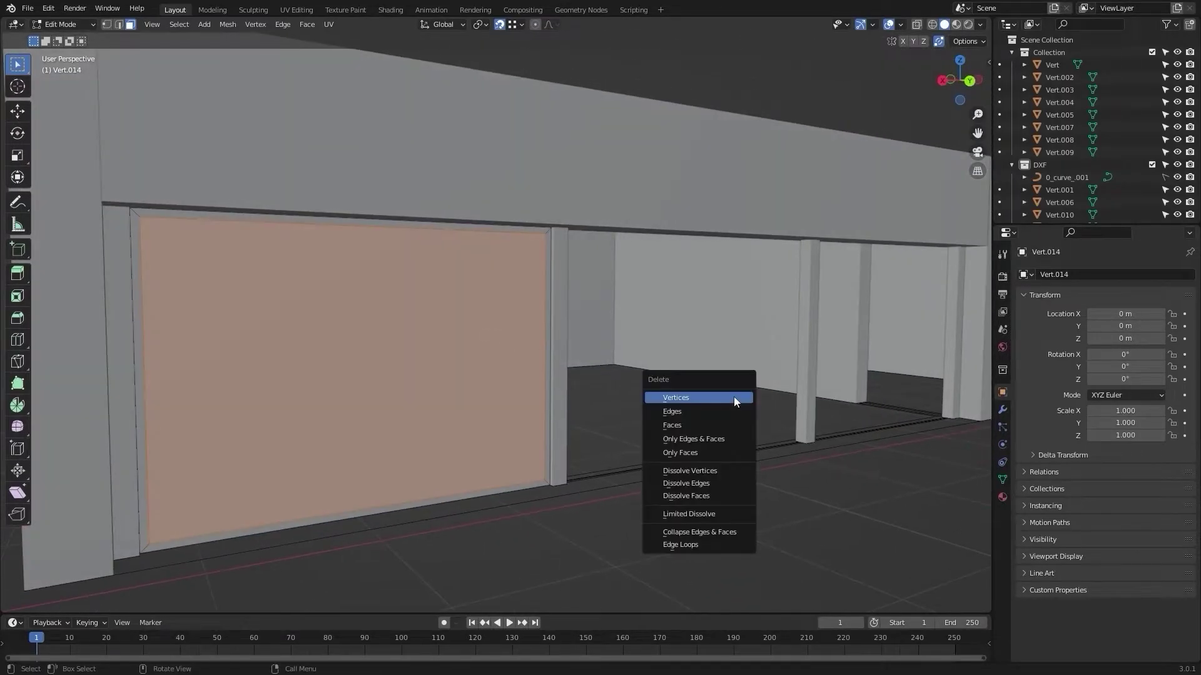
click(713, 426)
Step: Isolate the window frame in local view and fill the gap between its bottom inner edges with a face
middle_drag(712, 427, 601, 397)
key(KP_Divide)
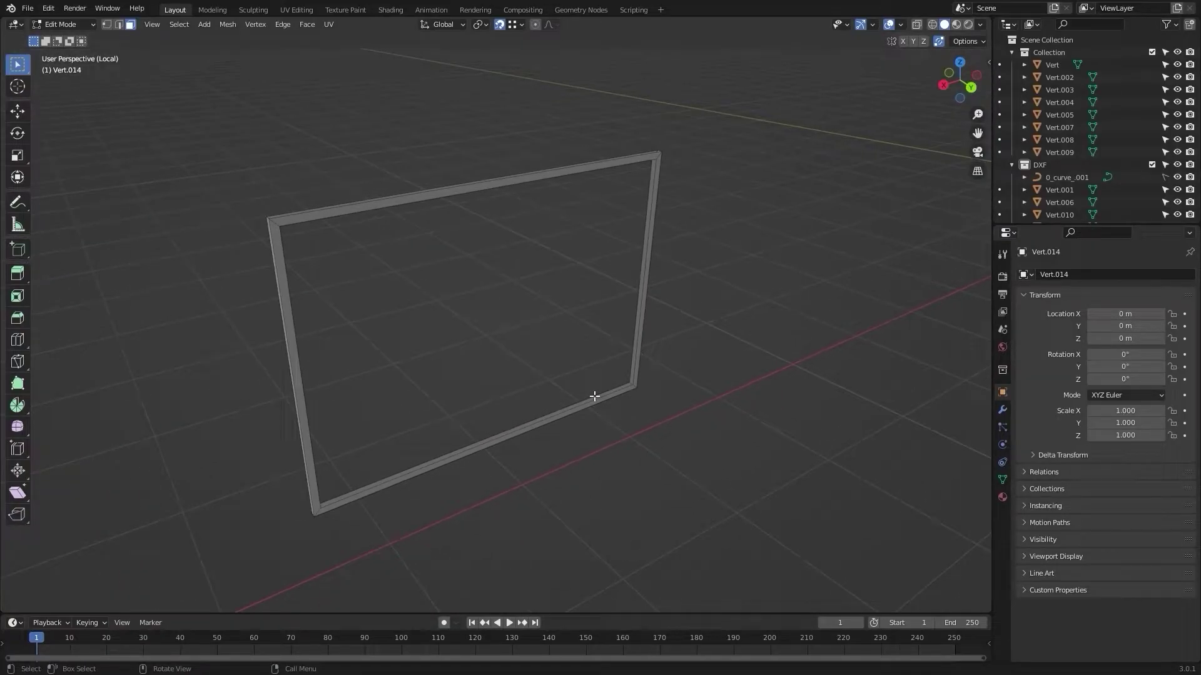
scroll(492, 322, up, 3)
click(119, 26)
shift+middle_drag(664, 550, 576, 394)
mouse_move(474, 432)
middle_down()
mouse_move(491, 399)
mouse_move(479, 449)
middle_up()
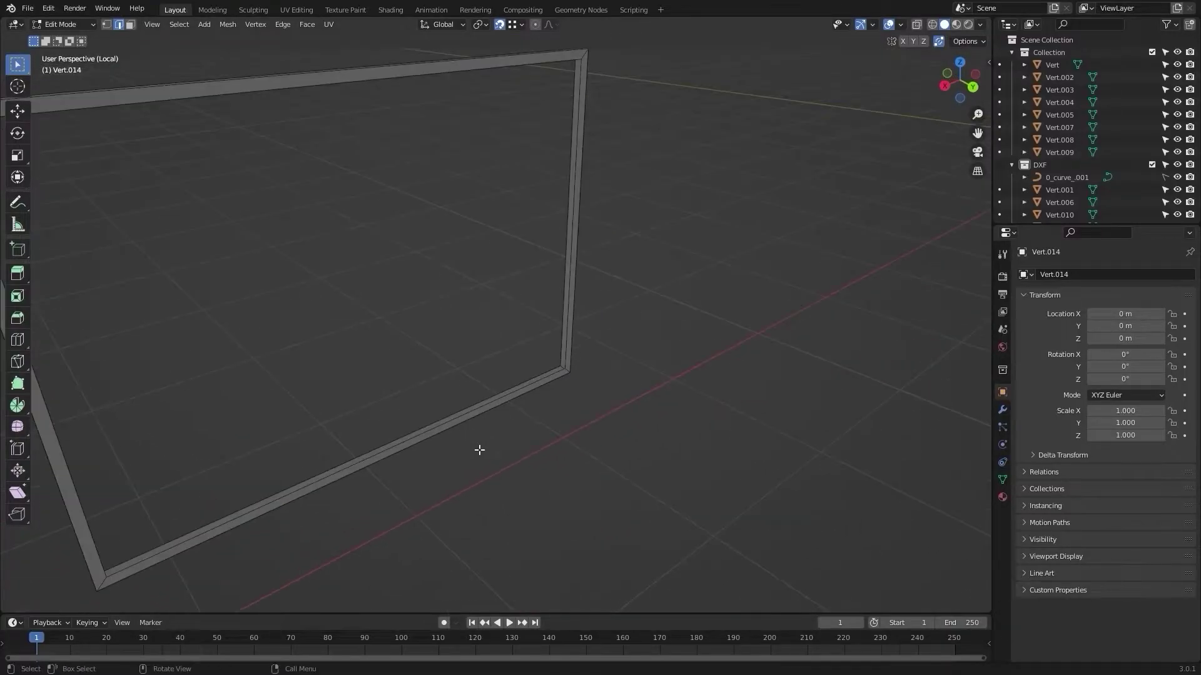
scroll(483, 430, up, 3)
click(469, 446)
shift+click(460, 442)
key(f)
Step: Fill the gap between the inner edges of one vertical side of the frame with a face
click(626, 386)
shift+middle_drag(657, 387, 670, 383)
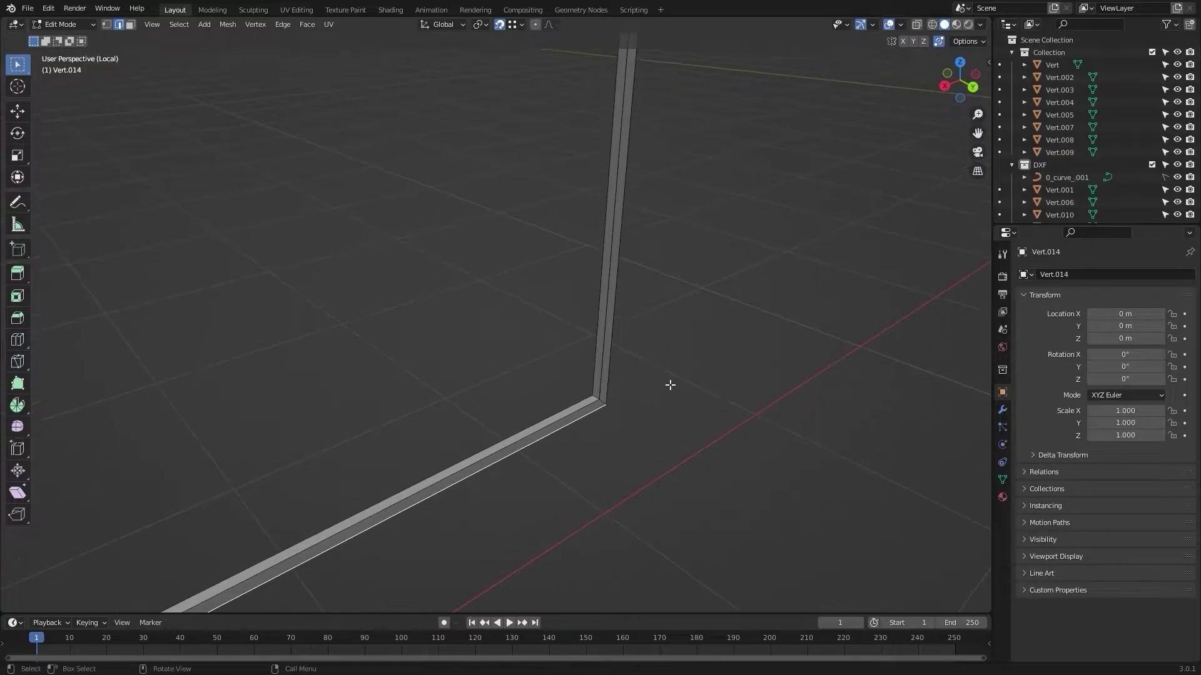
scroll(648, 375, up, 2)
alt+click(651, 378)
shift+click(643, 369)
key(f)
Step: Fill the gaps between the inner edges at the frame's top and its remaining vertical side with faces
scroll(688, 413, down, 1)
middle_drag(766, 411, 582, 455)
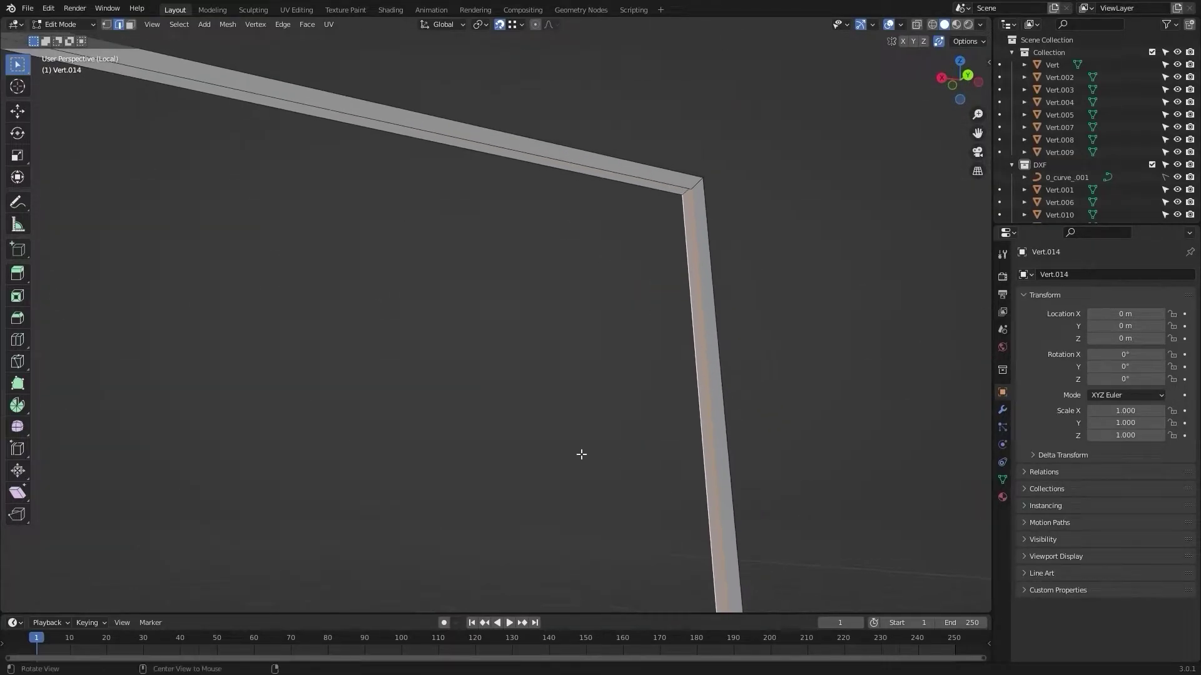
click(564, 348)
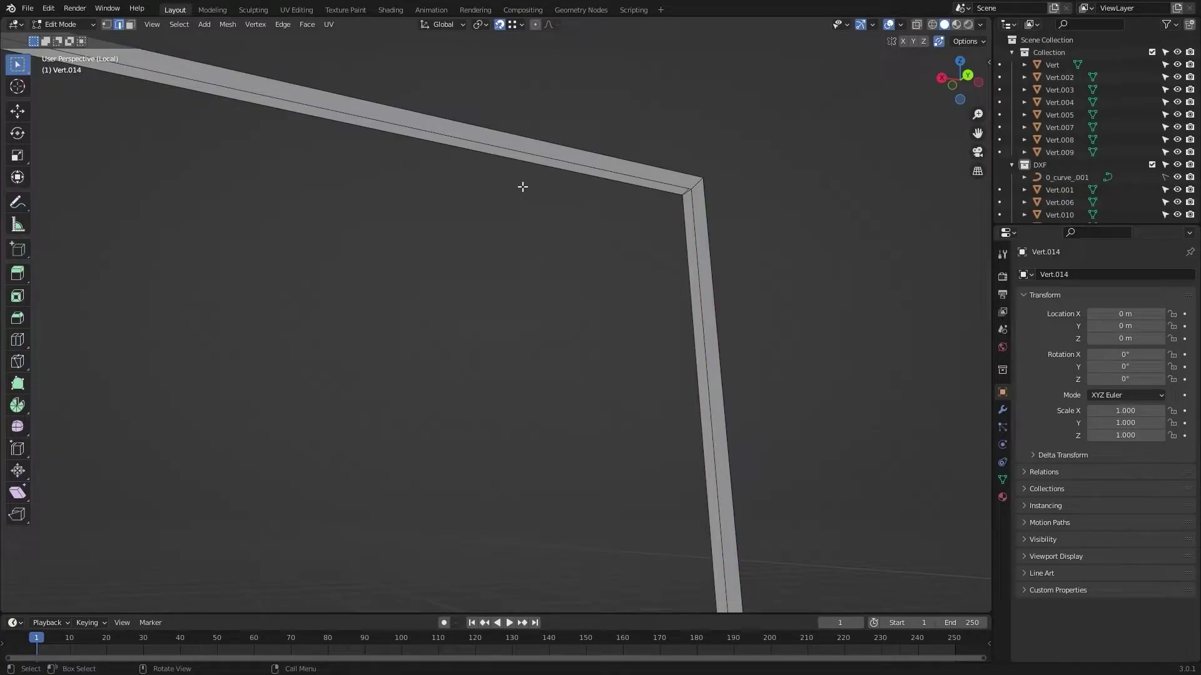
click(516, 151)
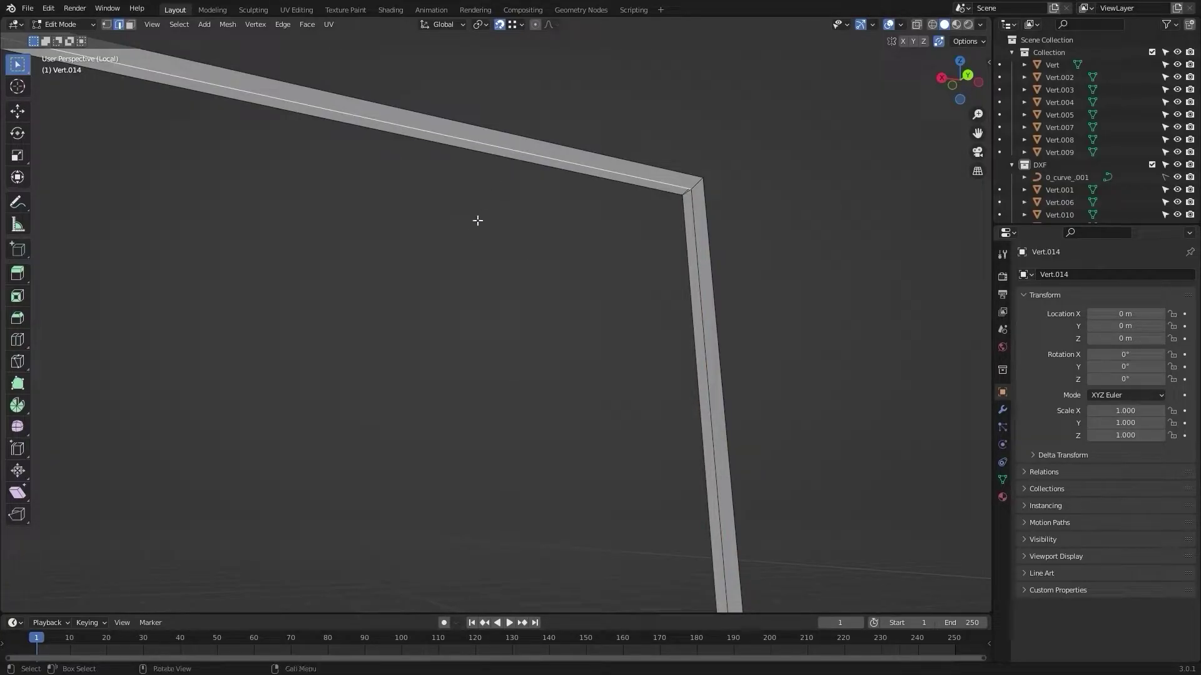
shift+click(477, 150)
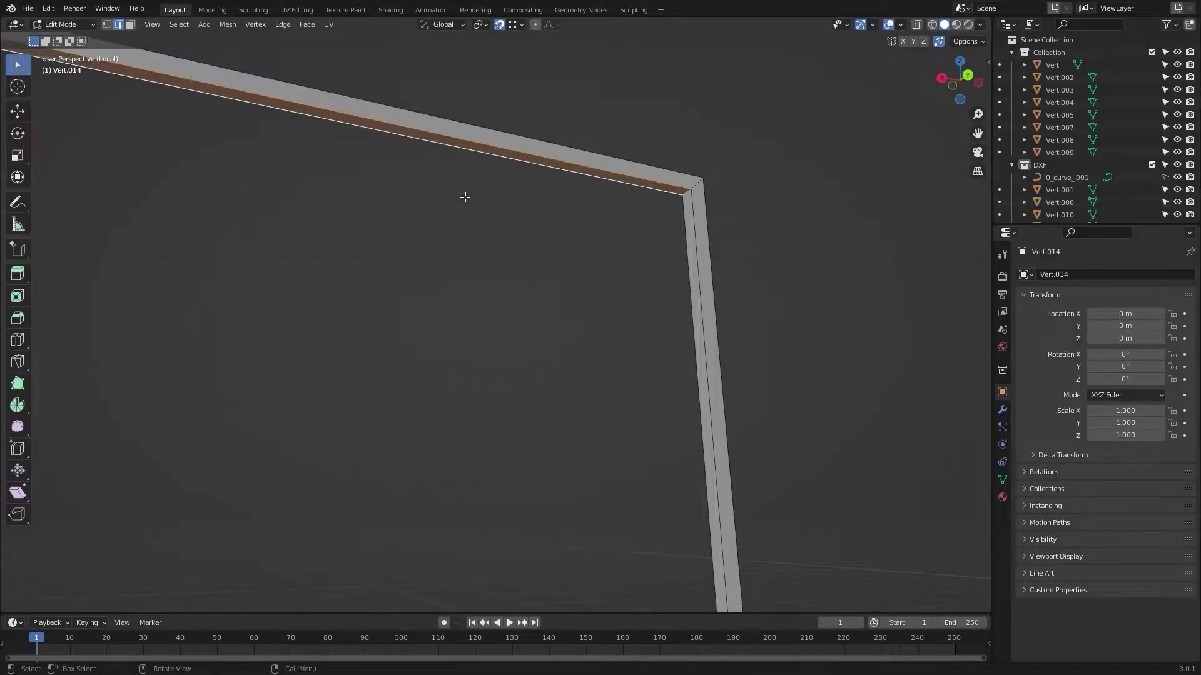
middle_drag(462, 212, 465, 241)
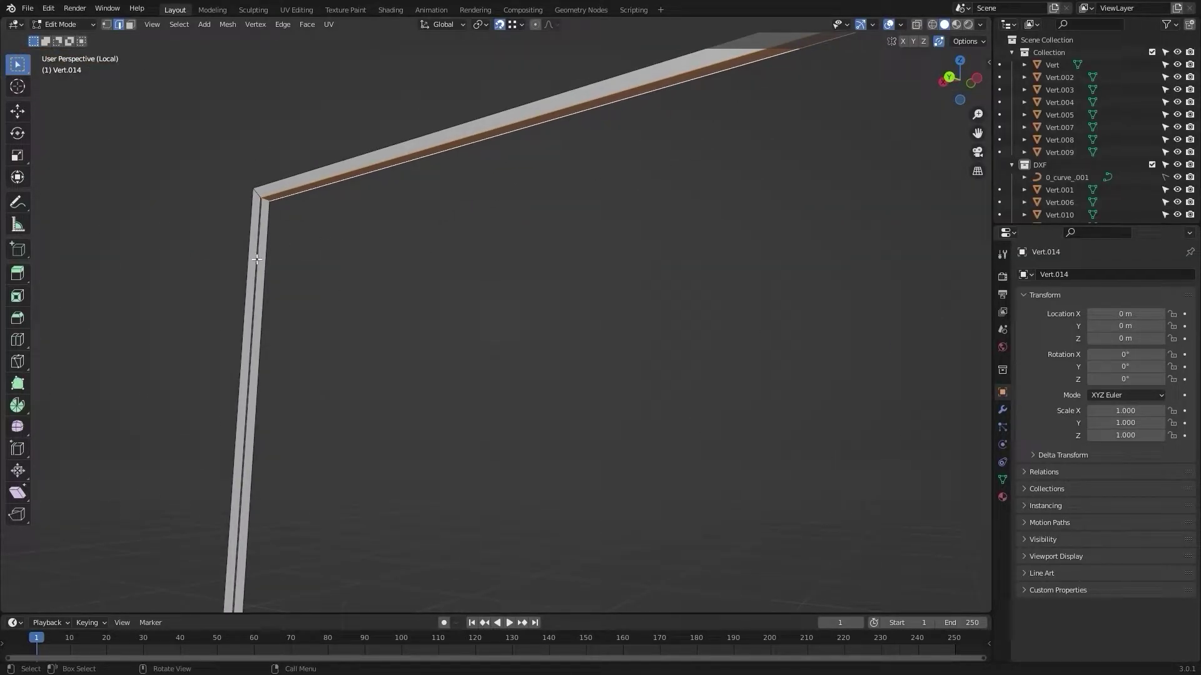
middle_drag(415, 246, 528, 314)
mouse_move(777, 209)
shift+middle_down()
mouse_move(890, 214)
mouse_move(774, 217)
shift+middle_up()
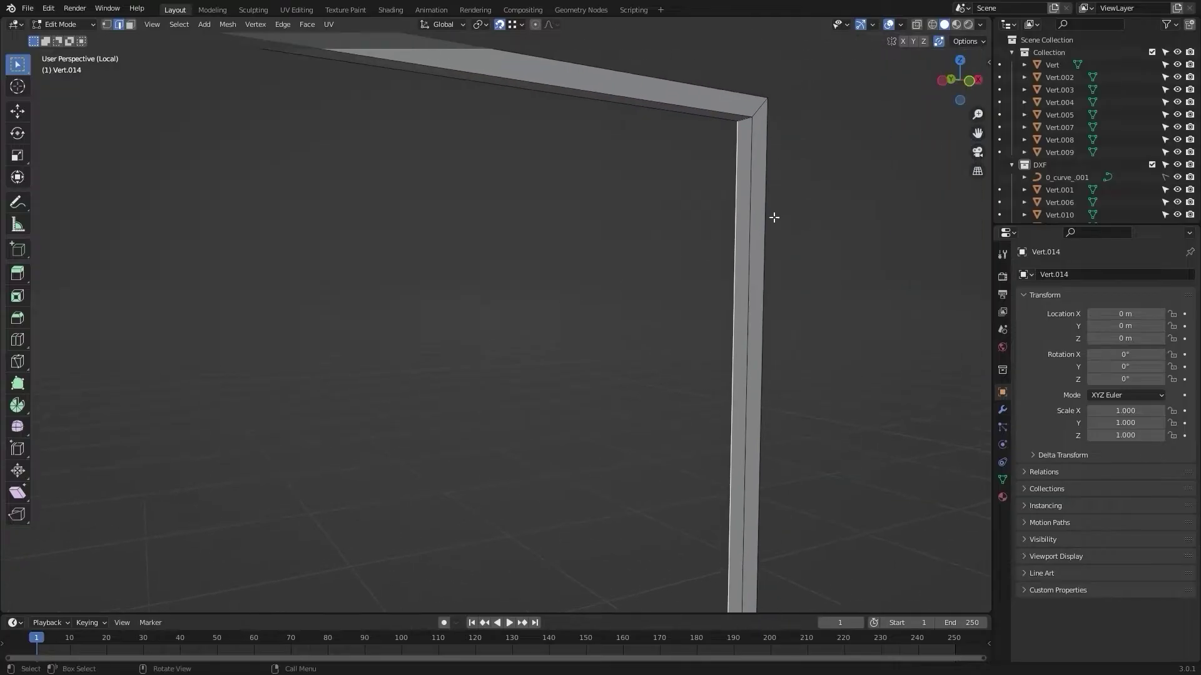
scroll(715, 207, down, 4)
Step: Turn off snapping and add a centred loop cut around the inner faces of the window frame
middle_drag(568, 290, 619, 416)
shift+middle_drag(736, 404, 528, 207)
middle_drag(542, 329, 638, 344)
scroll(603, 343, up, 4)
shift+middle_drag(461, 244, 585, 338)
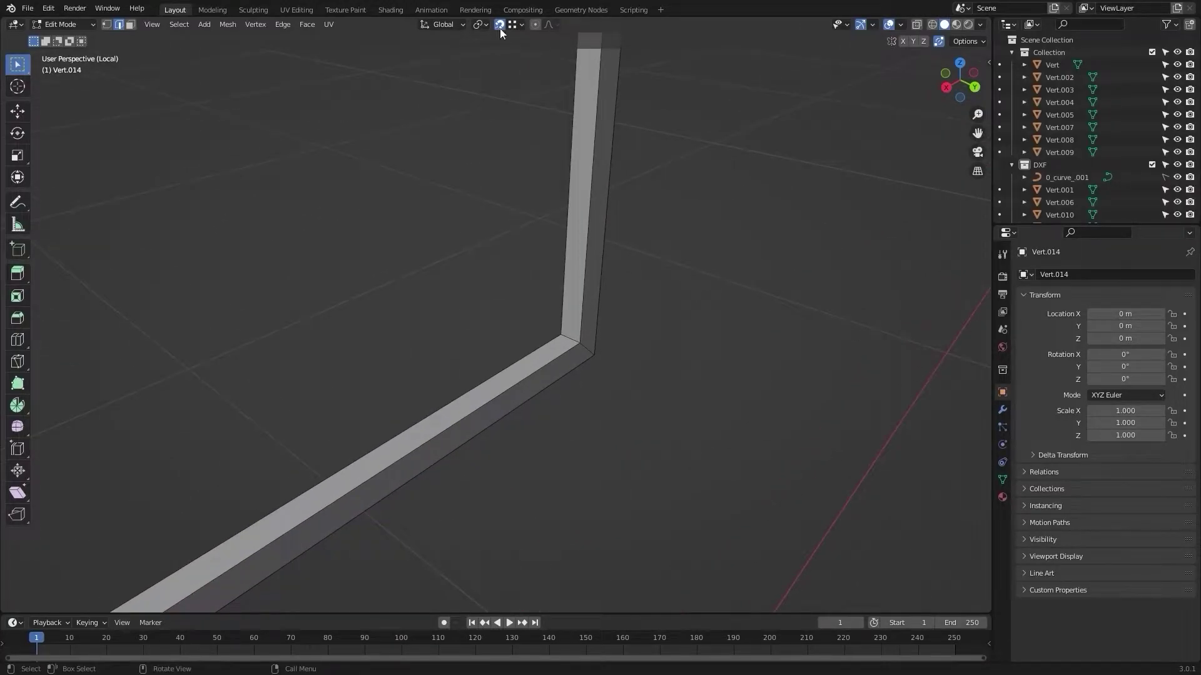
middle_drag(426, 225, 452, 223)
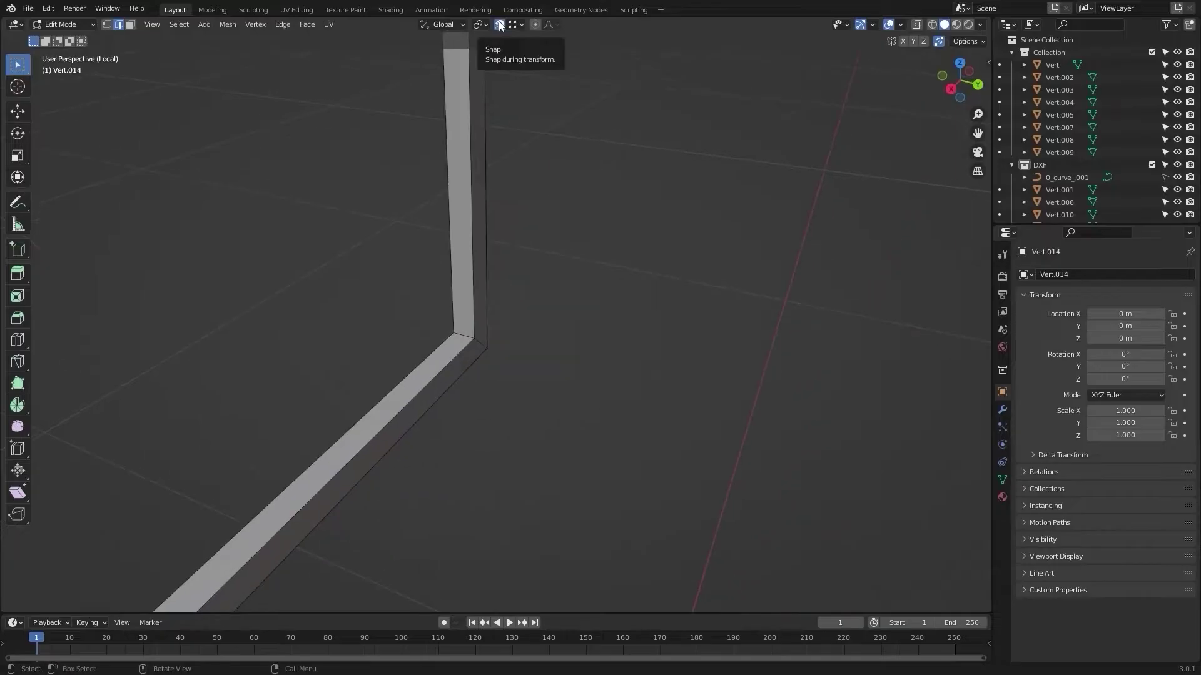
click(501, 25)
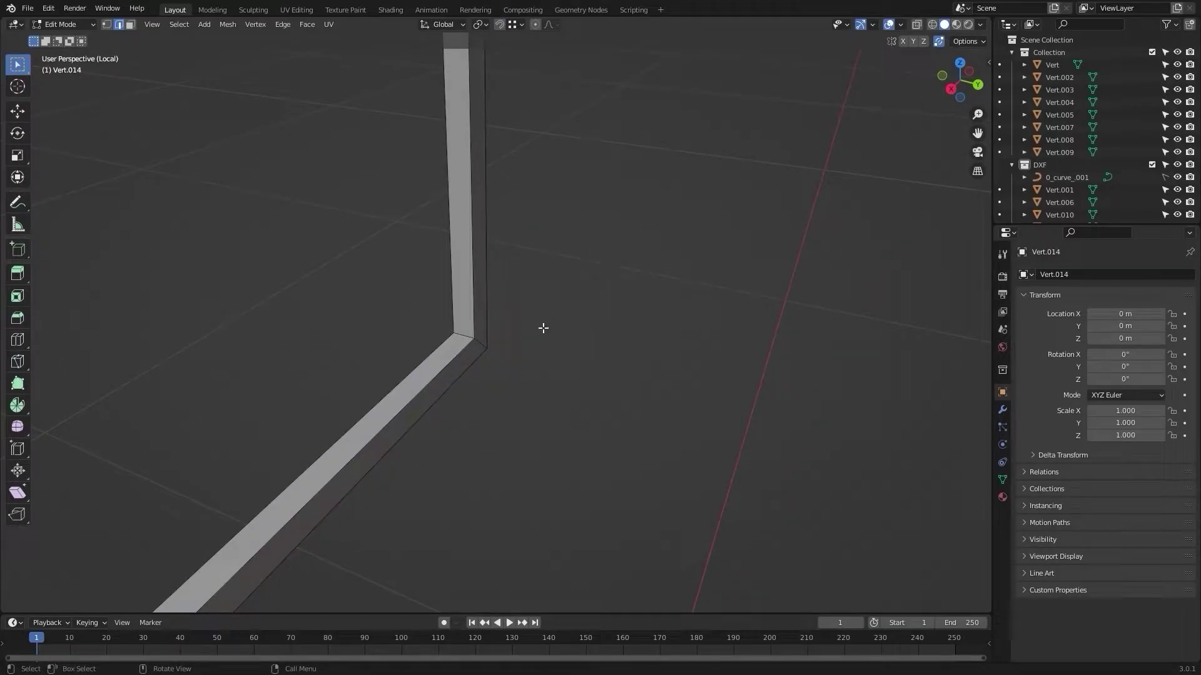
key(ctrl+r)
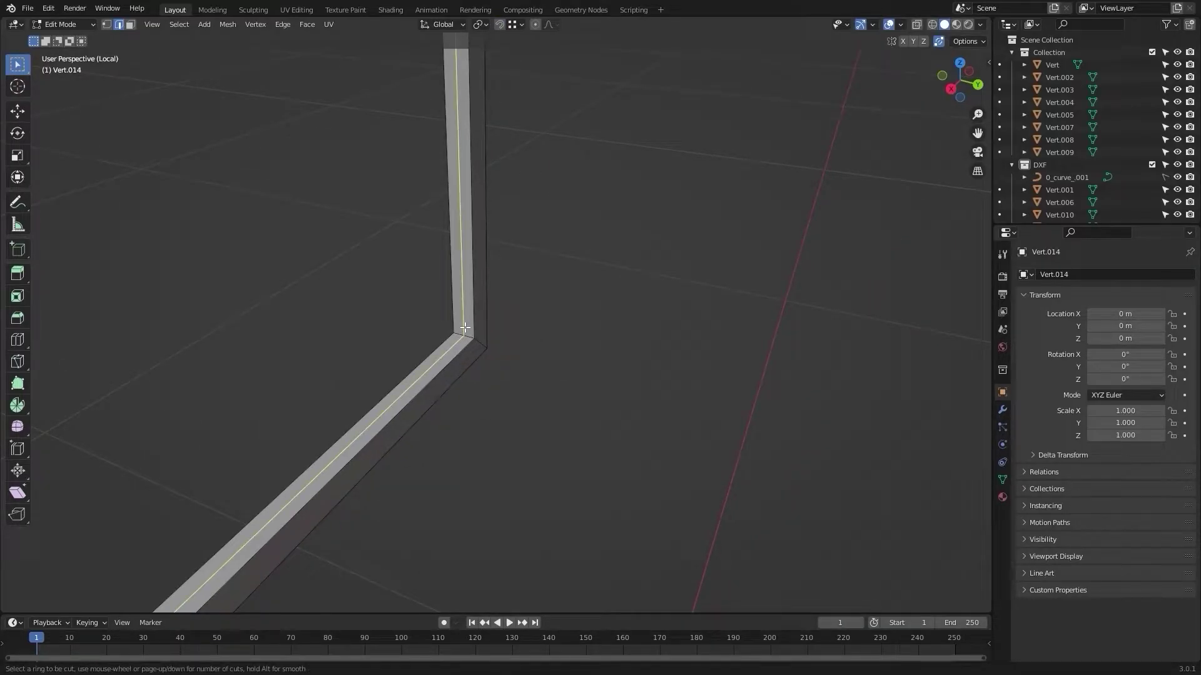
click(465, 327)
right_click(464, 328)
Step: Separate the frame's new centre edge loop into its own object
mouse_move(547, 327)
middle_down()
mouse_move(576, 309)
mouse_move(555, 306)
middle_up()
key(p)
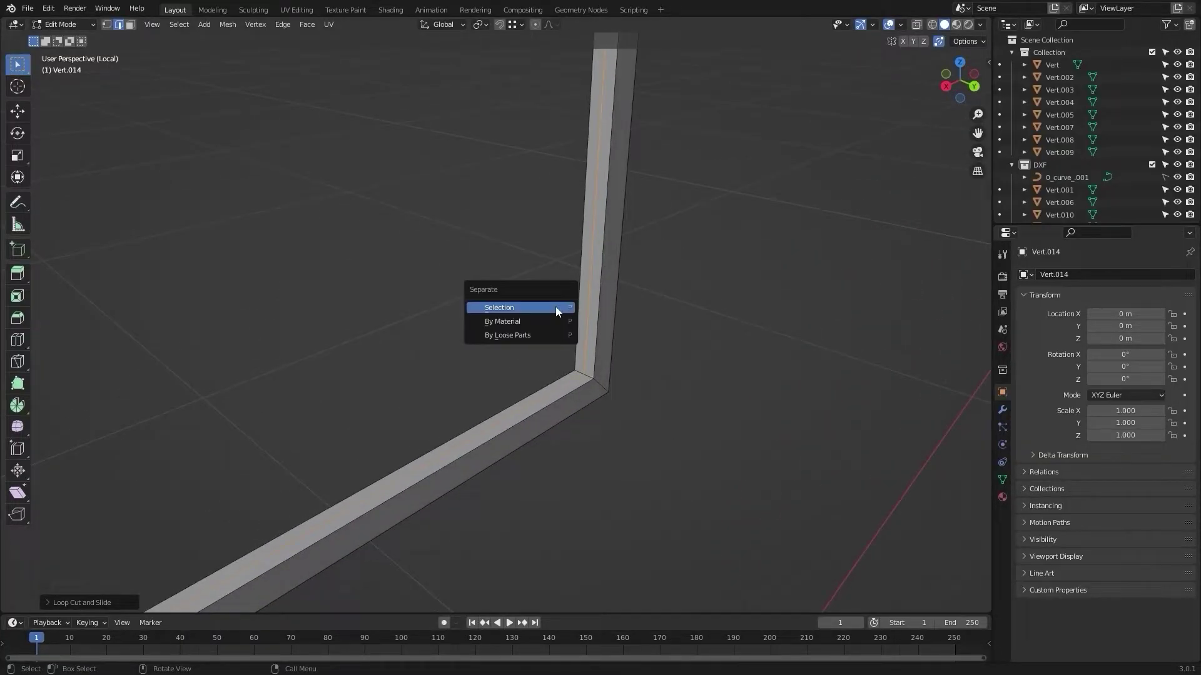
click(556, 307)
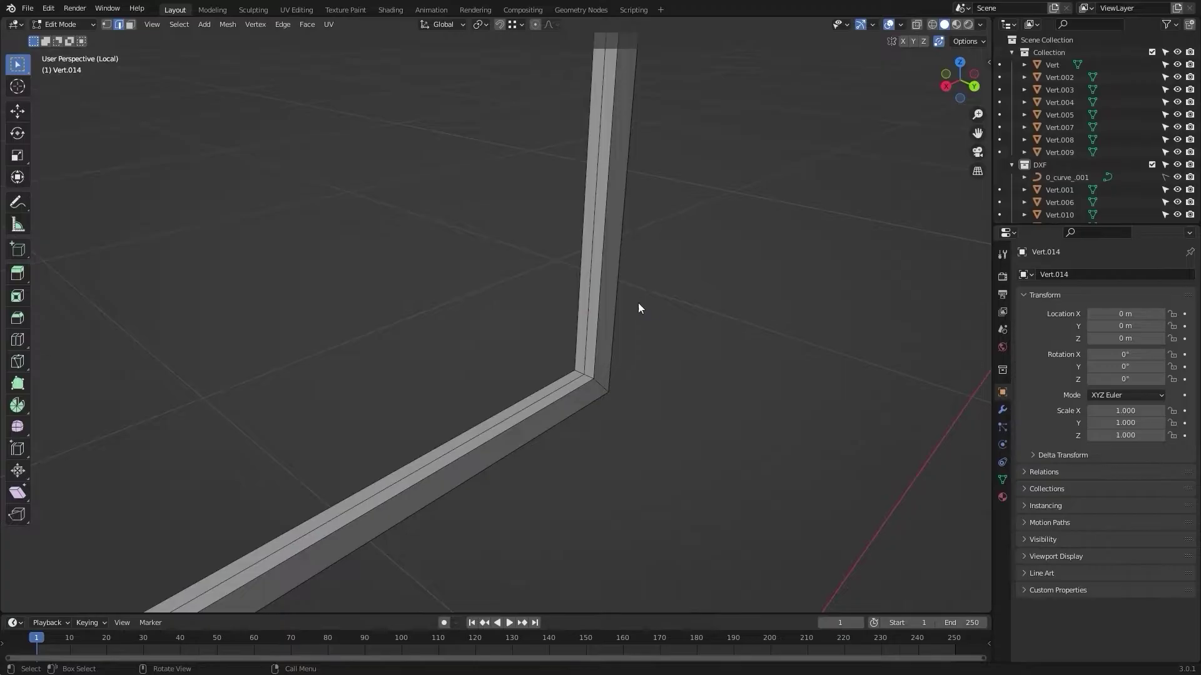
Step: Fill the separated edge loop with a face as the window pane and leave local view
key(Tab)
click(586, 345)
click(584, 346)
key(Tab)
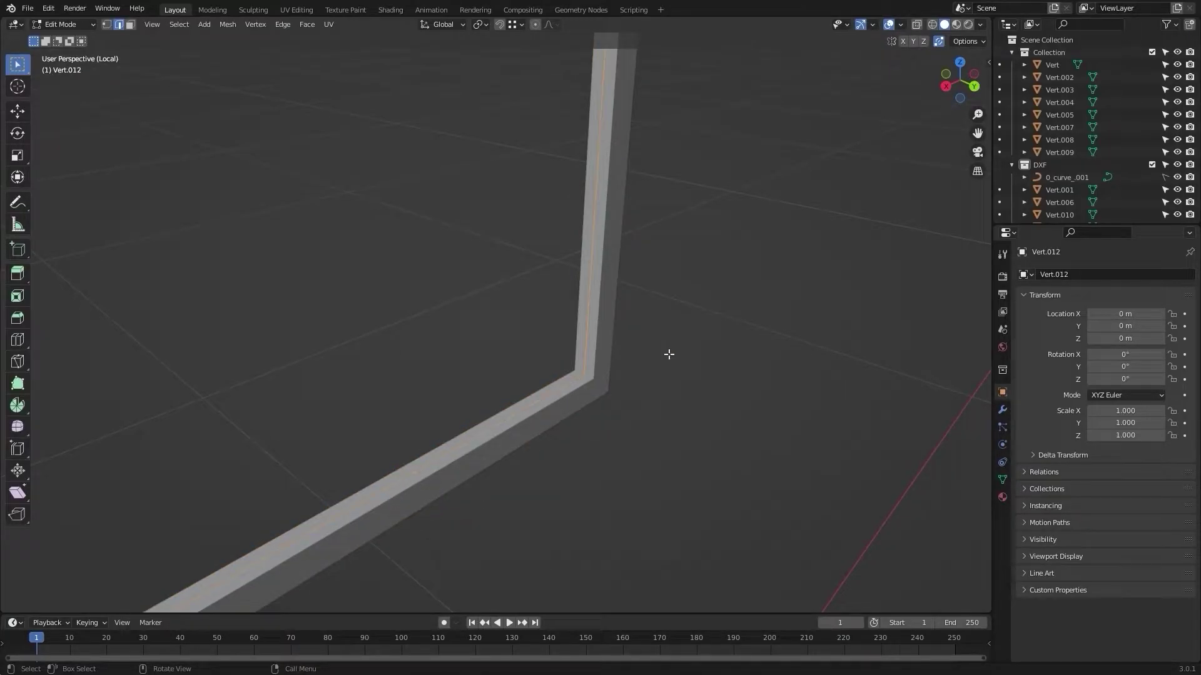
key(f)
key(alt+a)
scroll(667, 354, down, 8)
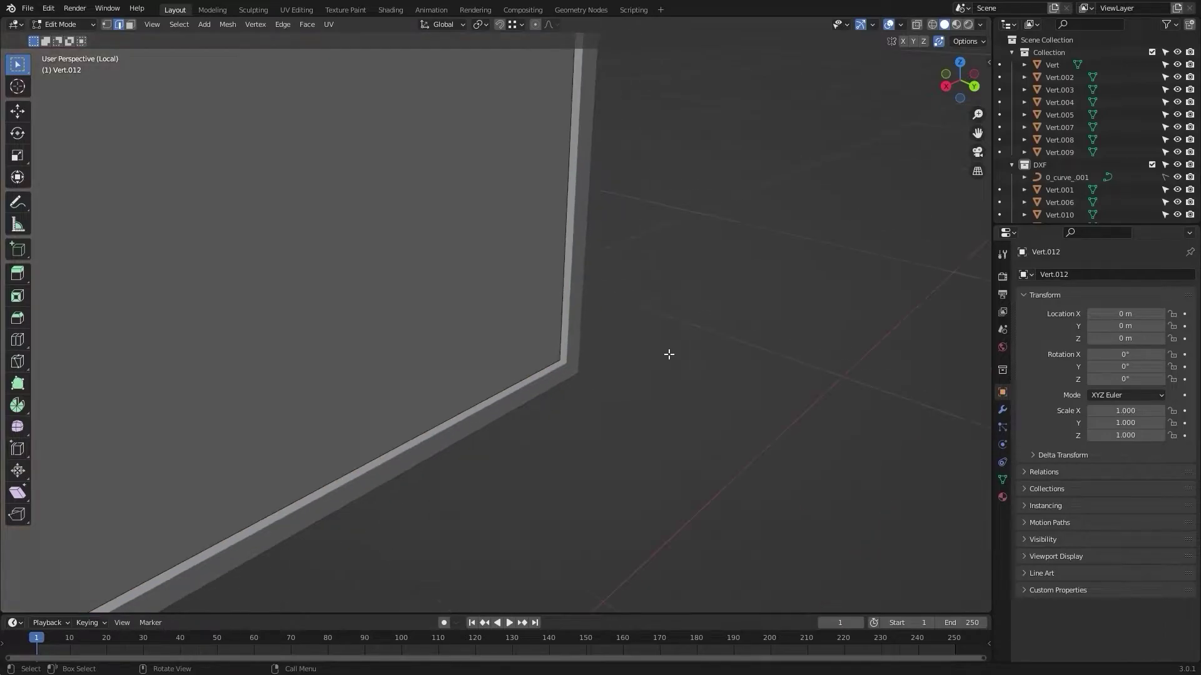
middle_drag(656, 292, 383, 213)
key(Tab)
key(KP_Divide)
key(alt+a)
Step: Duplicate the pane and its frame along the X axis into the next opening, about 2.98 m away, snapped to the post
middle_drag(696, 395, 526, 363)
middle_drag(417, 337, 404, 344)
click(404, 339)
shift+middle_drag(629, 462, 526, 331)
scroll(480, 347, up, 2)
middle_drag(426, 350, 464, 413)
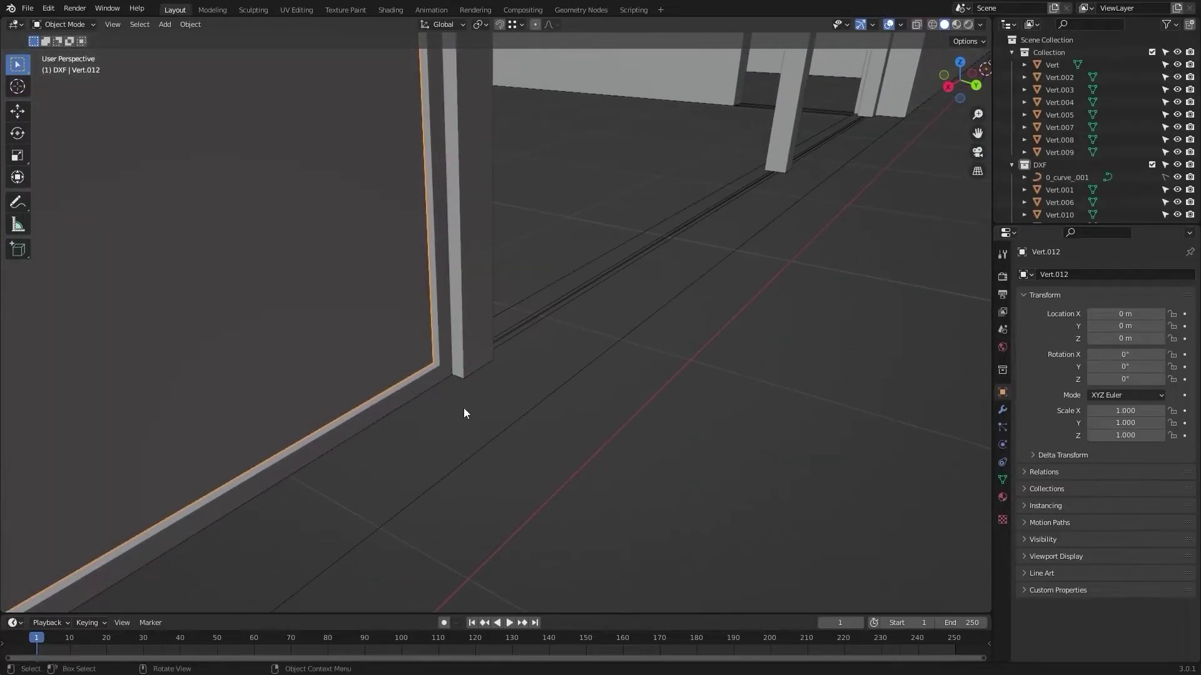
shift+click(440, 369)
scroll(534, 410, down, 5)
middle_drag(554, 390, 505, 344)
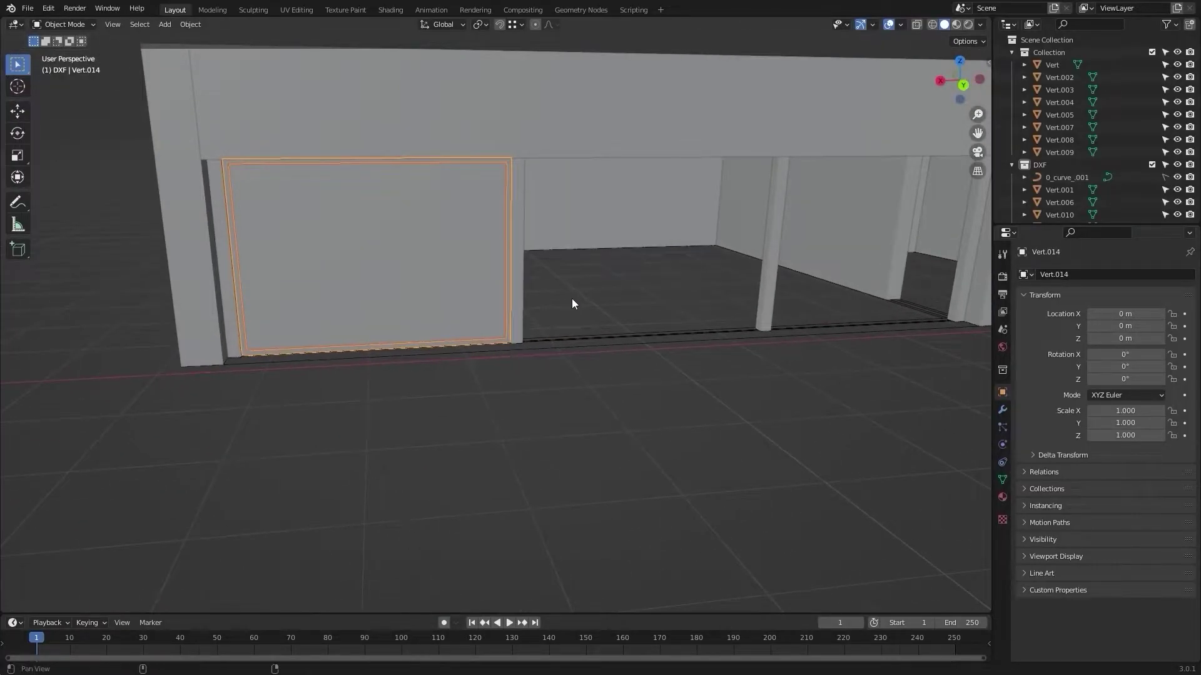
scroll(461, 325, up, 3)
middle_drag(408, 315, 445, 369)
key(shift+d)
key(x)
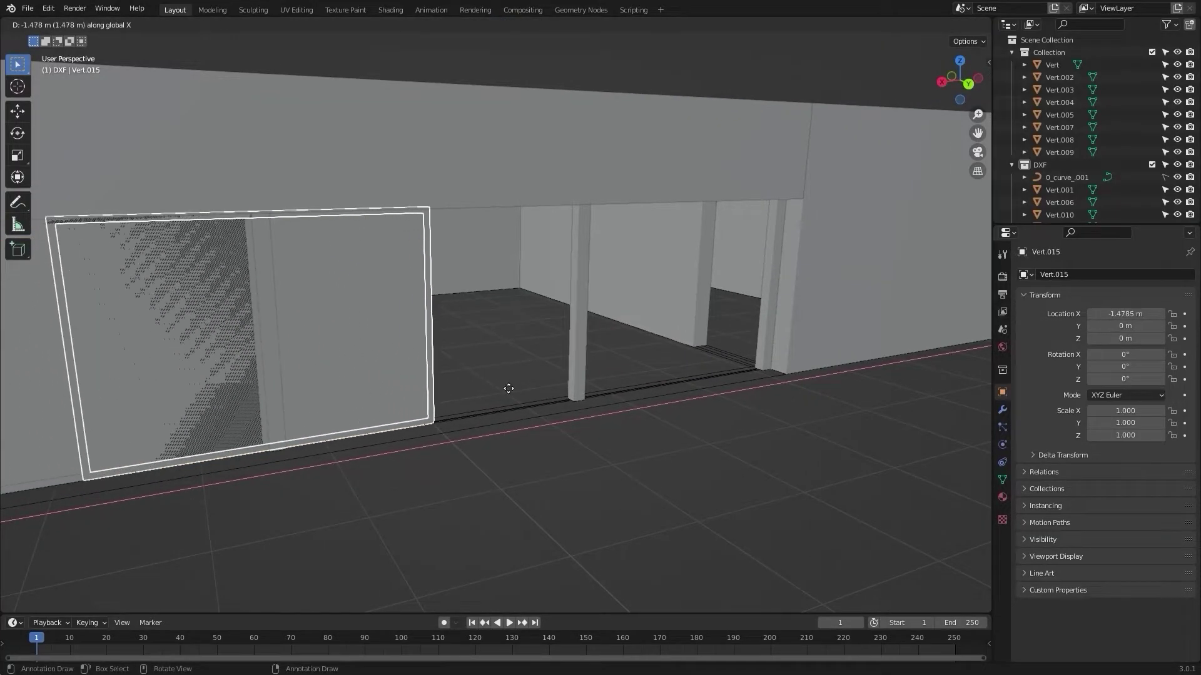
click(577, 407)
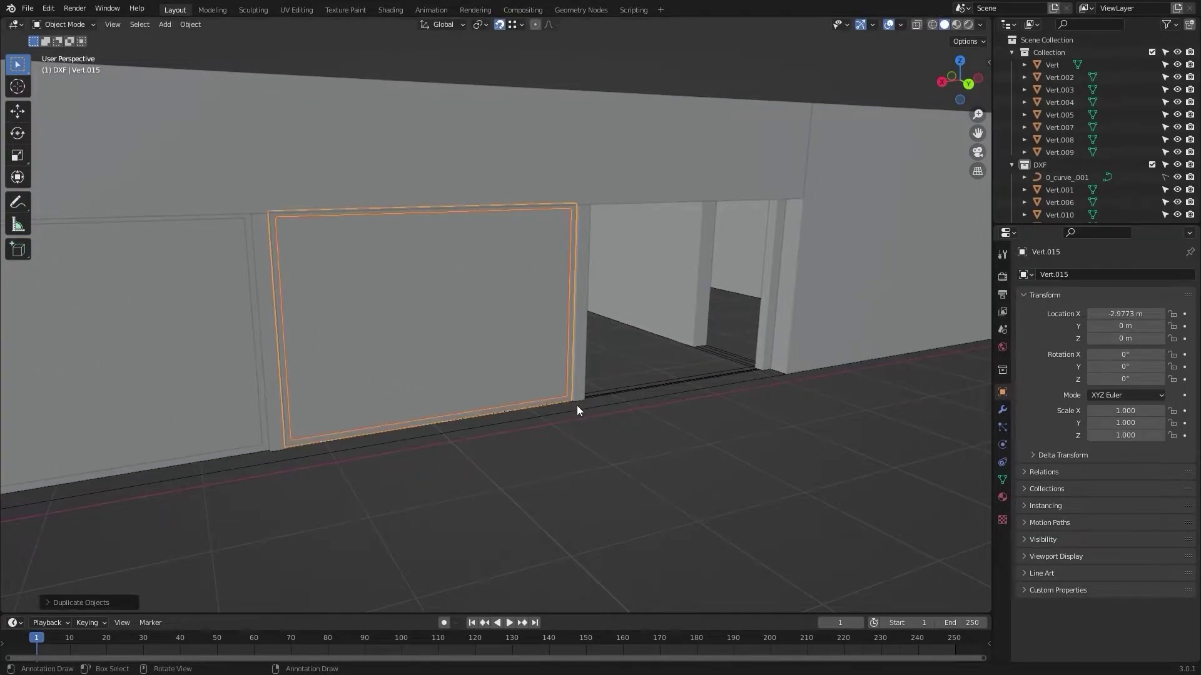
Step: Examine how the duplicated window fits between its posts and inspect the remaining opening
scroll(577, 406, up, 4)
middle_drag(583, 403, 477, 284)
scroll(519, 329, down, 7)
shift+middle_drag(438, 325, 471, 391)
click(486, 462)
scroll(485, 457, up, 2)
middle_drag(482, 445, 455, 381)
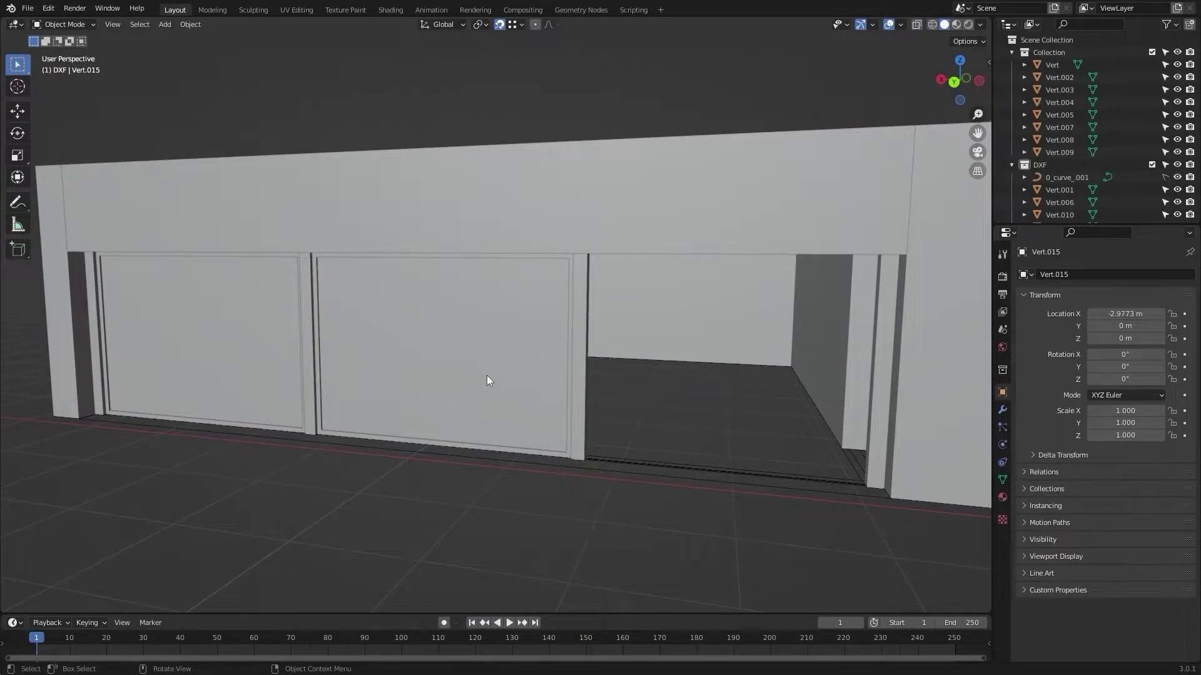
middle_drag(706, 369, 592, 325)
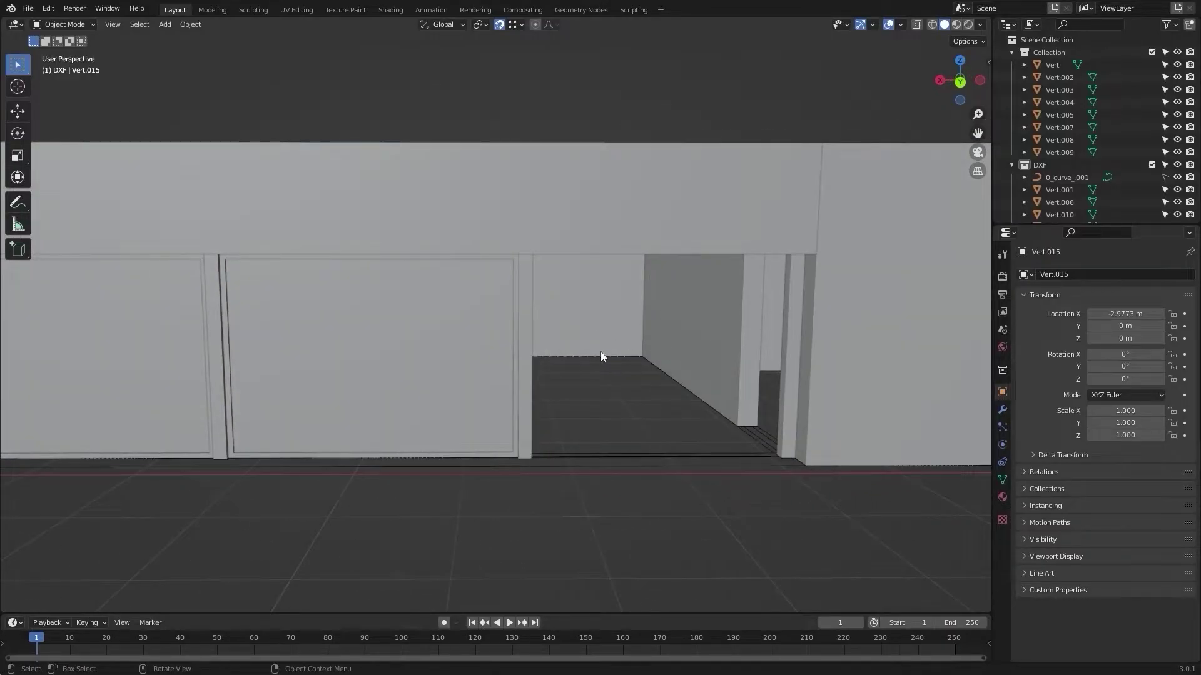
Step: Duplicate only the second window's pane about 2.64 m along the X axis into the last opening, snapped to the far post
click(377, 352)
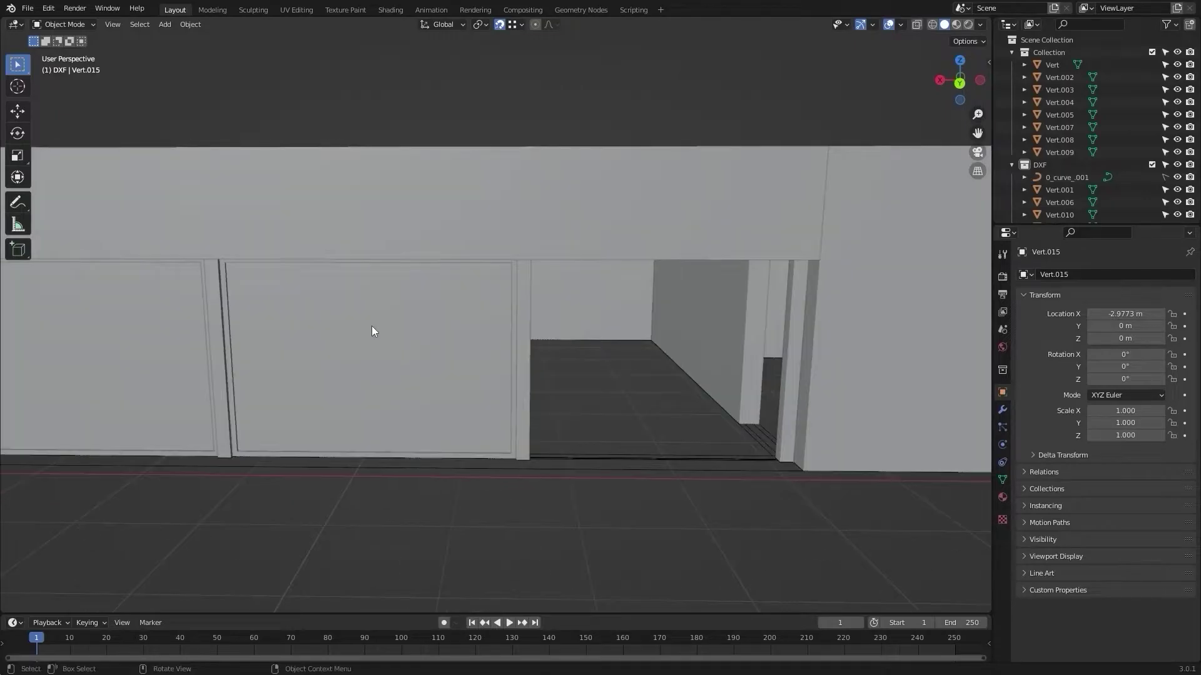
scroll(371, 335, up, 2)
middle_drag(340, 302, 382, 314)
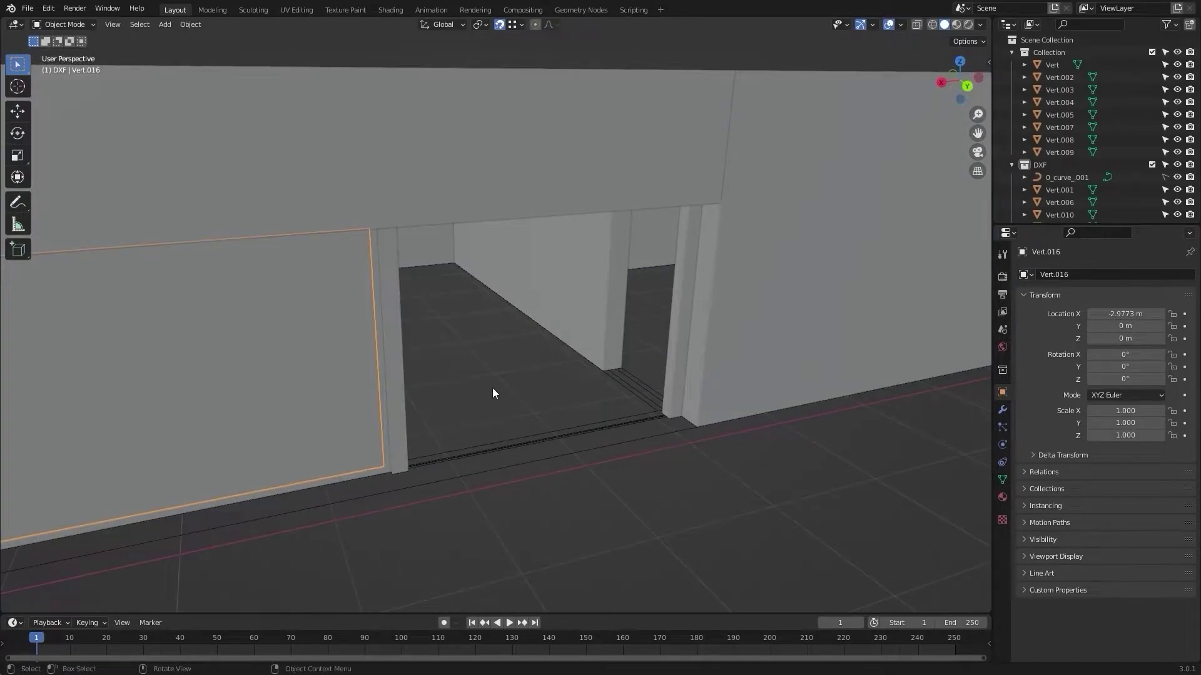
shift+middle_drag(493, 388, 406, 363)
scroll(406, 363, up, 2)
key(shift+d)
key(x)
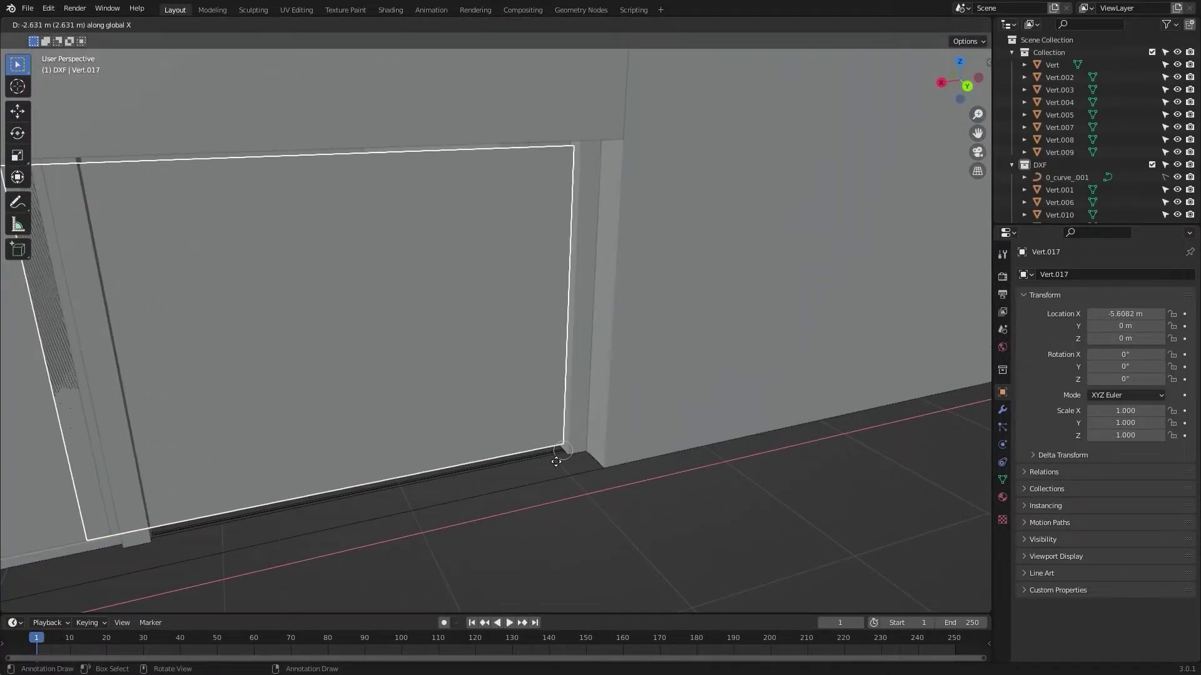
click(566, 466)
Step: Move the copied pane's overhanging vertical edge to the corner of the post so it fits the narrower opening
scroll(450, 426, down, 1)
shift+middle_drag(300, 351, 424, 381)
key(Tab)
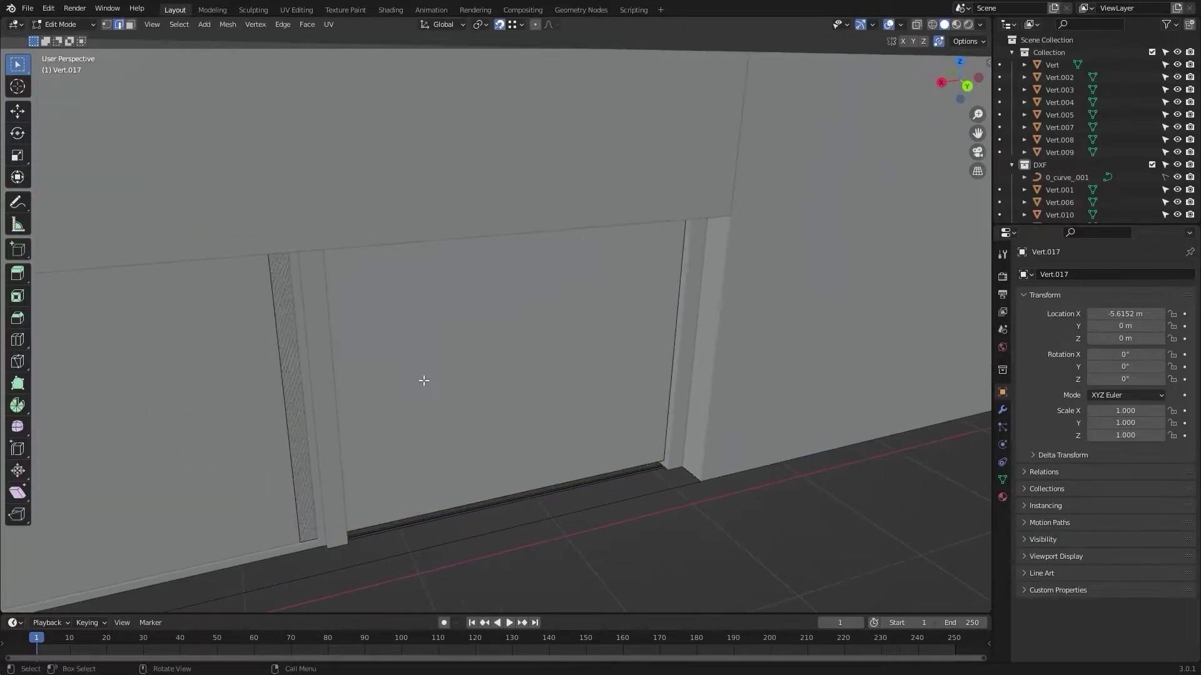
key(shift+z)
middle_drag(150, 313, 87, 188)
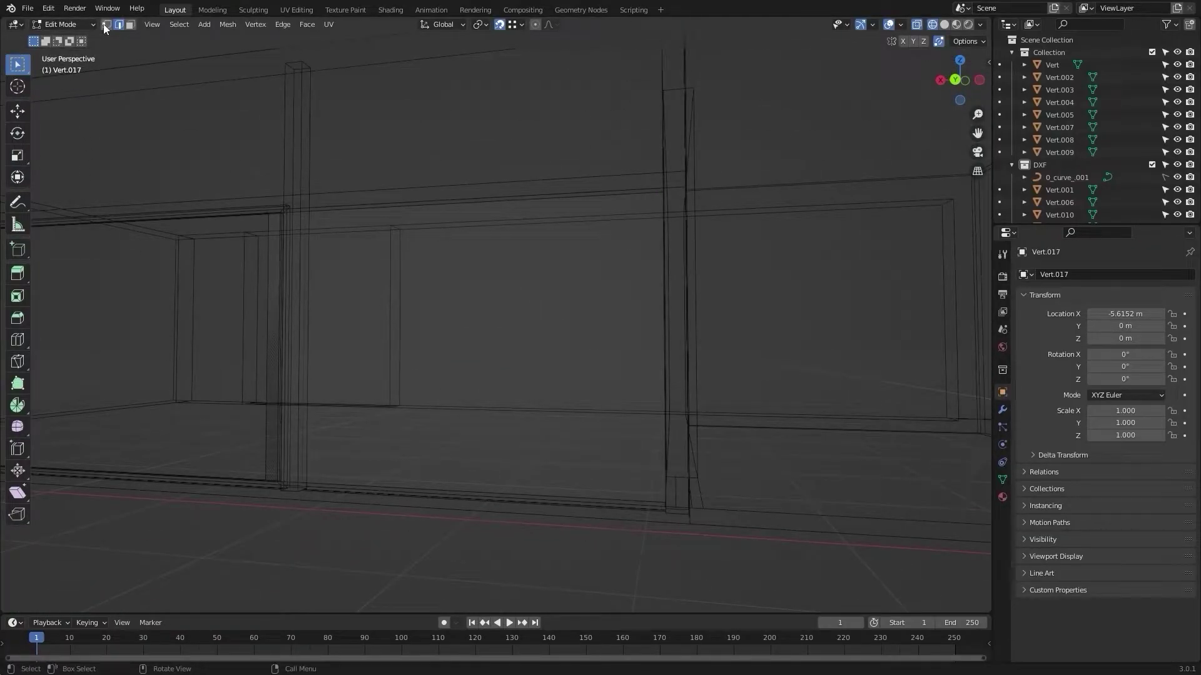
drag(191, 126, 294, 568)
key(shift+z)
mouse_move(321, 442)
middle_down()
mouse_move(354, 494)
mouse_move(299, 429)
mouse_move(434, 377)
middle_up()
middle_drag(410, 457, 445, 466)
scroll(441, 466, up, 2)
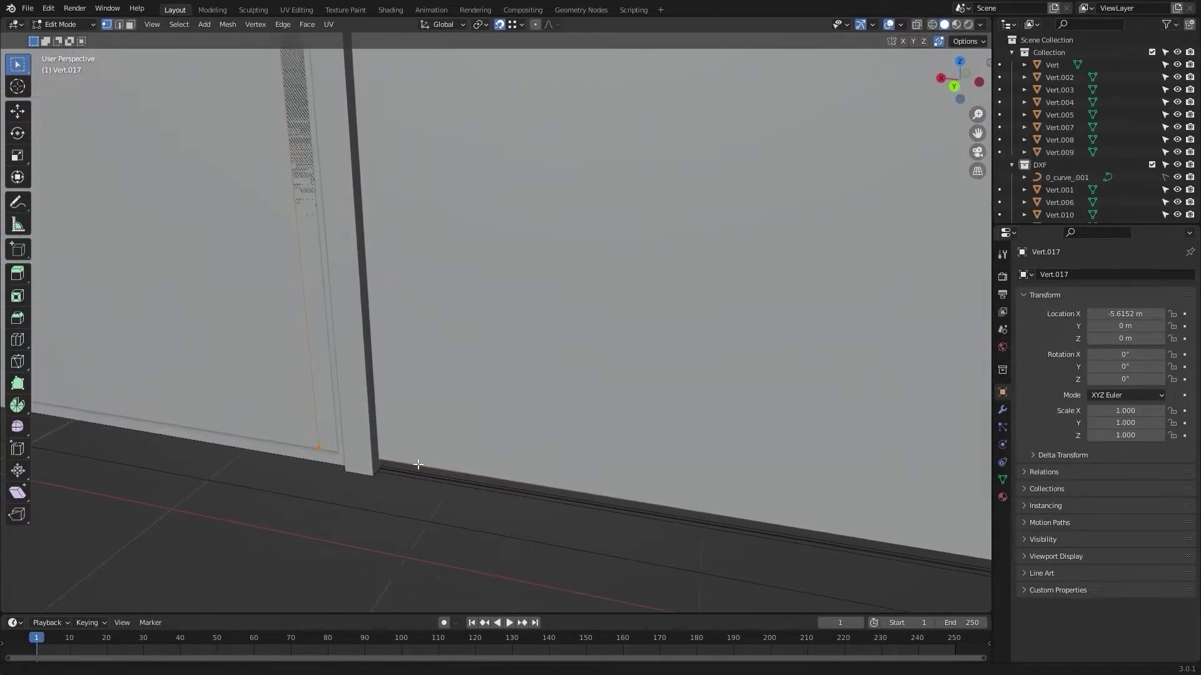
key(g)
click(370, 477)
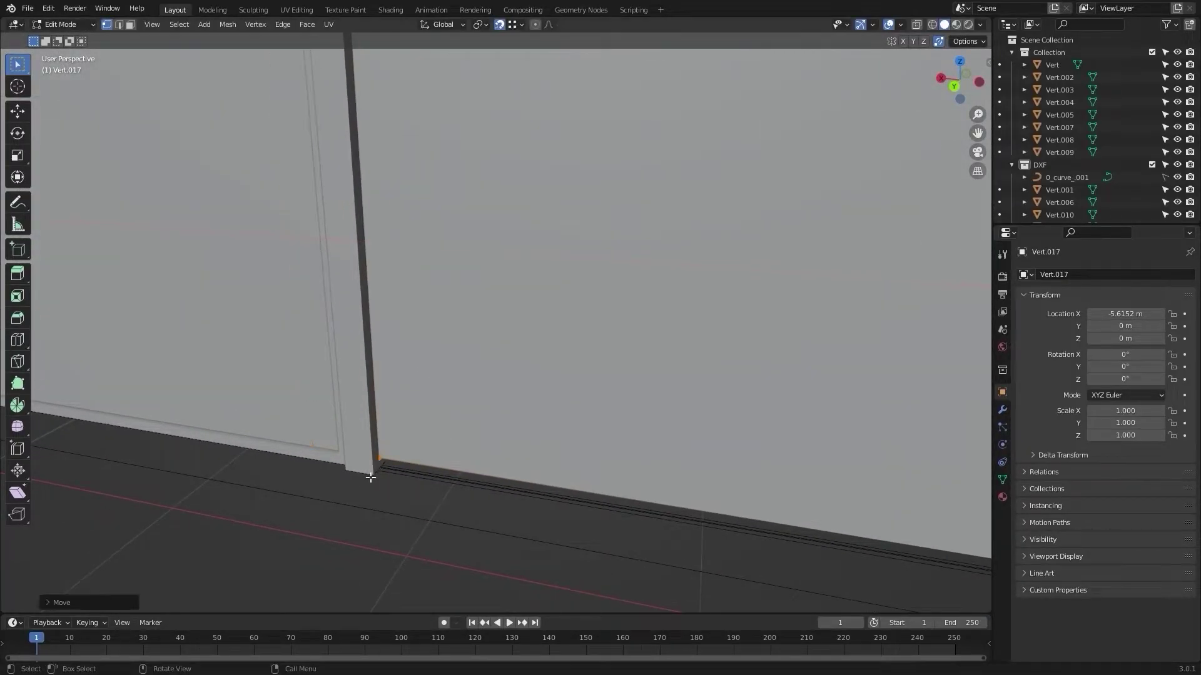
Step: Lower the bottom edge of the copied pane along Z to the base of the post
scroll(372, 469, down, 6)
middle_drag(372, 469, 389, 467)
key(z)
click(452, 446)
scroll(464, 448, up, 3)
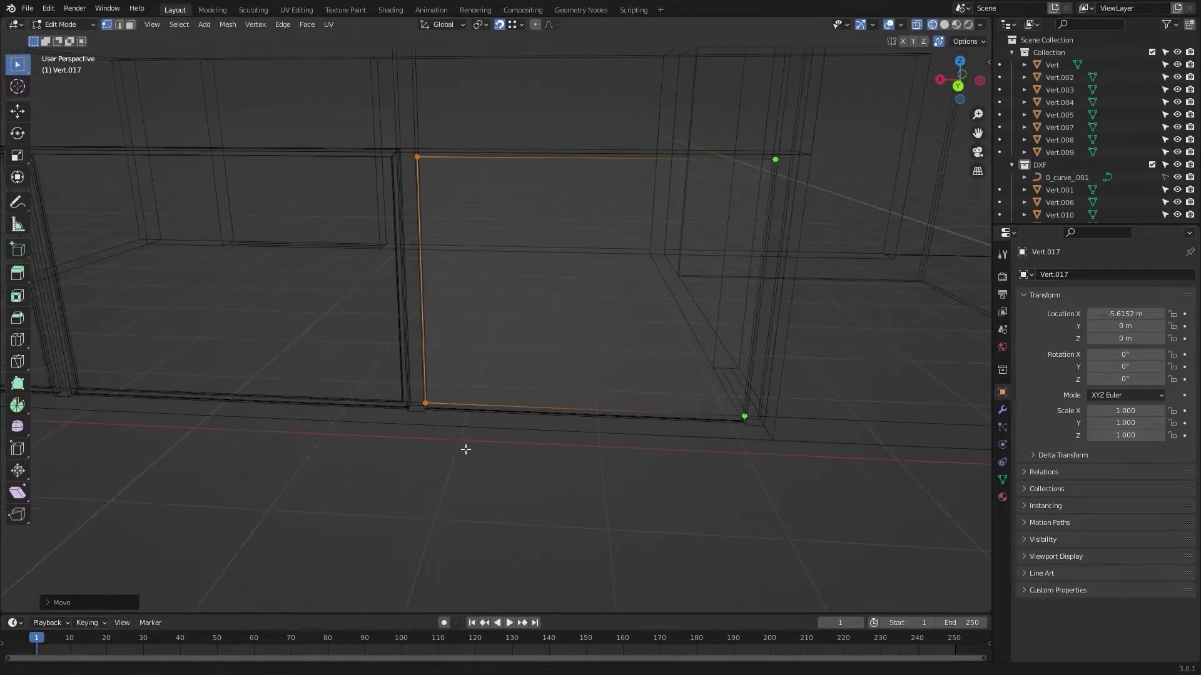
shift+middle_drag(466, 448, 400, 446)
click(328, 488)
drag(315, 477, 718, 374)
key(z)
click(657, 488)
scroll(474, 472, up, 5)
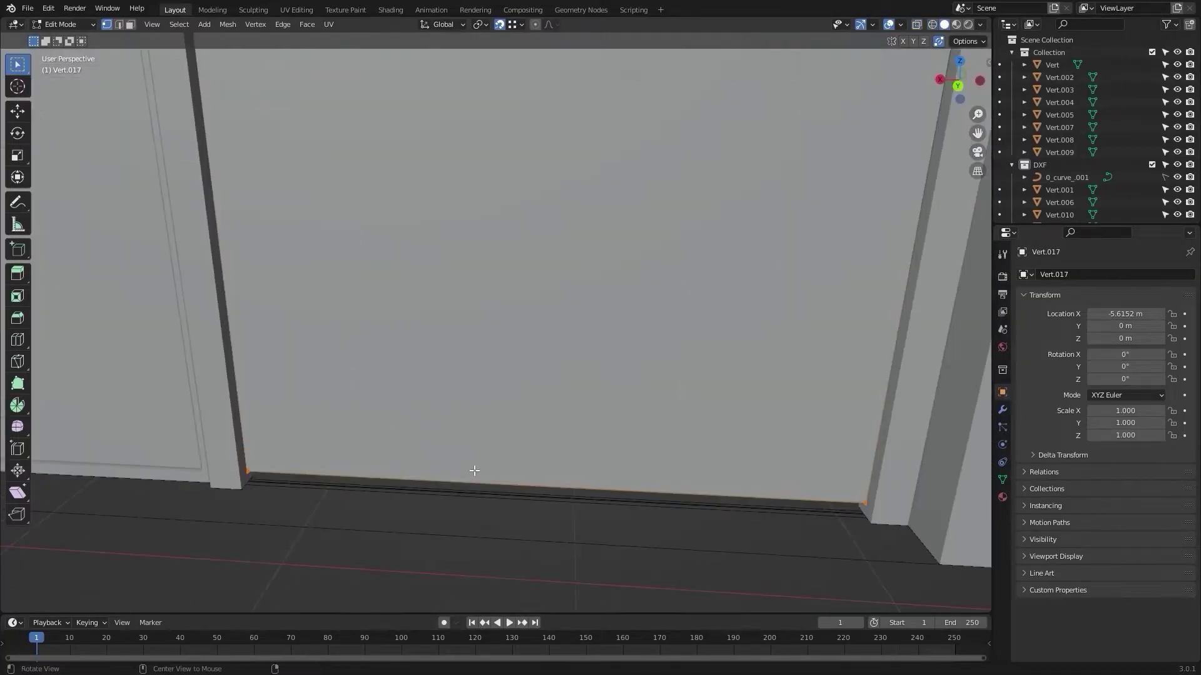
scroll(291, 475, up, 2)
key(g)
key(z)
click(330, 436)
Step: Raise the top edge of the copied pane 0.05 m along Z to the top of the opening
scroll(329, 434, down, 5)
mouse_move(431, 396)
middle_down()
mouse_move(442, 391)
mouse_move(434, 354)
mouse_move(528, 328)
middle_up()
key(z)
click(320, 311)
click(301, 309)
mouse_move(297, 239)
mouse_down()
mouse_move(536, 357)
mouse_move(715, 374)
mouse_up()
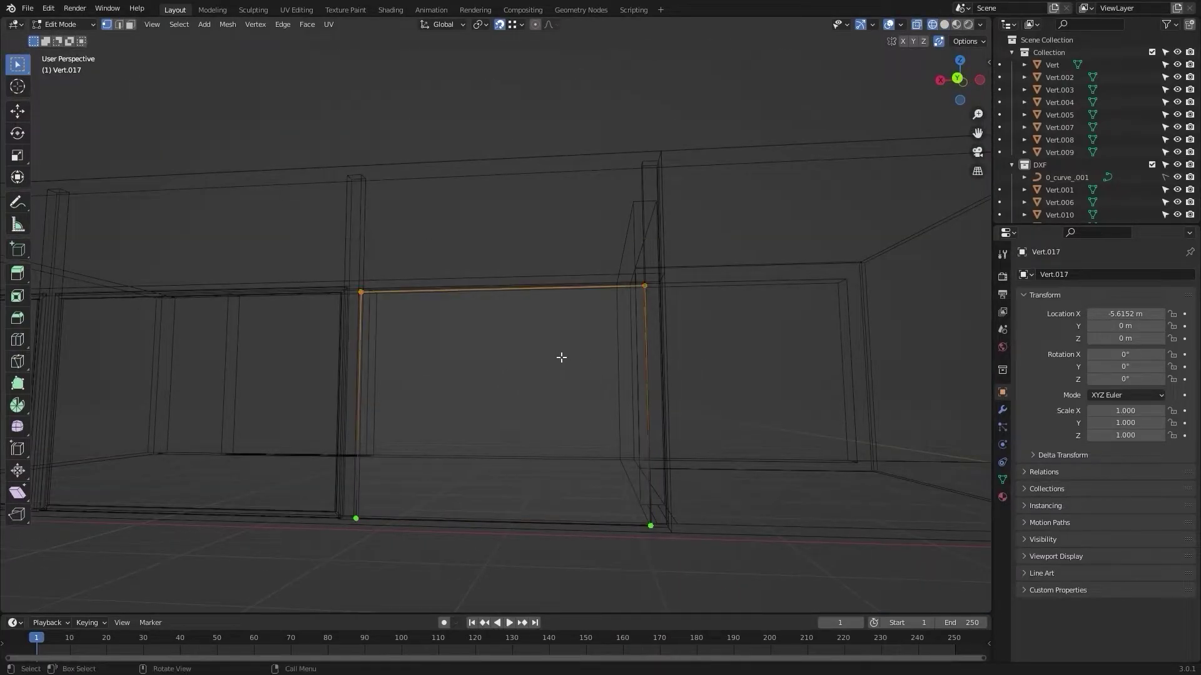
key(z)
click(594, 351)
scroll(595, 351, up, 3)
shift+middle_drag(307, 307, 480, 360)
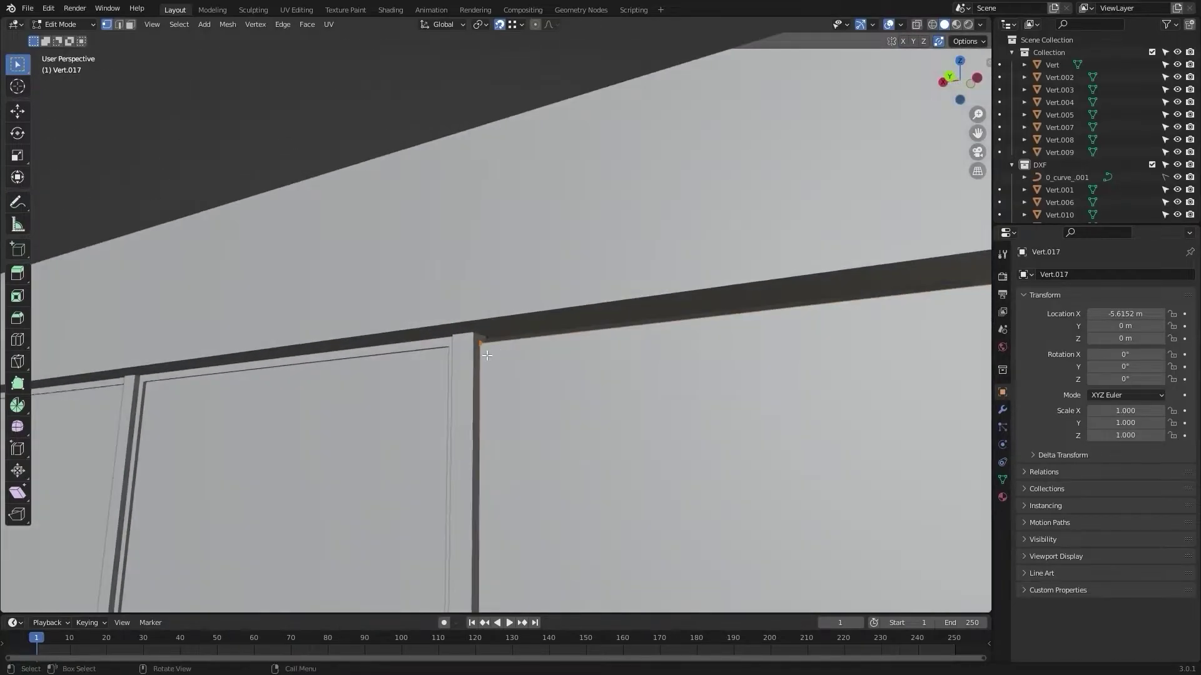
scroll(480, 360, up, 2)
key(g)
key(z)
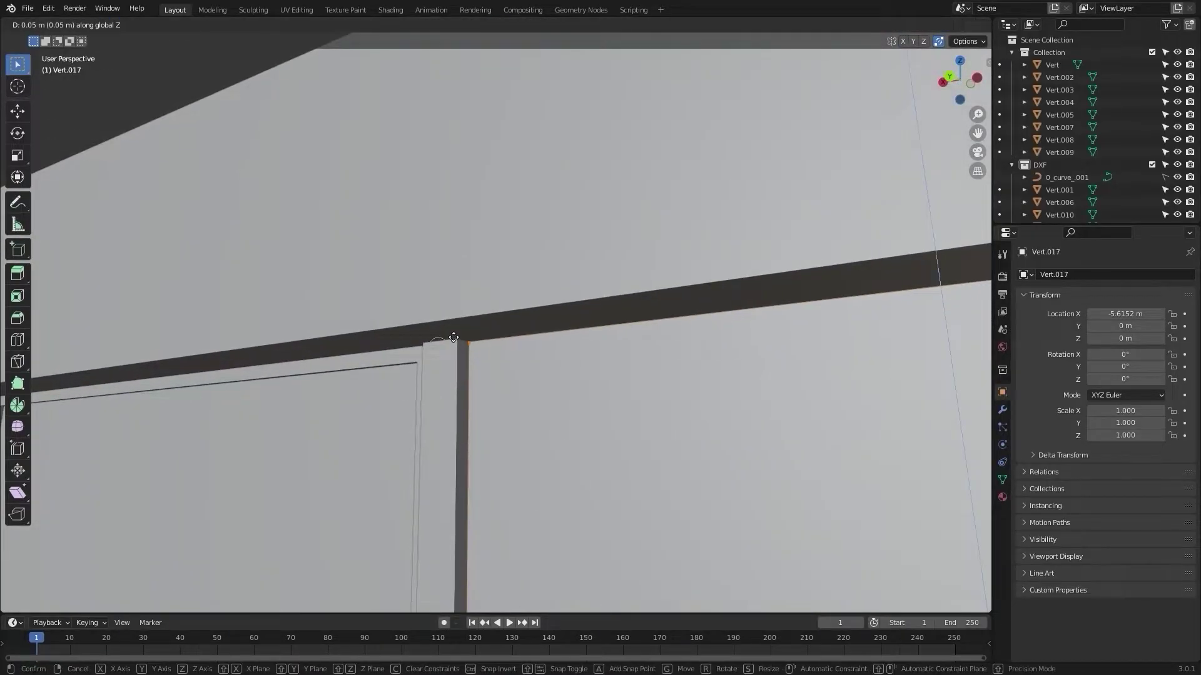
click(454, 338)
Step: Add a centred vertical loop cut to the panel in the last opening
scroll(419, 371, down, 4)
alt+drag(419, 370, 546, 412)
key(Tab)
click(563, 459)
middle_drag(545, 412, 446, 519)
key(Tab)
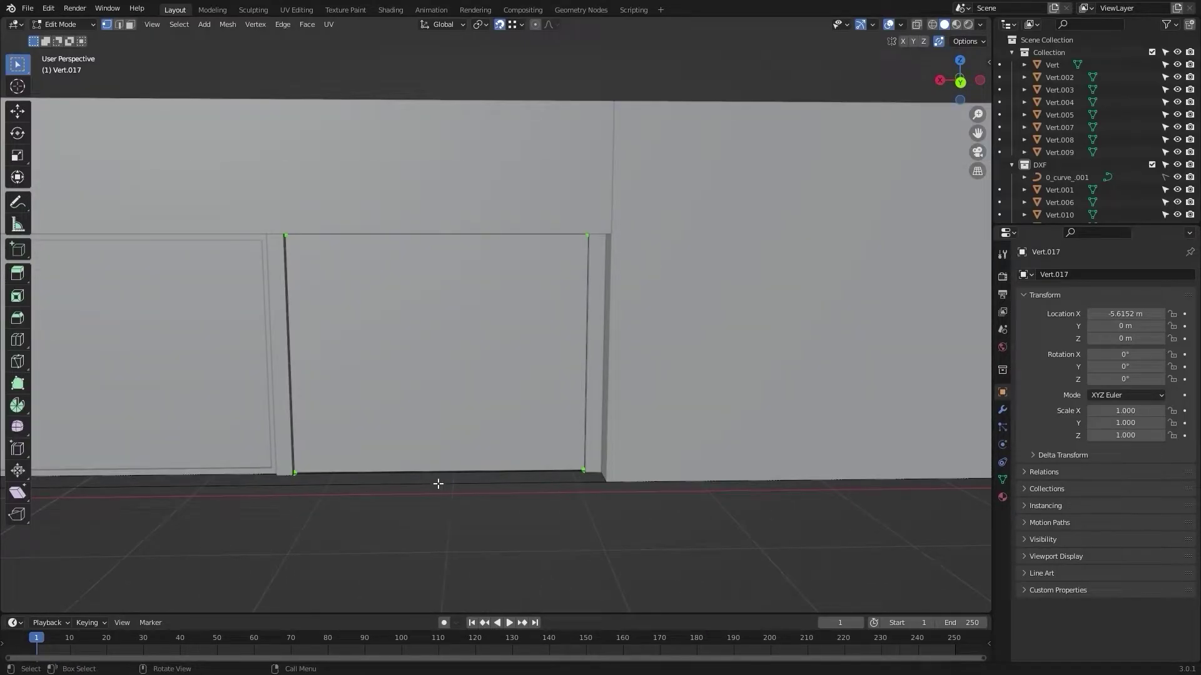
key(ctrl+r)
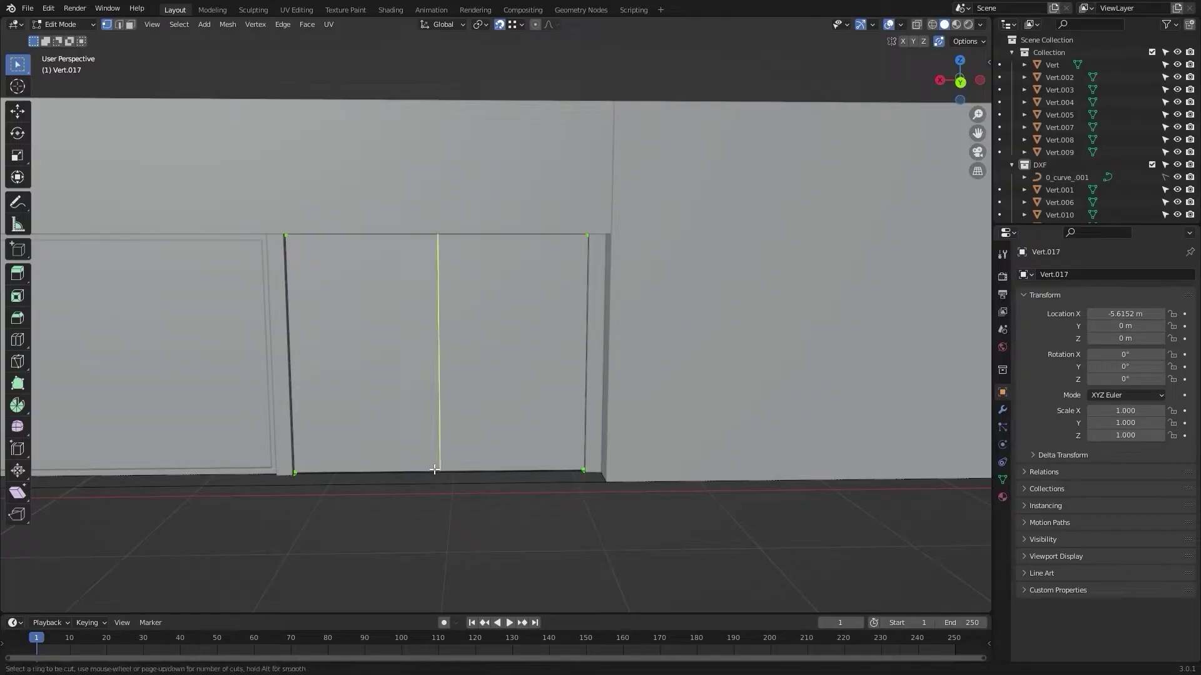
click(435, 469)
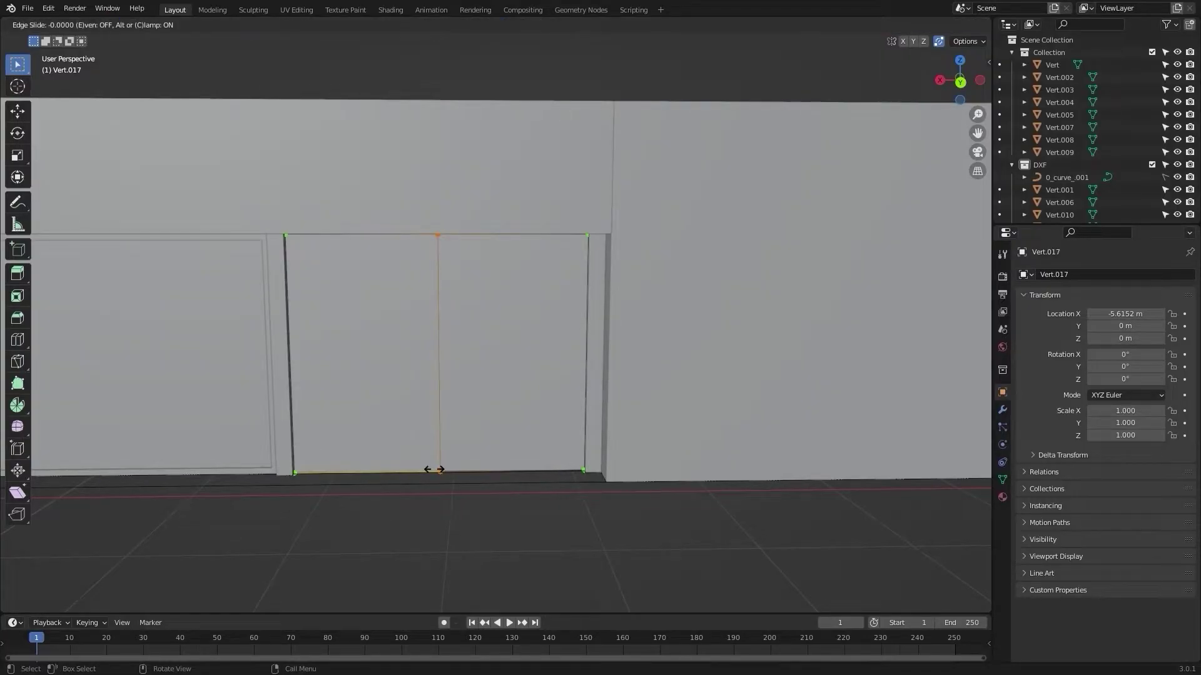
click(434, 469)
middle_drag(434, 470, 518, 514)
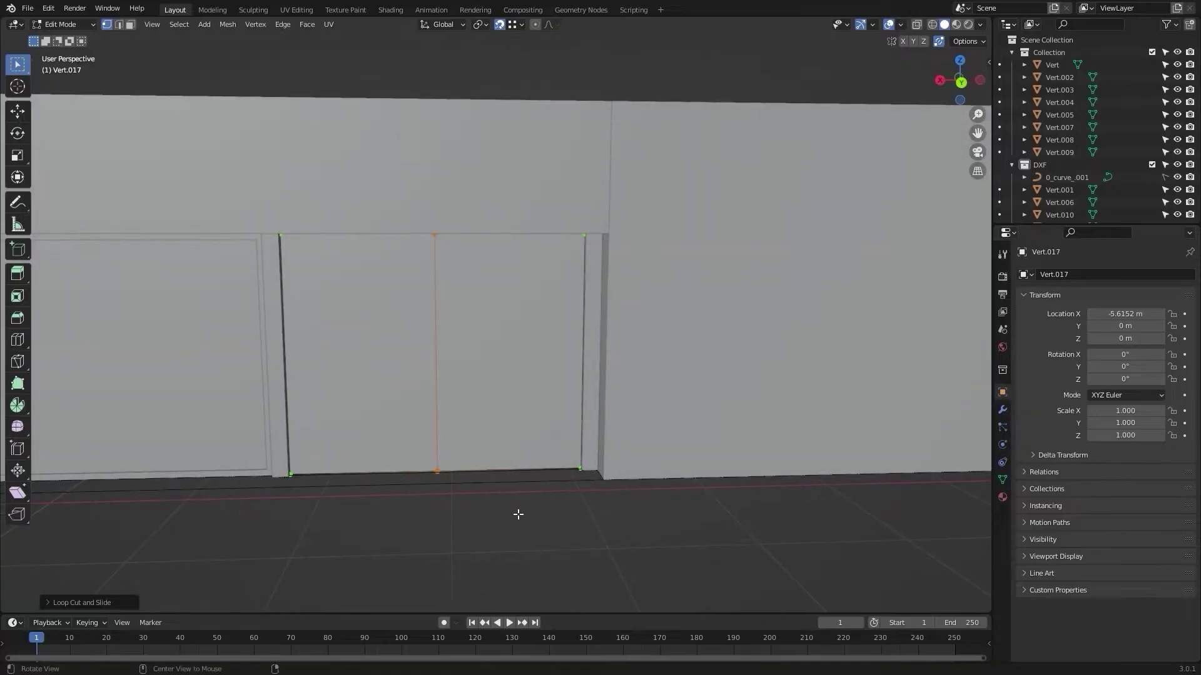
Step: Bevel the panel's centre edge with a width of 0.025 m
key(ctrl+b)
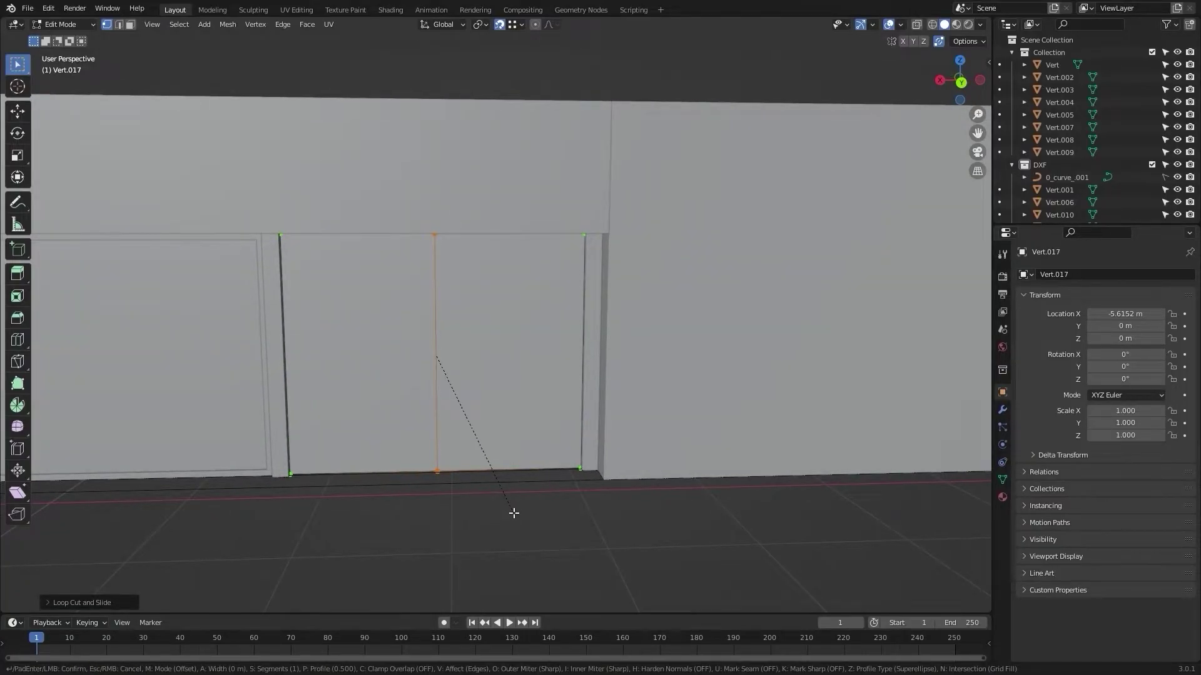
text(0.025)
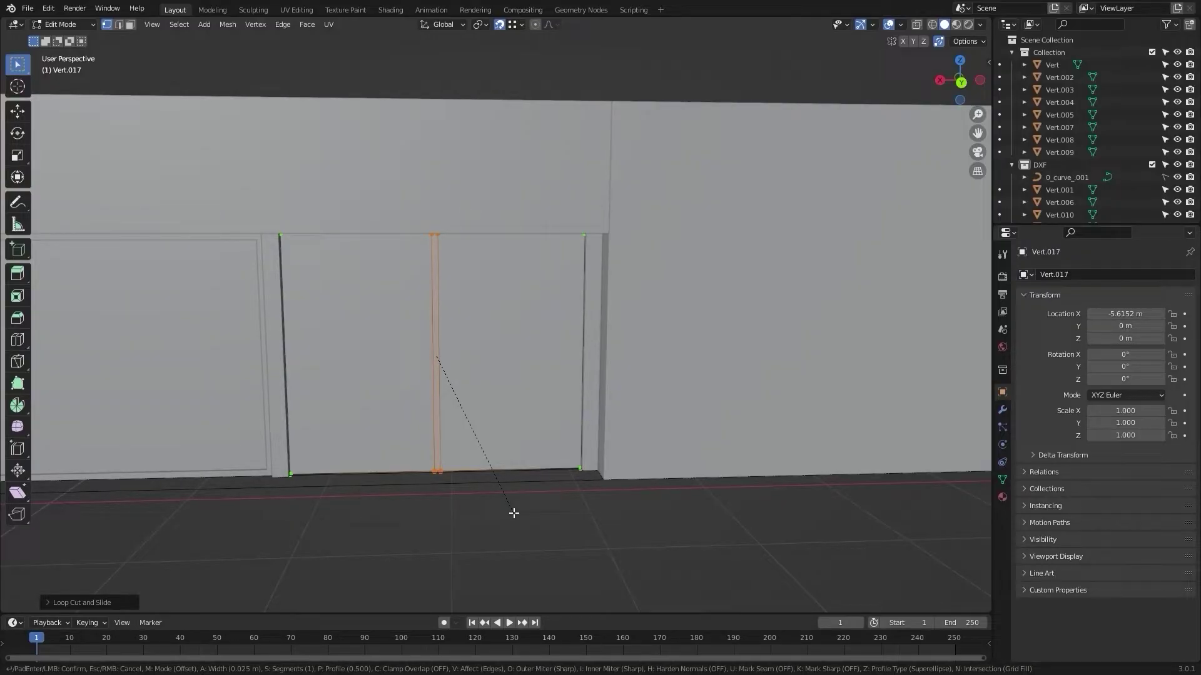
key(Return)
Step: Delete the faces of the narrow centre strip between the two leaves of the panel
key(x)
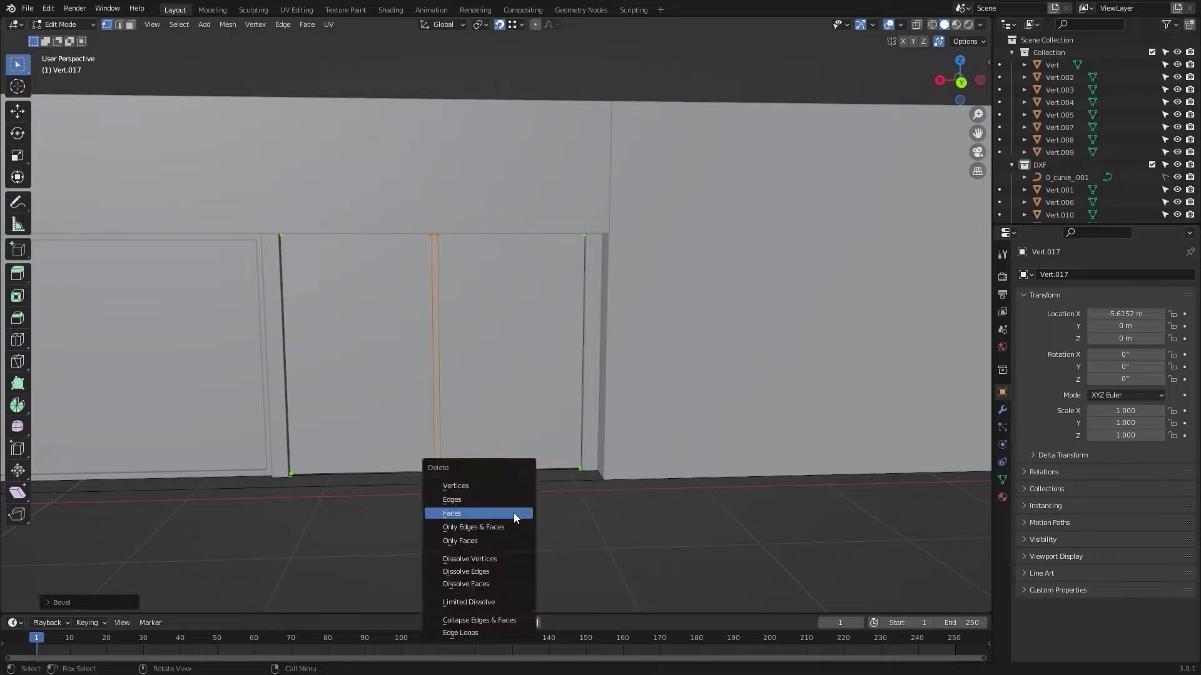
click(514, 516)
middle_drag(514, 513, 501, 384)
middle_drag(425, 367, 472, 394)
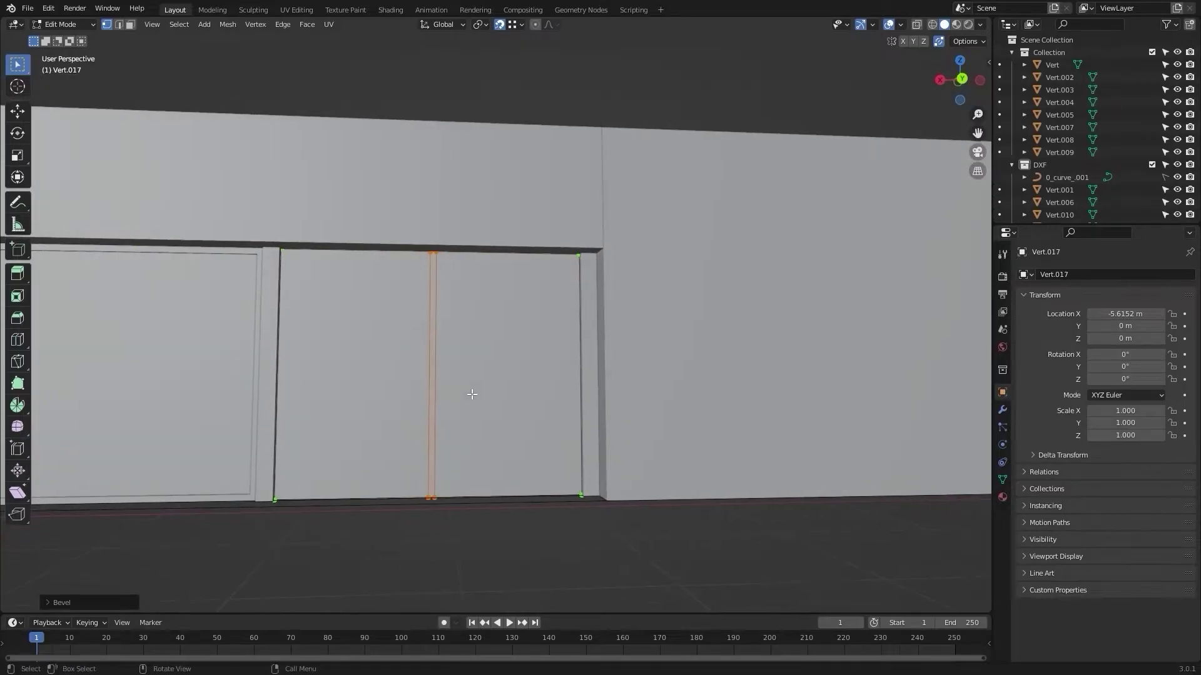
key(x)
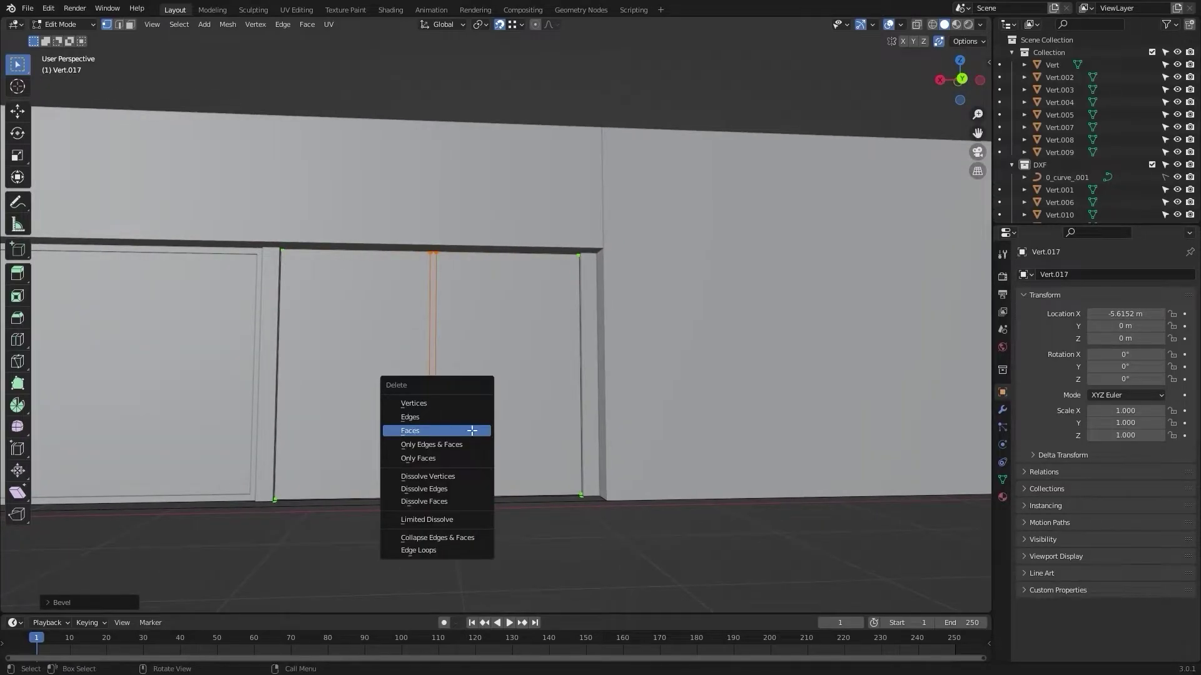
click(472, 430)
middle_drag(472, 430, 489, 467)
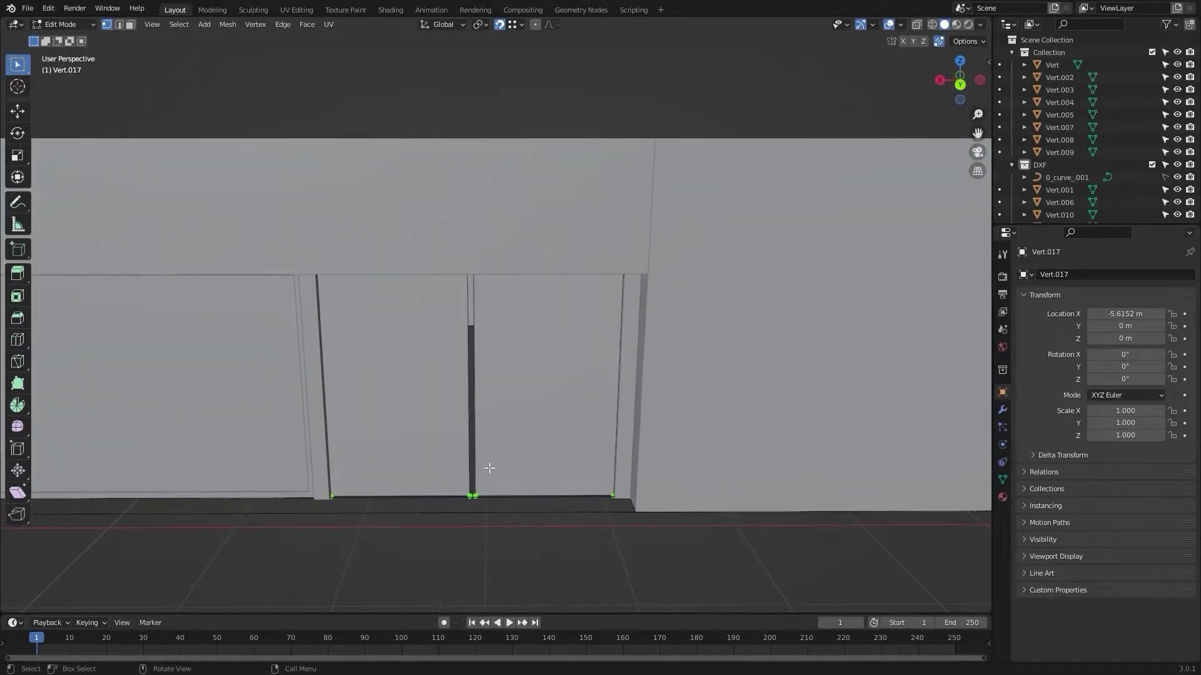
Step: Delete the whole linked geometry of the leaf beside the end wall, keeping the leaf beside the post
scroll(489, 466, up, 4)
scroll(476, 421, down, 3)
middle_drag(502, 400, 515, 401)
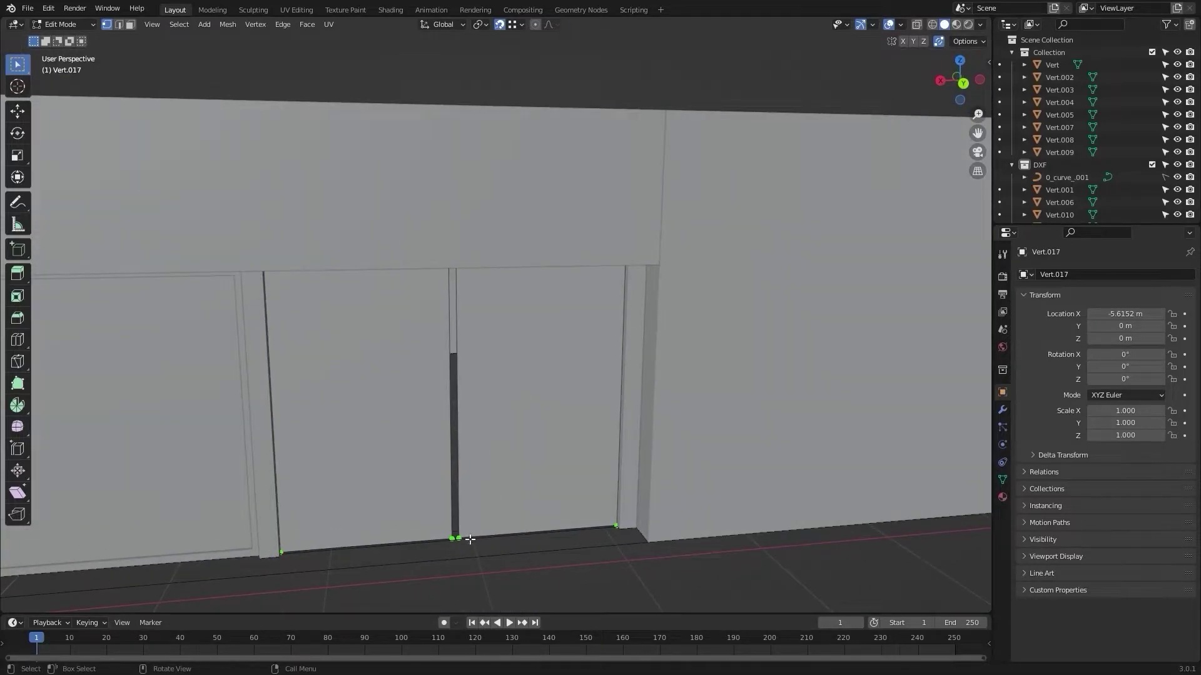
shift+middle_drag(501, 575, 520, 518)
key(ctrl+l)
key(x)
click(520, 518)
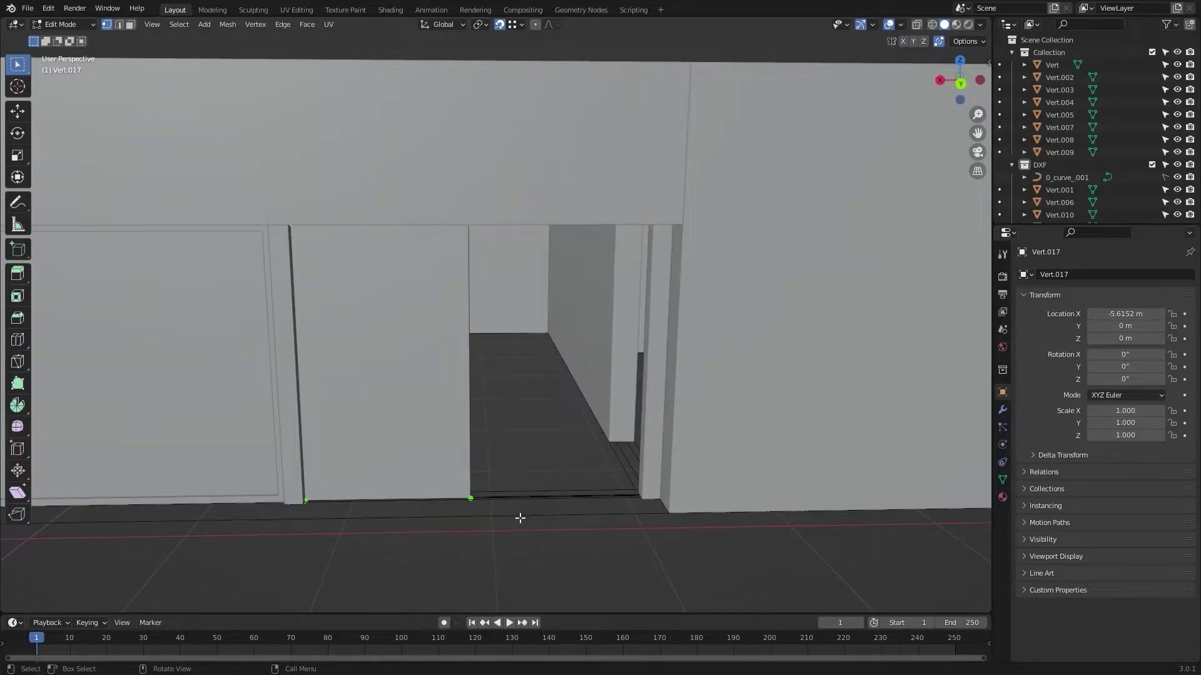
middle_drag(519, 518, 561, 440)
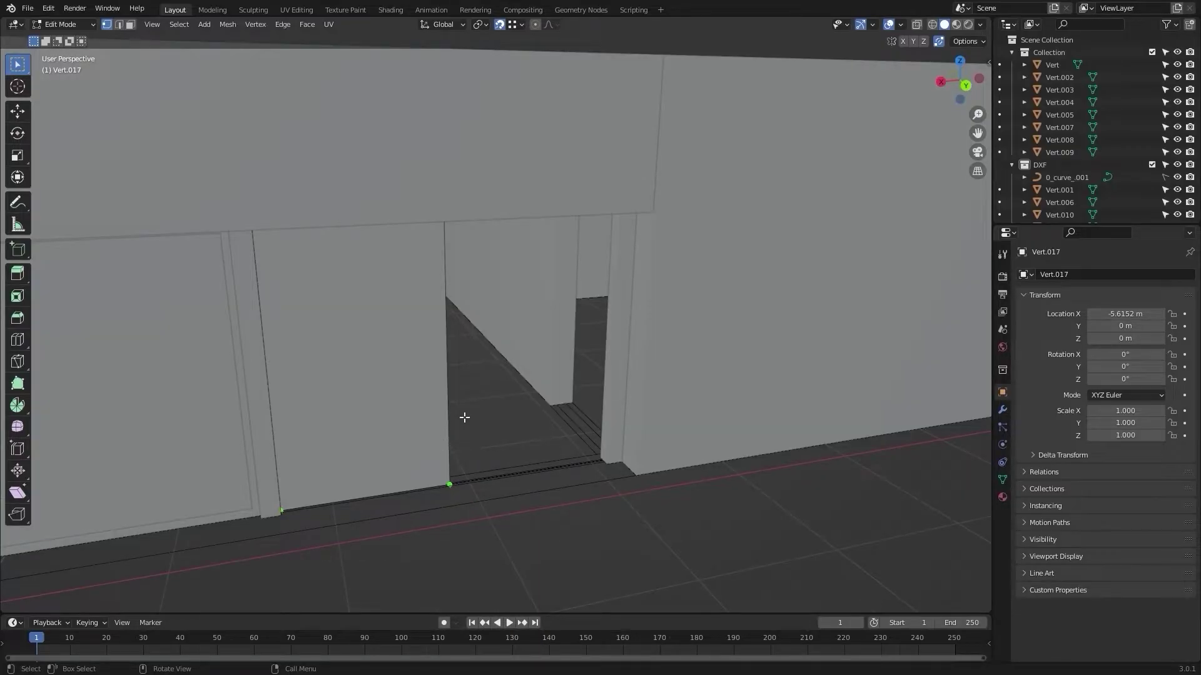
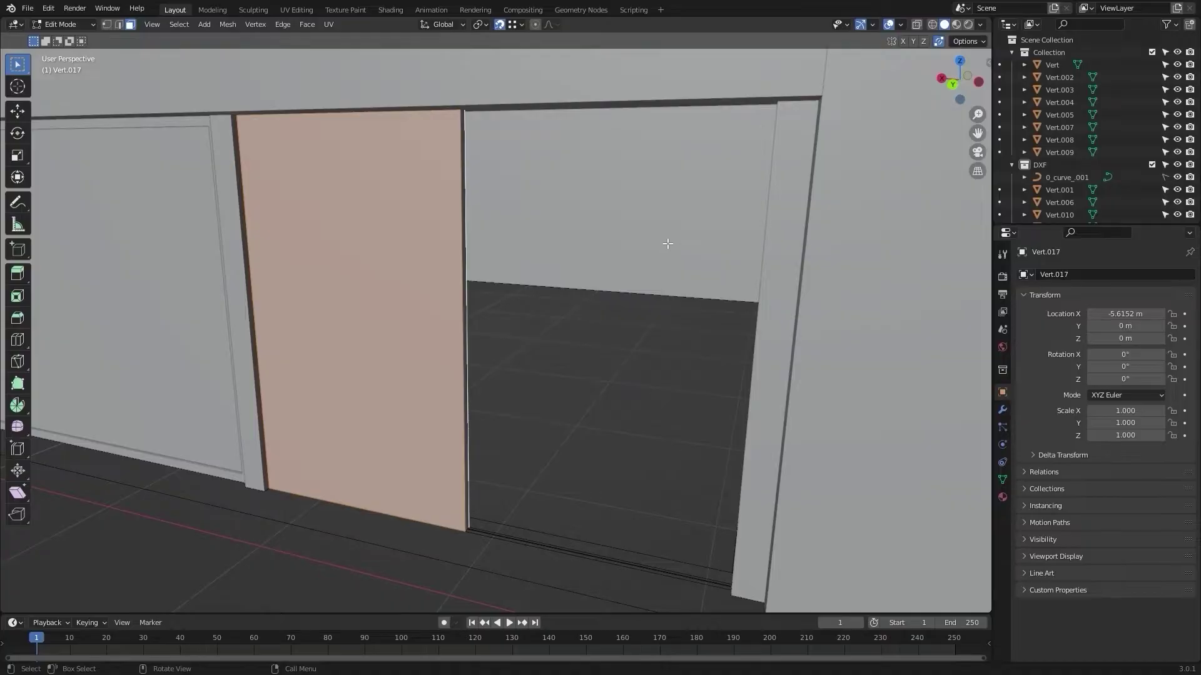
Step: Inset the front and back faces of the remaining leaf by 0.05 m
text(i0.05)
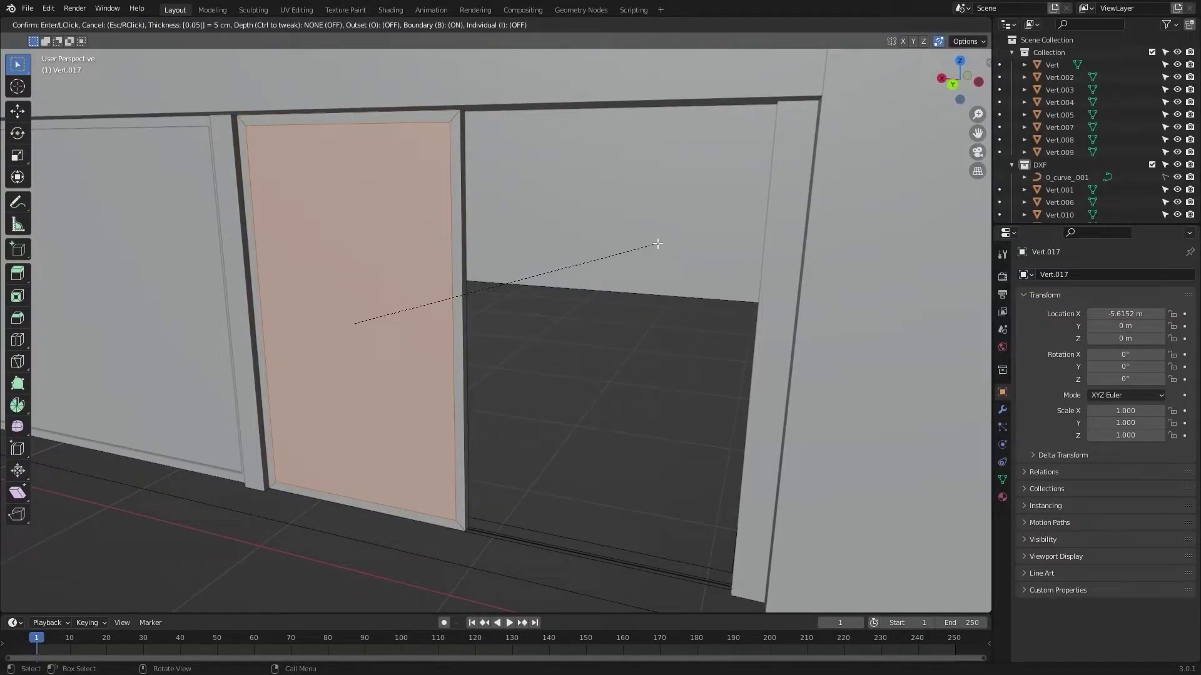
key(Return)
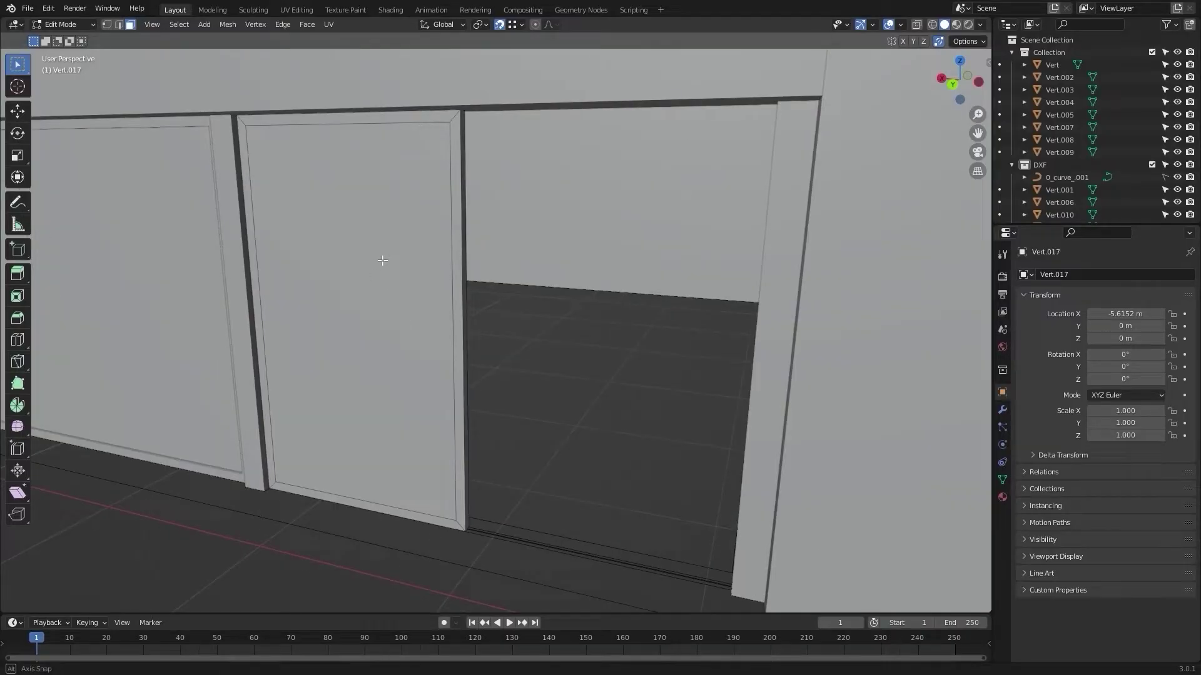
middle_drag(382, 260, 399, 201)
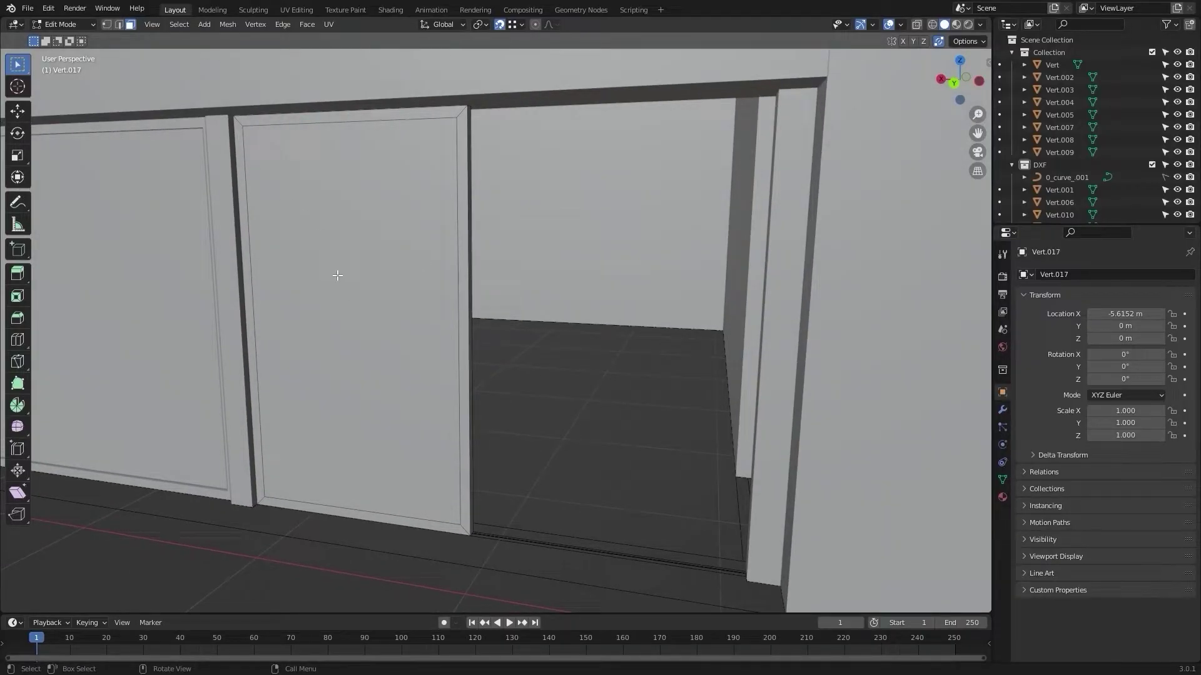
scroll(337, 275, down, 6)
Step: Delete the inset centre faces on both sides of the leaf, leaving an open frame
click(419, 285)
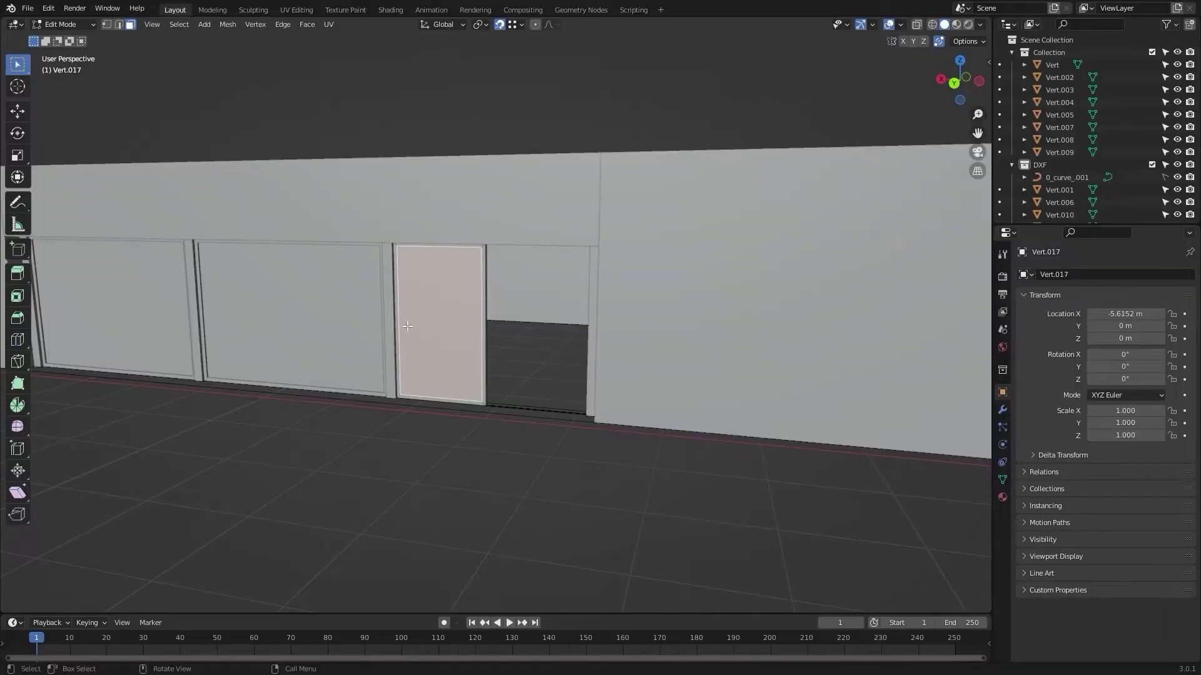
scroll(407, 325, up, 4)
middle_drag(478, 240, 185, 228)
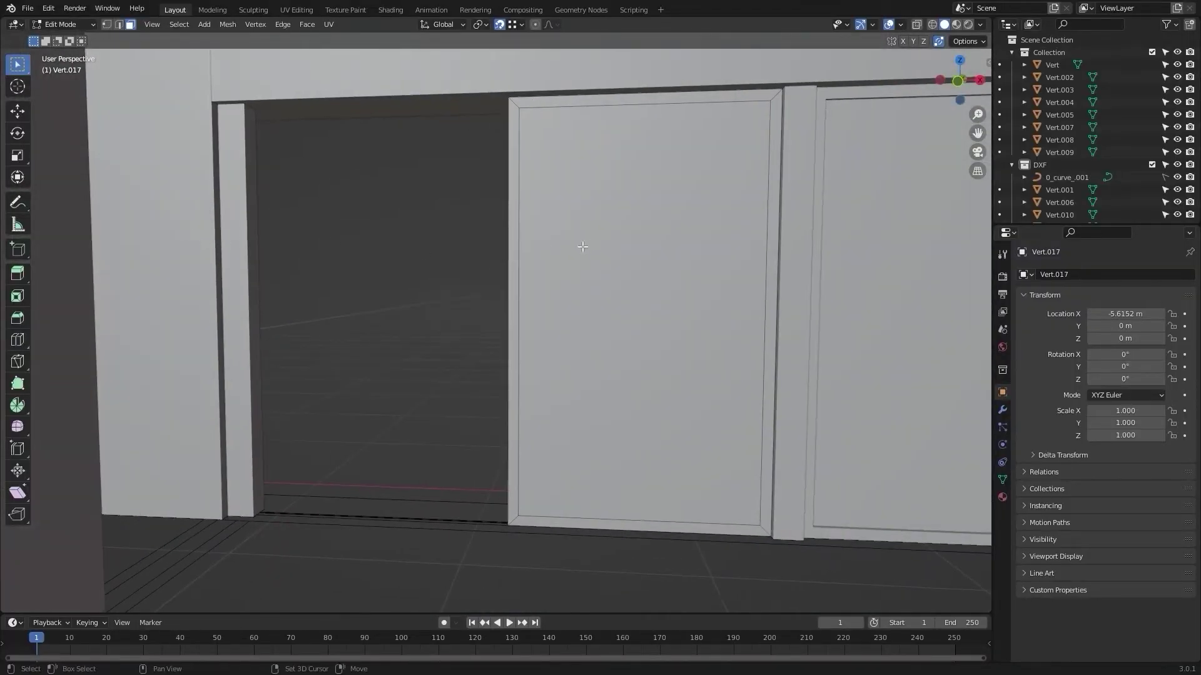
click(582, 247)
middle_drag(300, 244, 541, 290)
key(x)
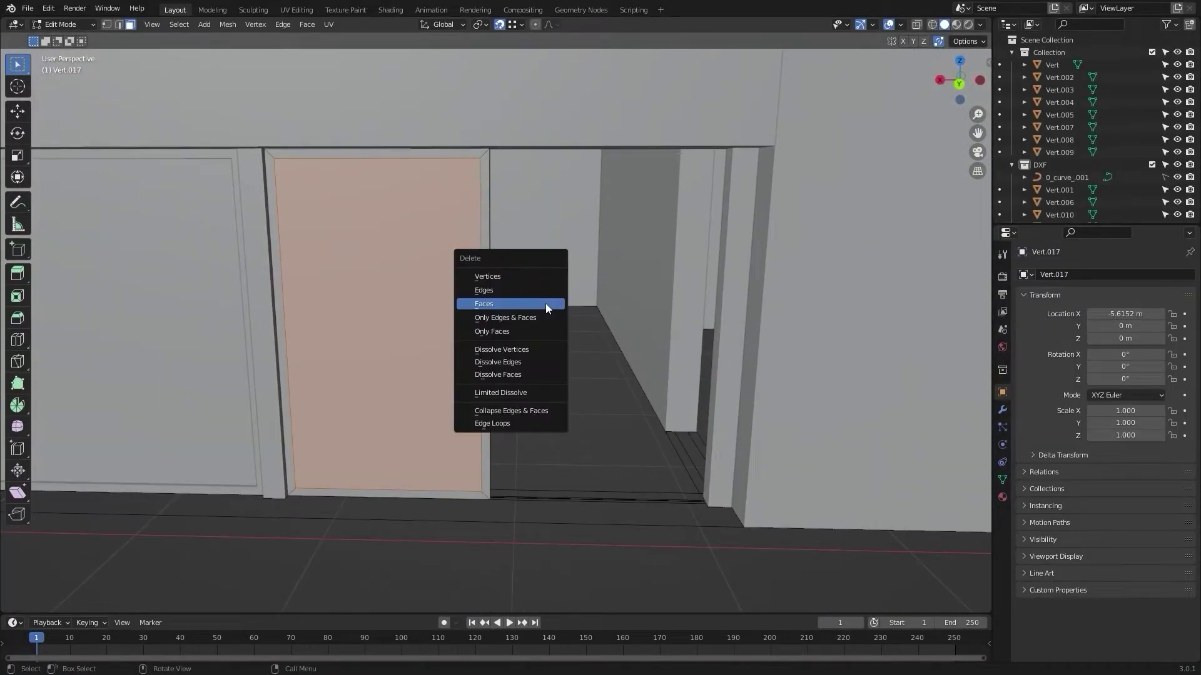
click(545, 302)
Step: Fill the gap between the front and back inner edges of the frame's upright next to the open doorway
middle_drag(448, 291, 461, 265)
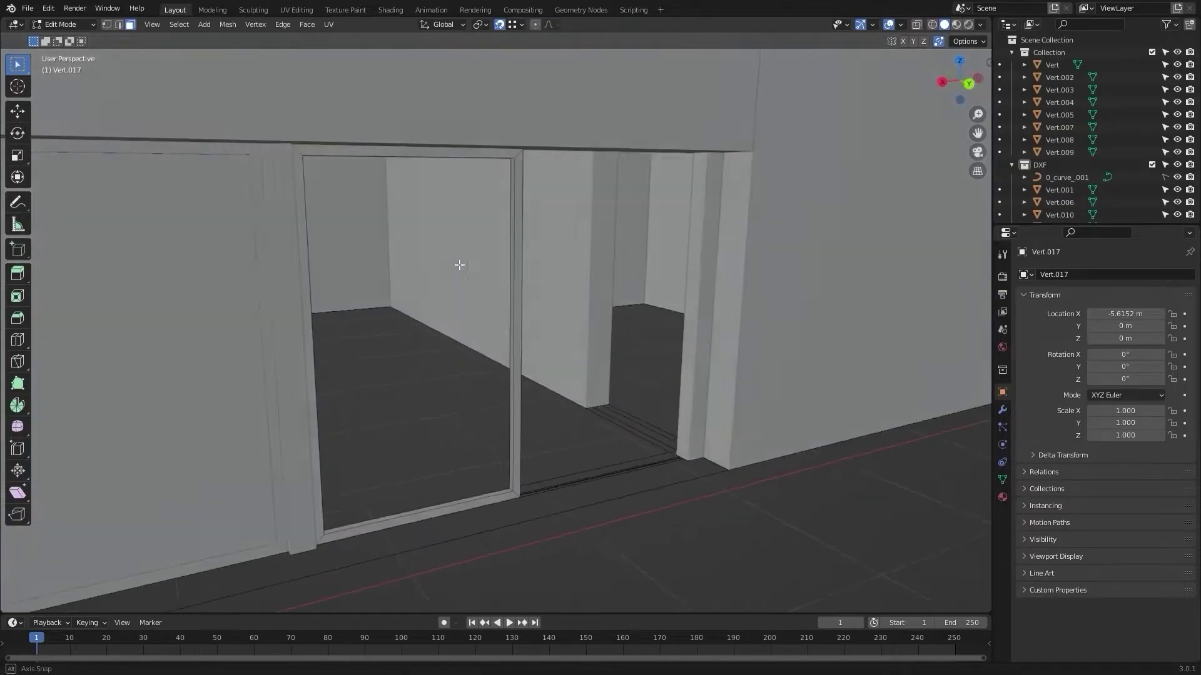
scroll(576, 343, up, 3)
shift+middle_drag(576, 344, 428, 198)
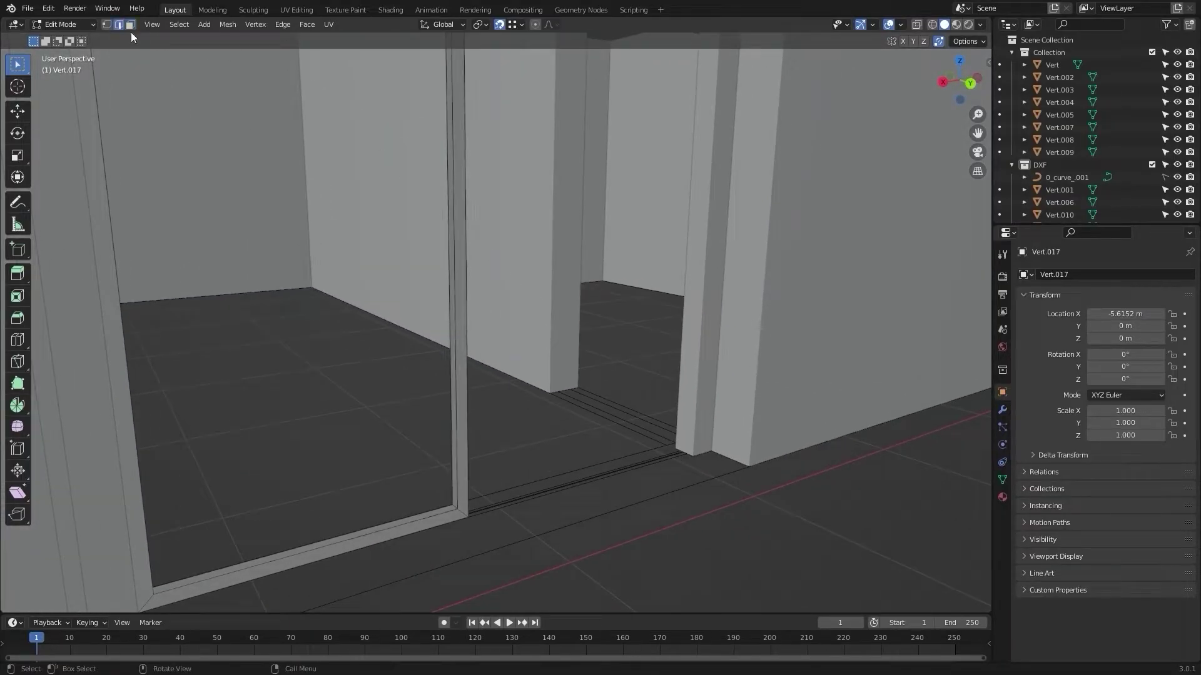
scroll(451, 331, up, 3)
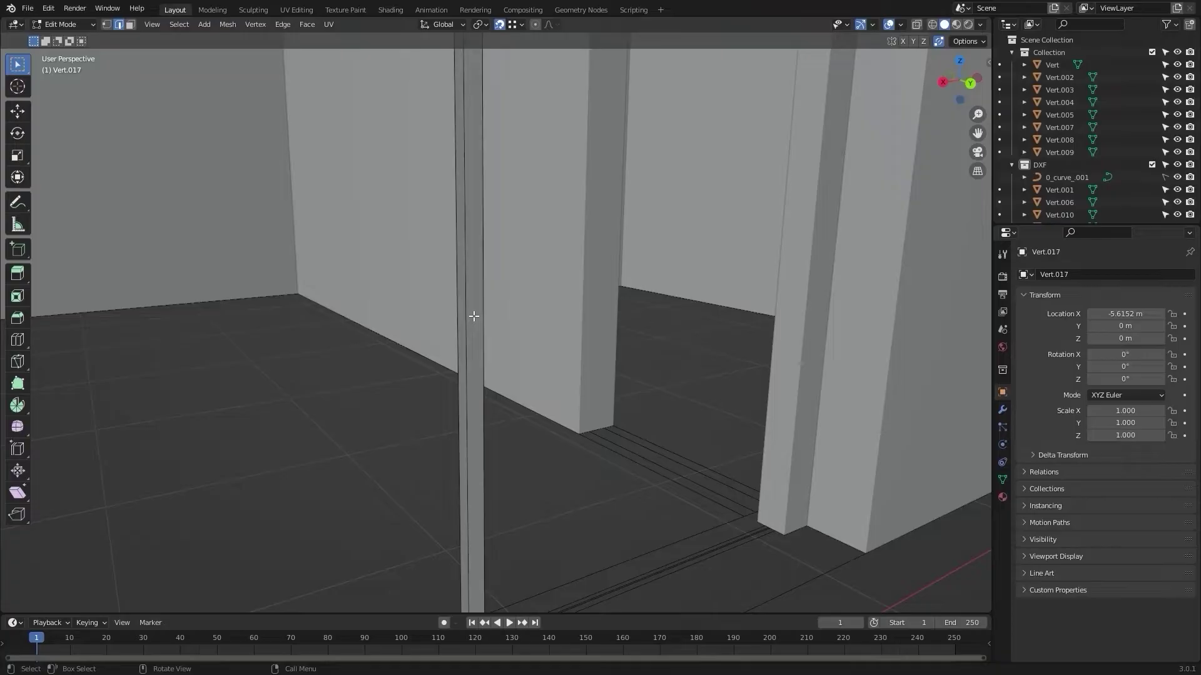
shift+click(454, 317)
scroll(373, 395, down, 6)
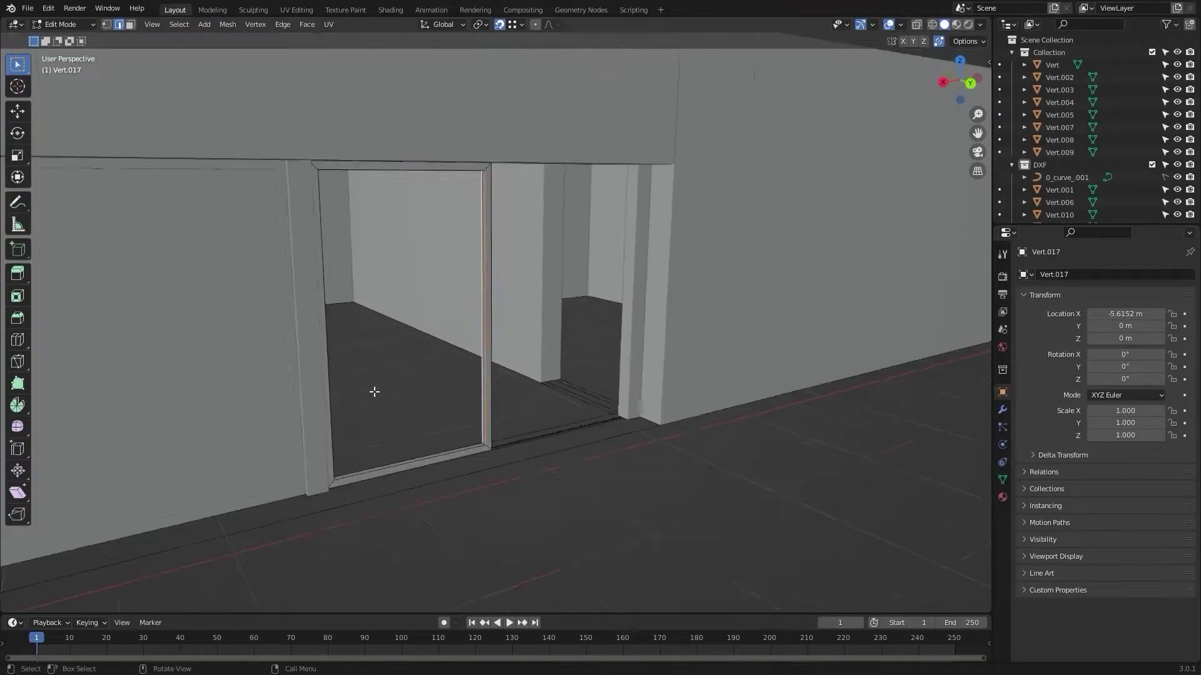
scroll(418, 391, up, 8)
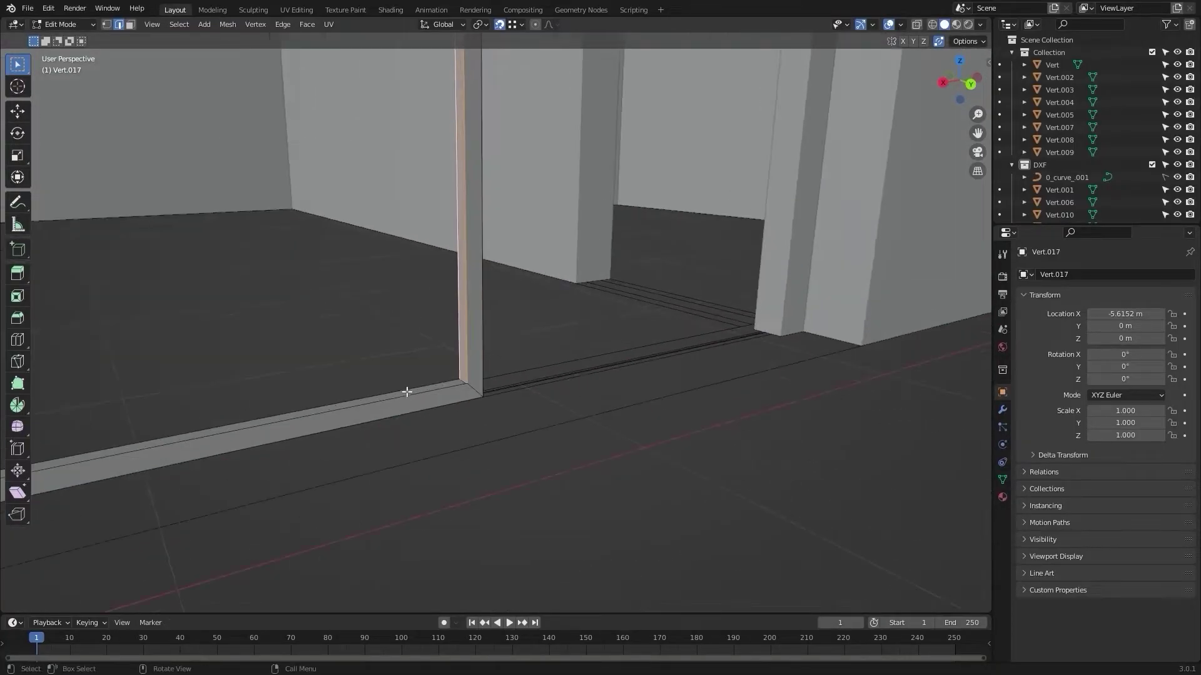
Step: Fill the gap between the front and back inner edges of the frame's bottom rail
middle_drag(469, 391, 402, 351)
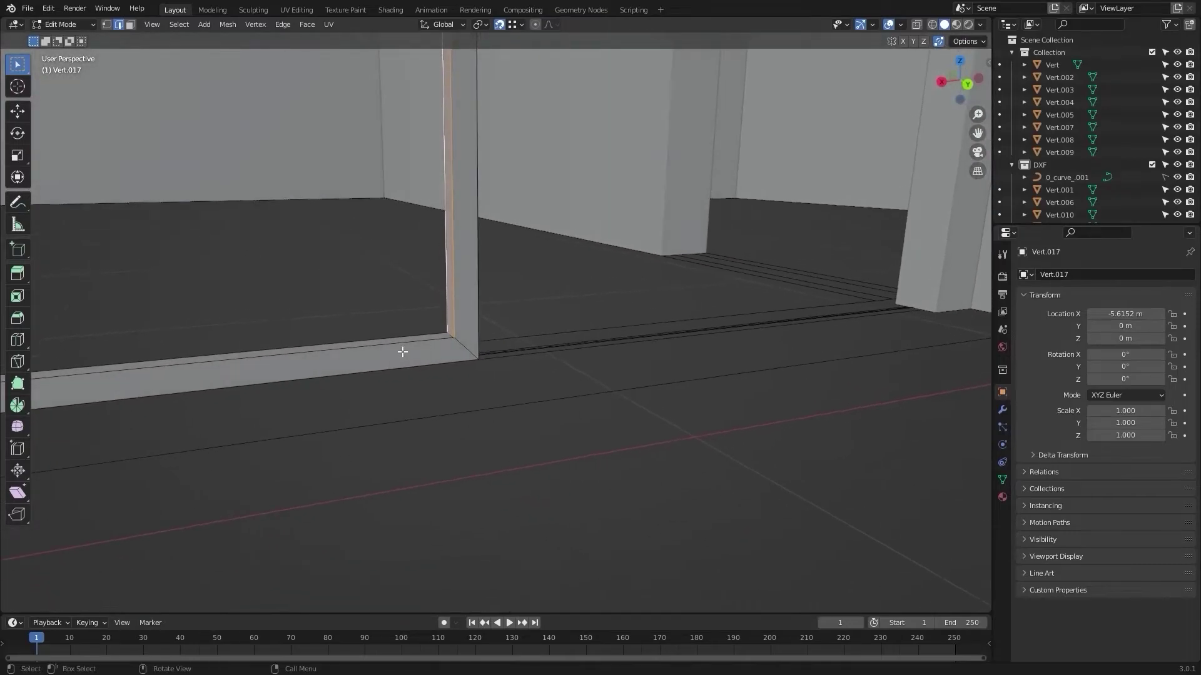
click(377, 344)
middle_drag(268, 321, 331, 340)
shift+click(384, 351)
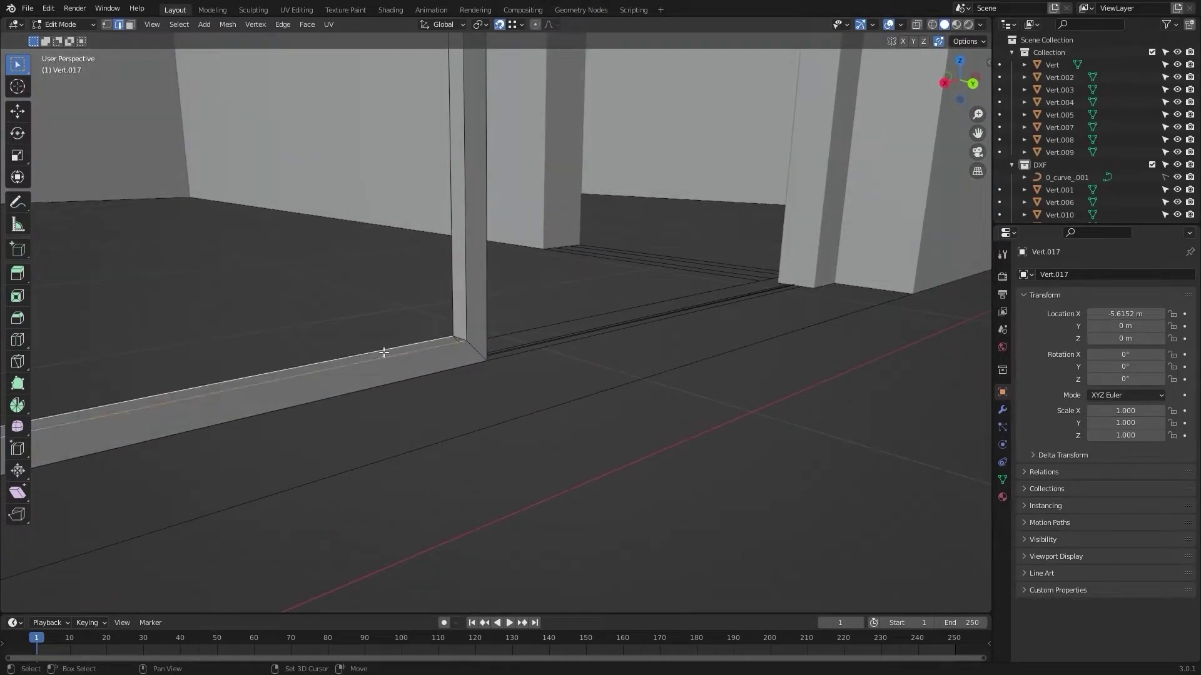
key(f)
Step: Isolate the frame in local view and fill the gap between the inner edges of the post-side upright
scroll(329, 281, down, 3)
shift+middle_drag(330, 273, 306, 234)
key(KP_Divide)
click(314, 217)
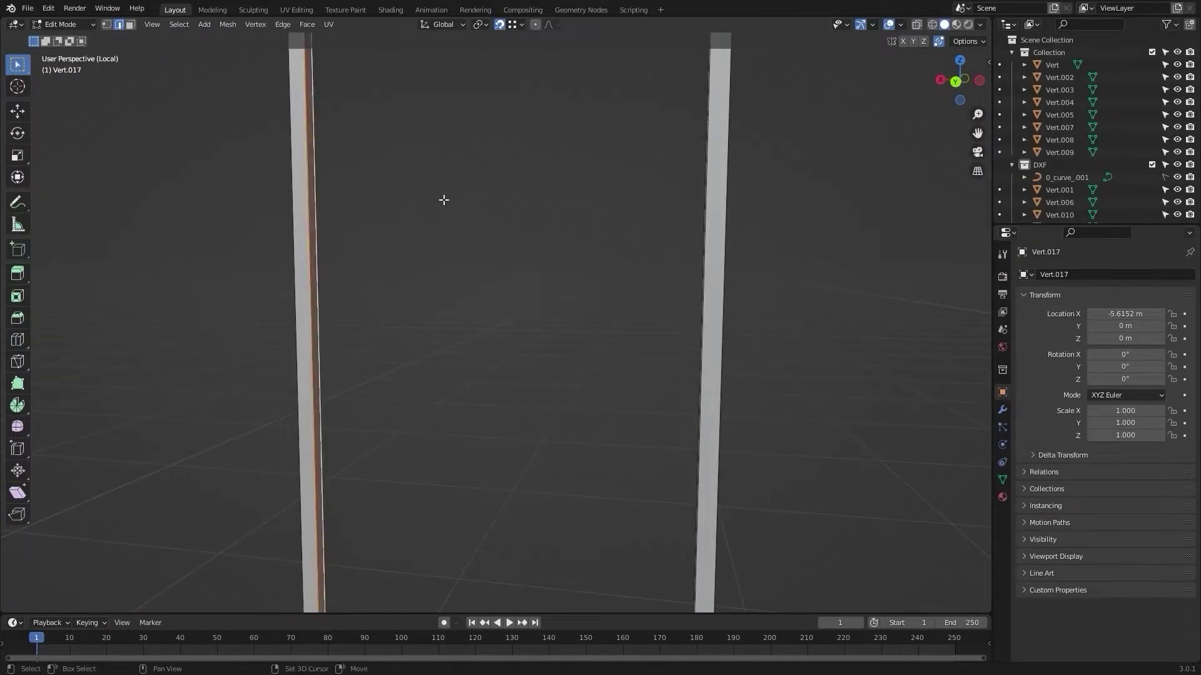
scroll(351, 426, down, 5)
middle_drag(351, 426, 370, 258)
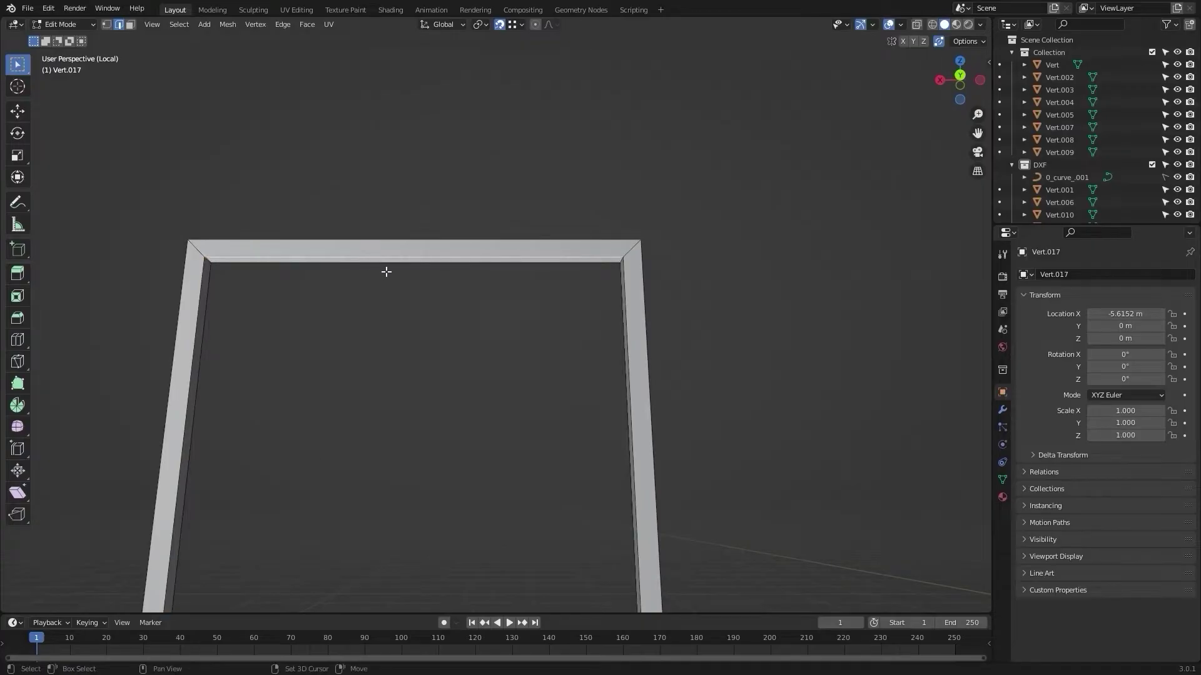
Step: Fill the gap between the inner edges of the frame's top rail and leave local view
click(389, 266)
scroll(392, 312, down, 5)
middle_drag(394, 351, 431, 396)
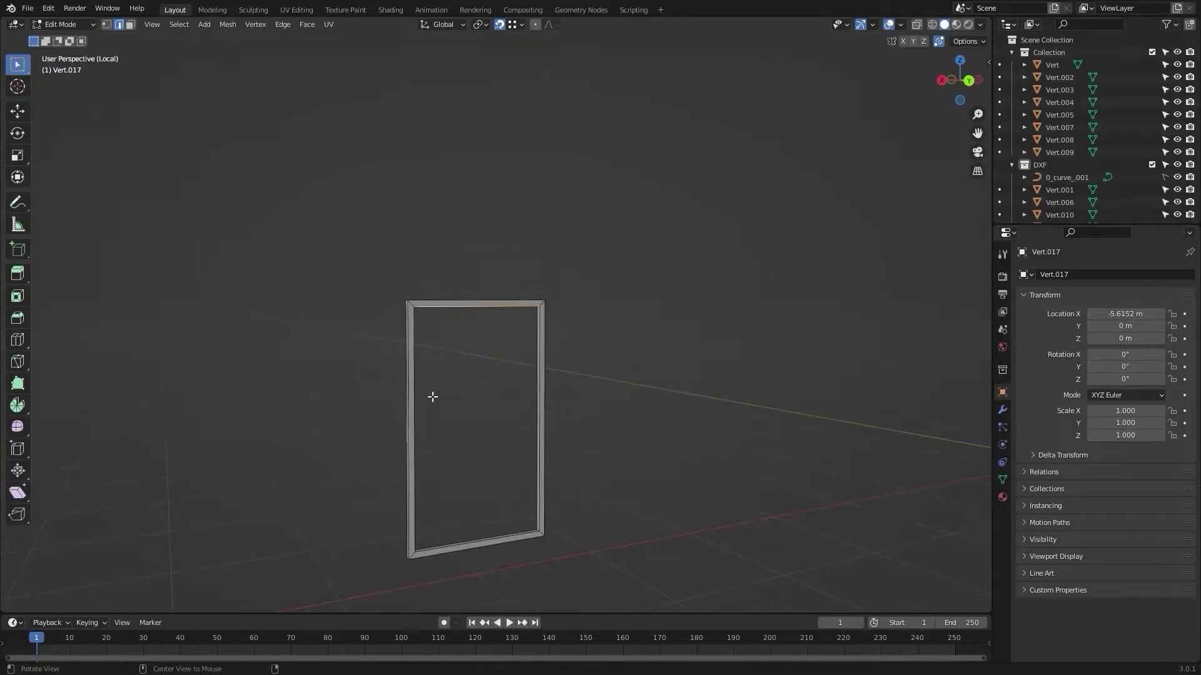
key(KP_Divide)
Step: Turn off snapping and add a centred loop cut around the inner faces of the frame
shift+middle_drag(549, 415, 507, 477)
scroll(506, 477, up, 4)
shift+middle_drag(550, 386, 480, 114)
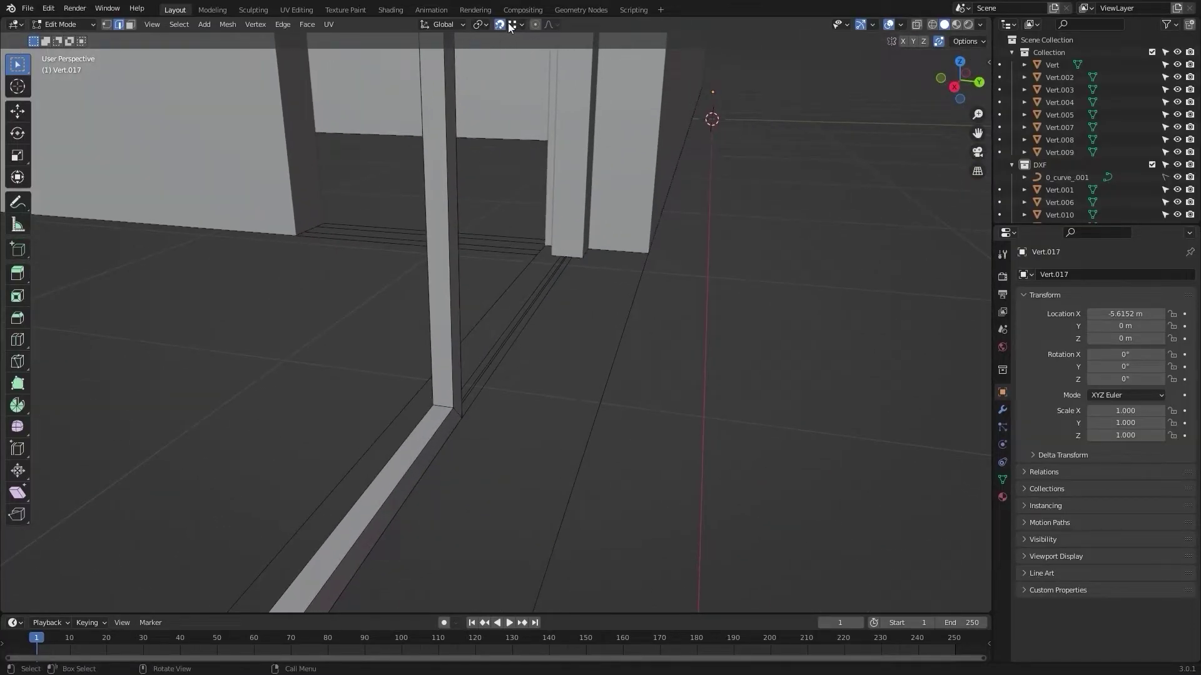
click(499, 25)
middle_drag(469, 432, 468, 411)
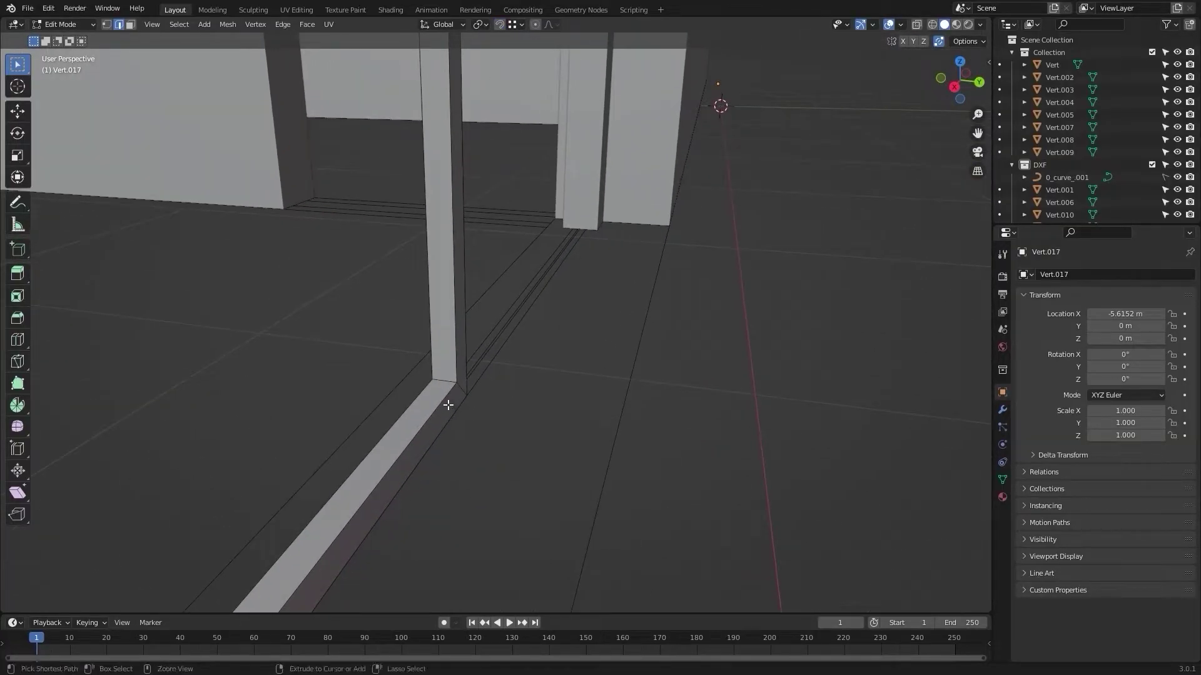
key(ctrl+r)
click(443, 381)
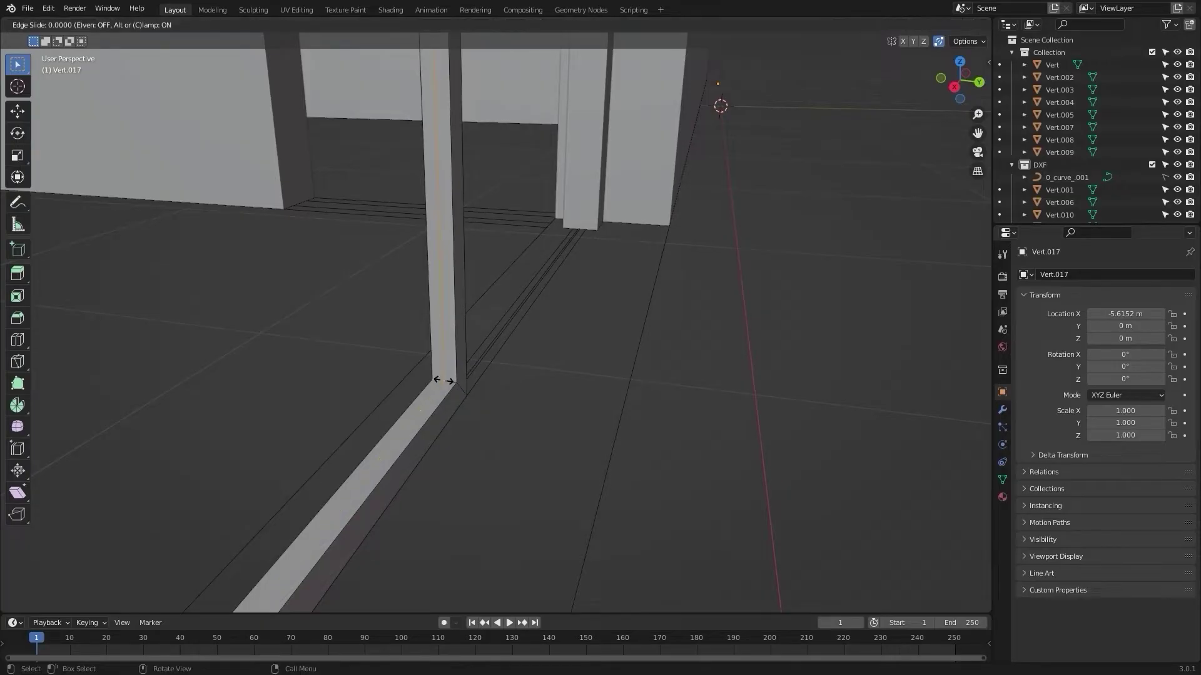
click(444, 380)
Step: Separate the selected centre loop from the frame into its own object and return to Object Mode
key(p)
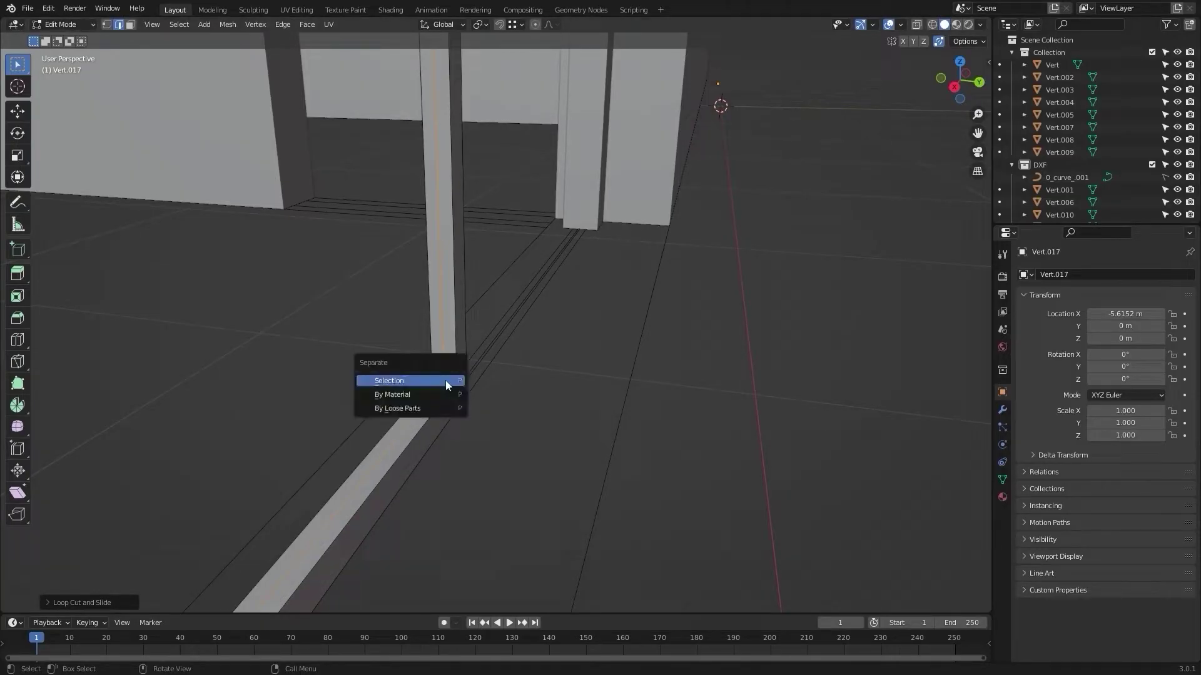
click(445, 380)
key(z)
click(536, 381)
key(Tab)
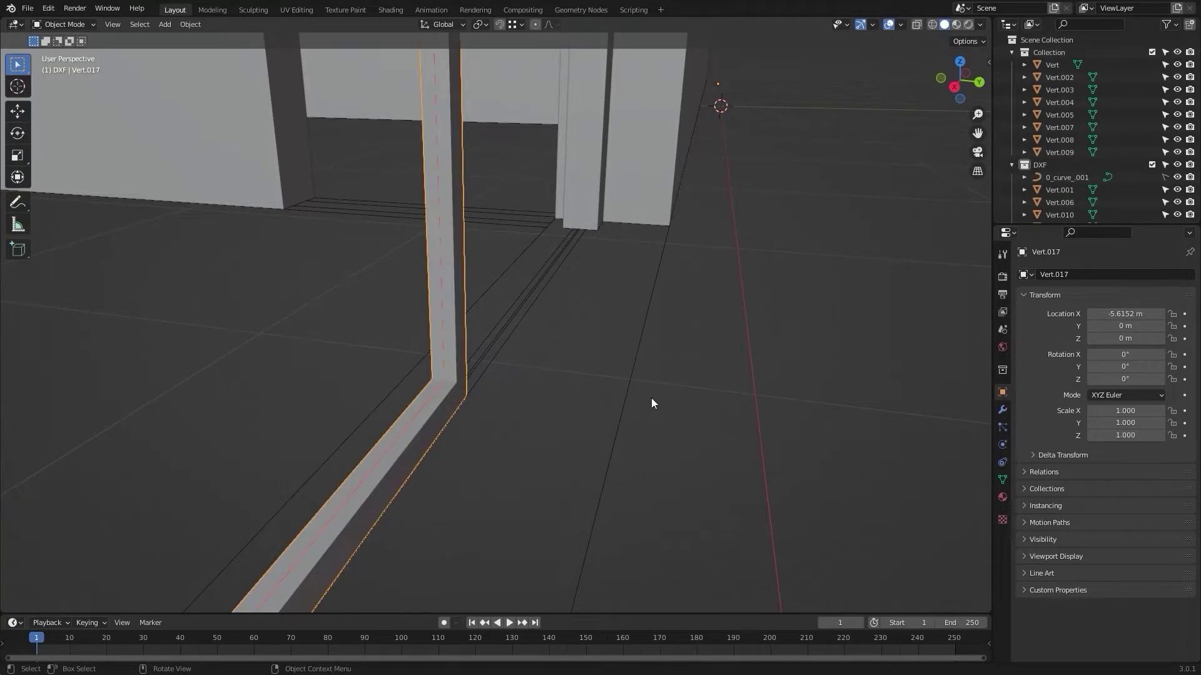
Step: Fill the separated edge loop with a single face as the leaf's glass pane, and return to Object Mode
click(500, 387)
click(440, 383)
click(440, 383)
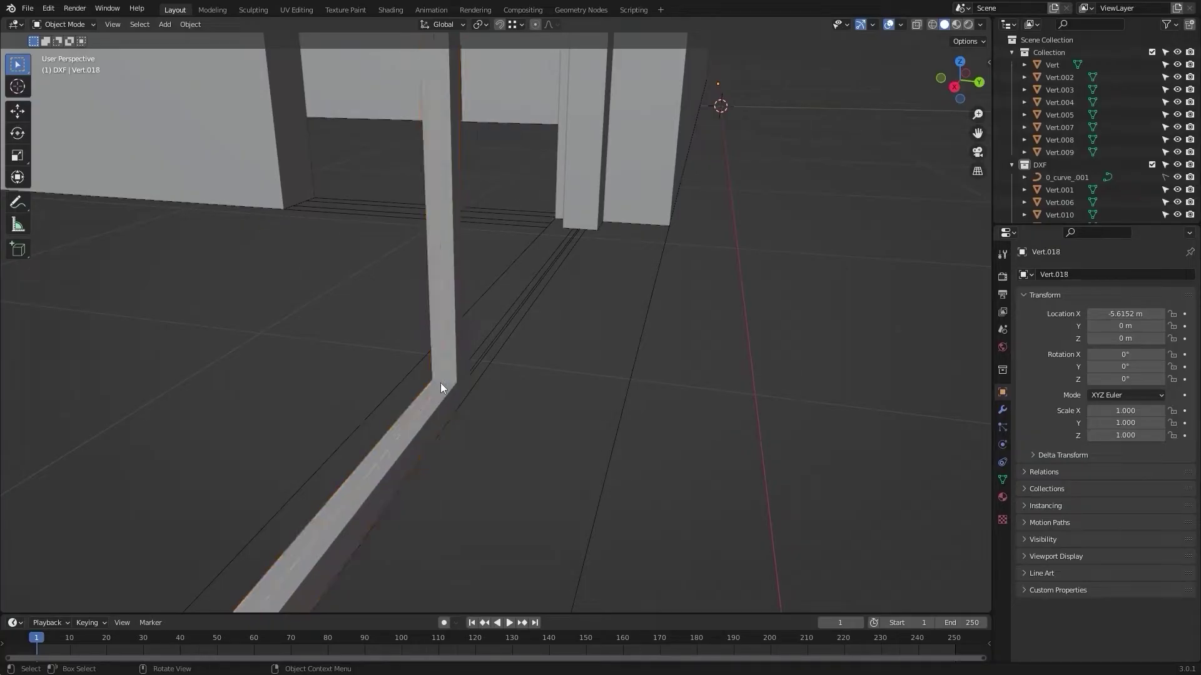
middle_drag(456, 384, 531, 361)
key(Tab)
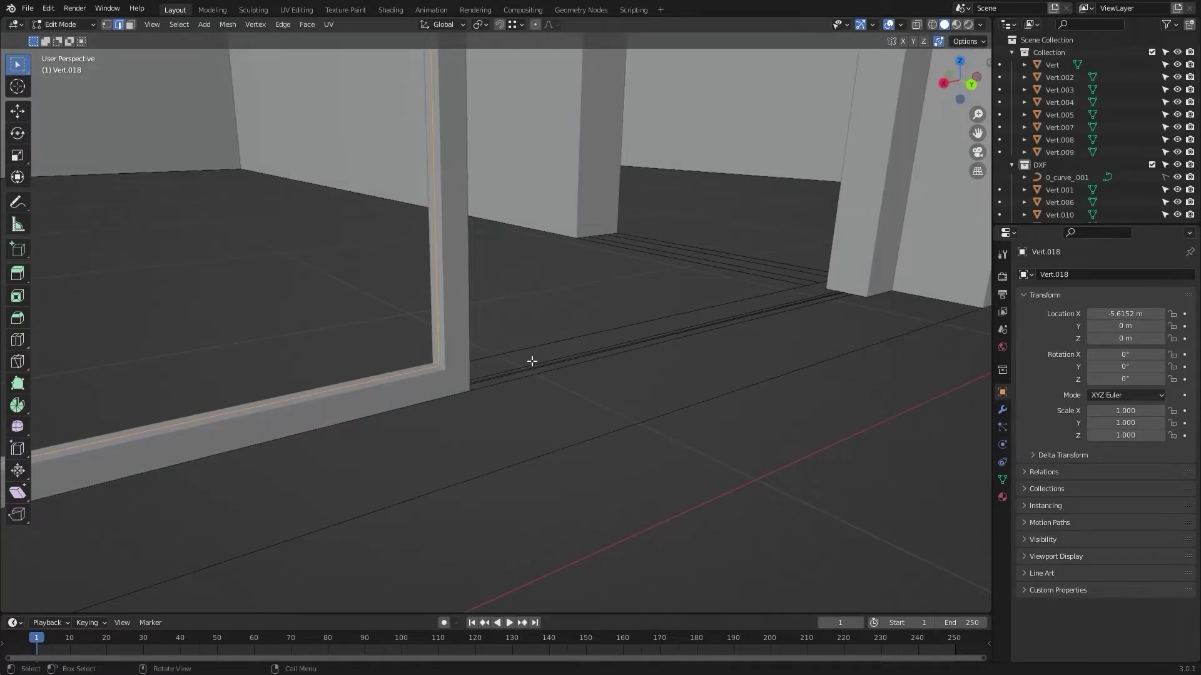
key(f)
scroll(532, 361, down, 2)
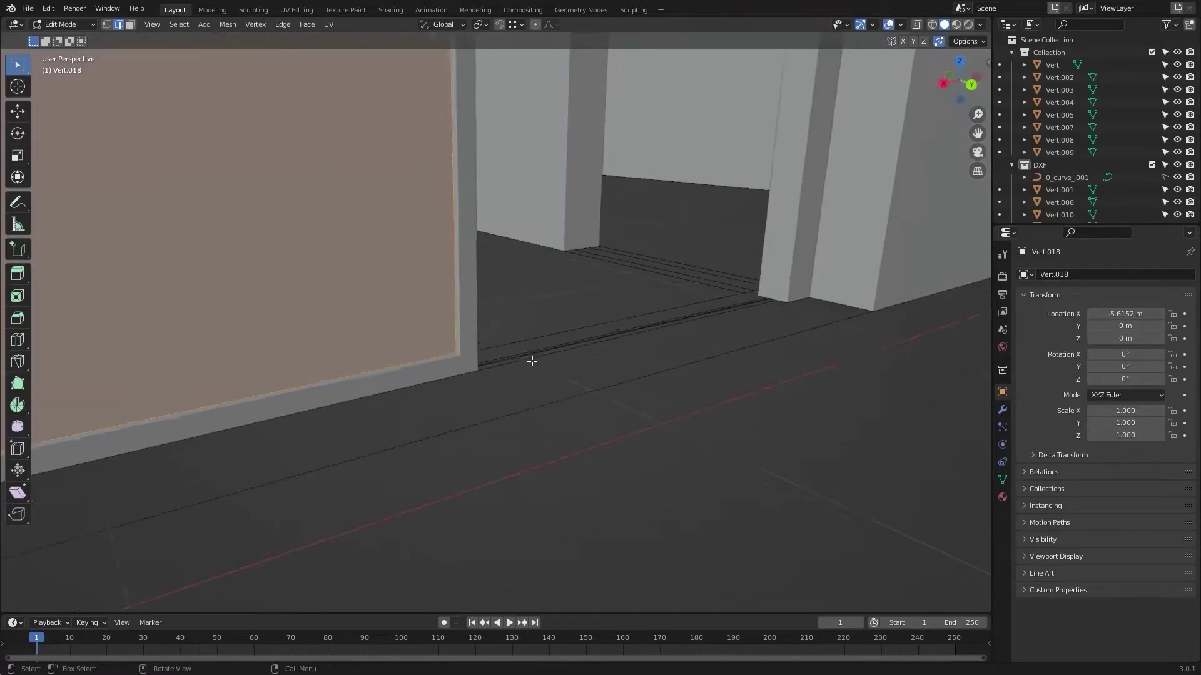
key(alt+a)
scroll(585, 418, down, 5)
key(Tab)
Step: Duplicate the door leaf's frame together with its glass pane about 1.1 m along negative X into the open half of the doorway
scroll(566, 397, up, 3)
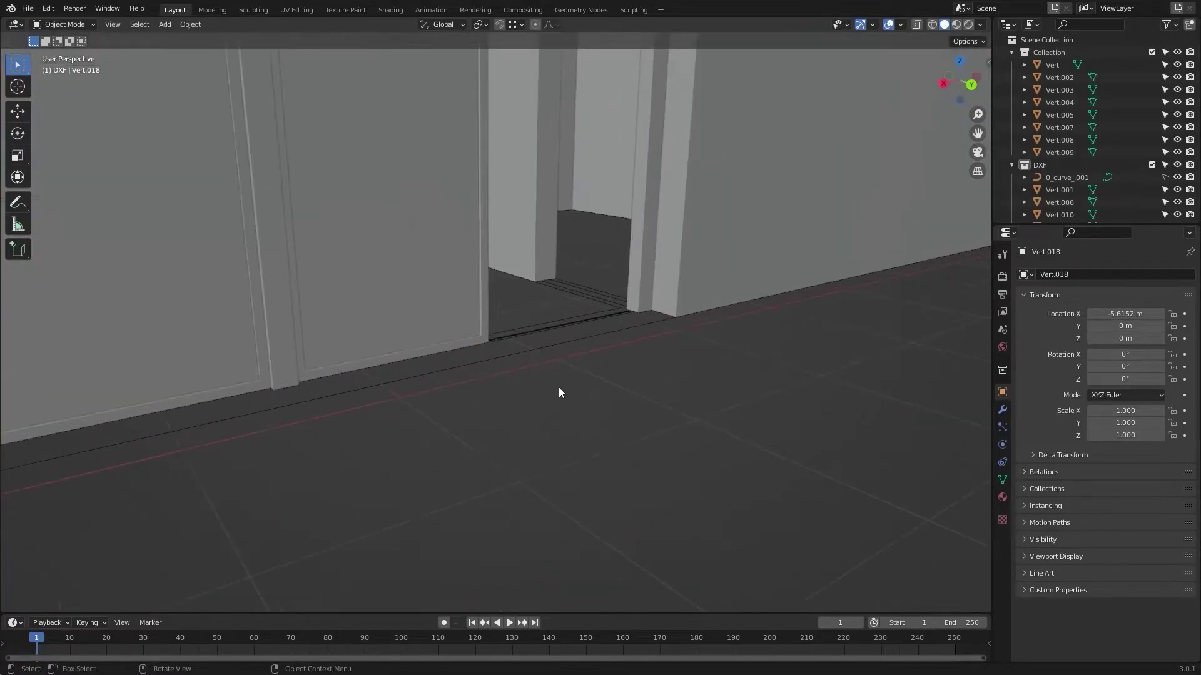
middle_drag(548, 426, 415, 372)
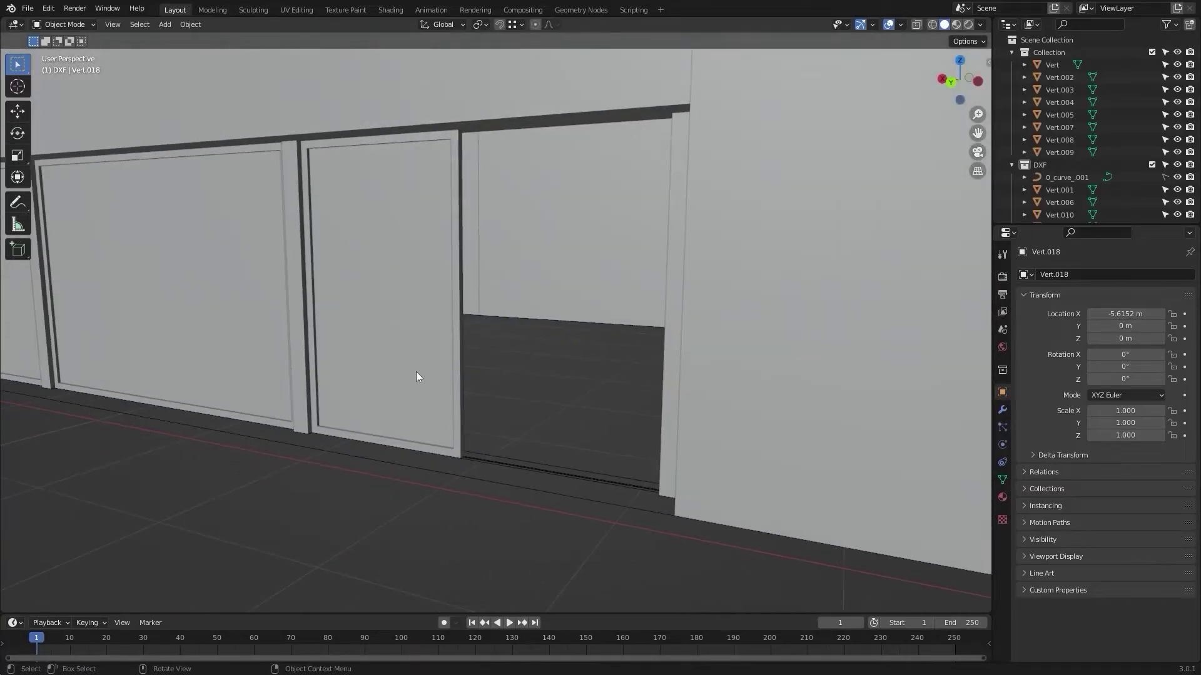
click(373, 404)
scroll(474, 407, up, 2)
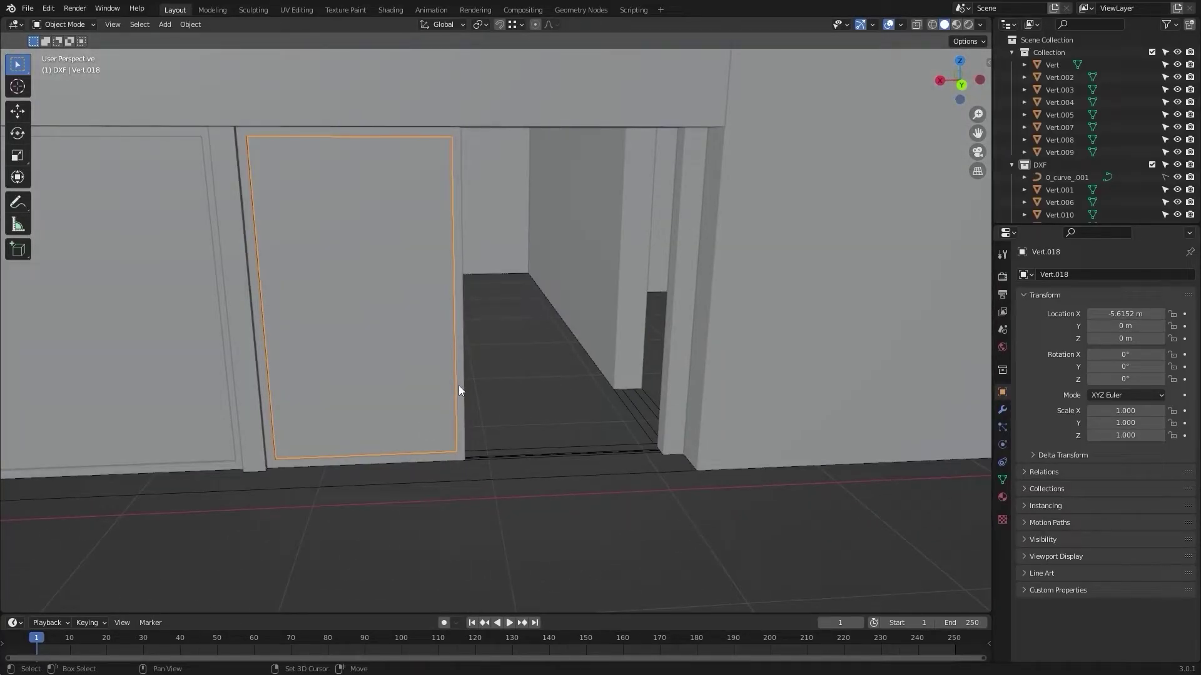
shift+click(459, 386)
scroll(541, 535, up, 3)
shift+middle_drag(541, 535, 437, 476)
key(shift+d)
key(x)
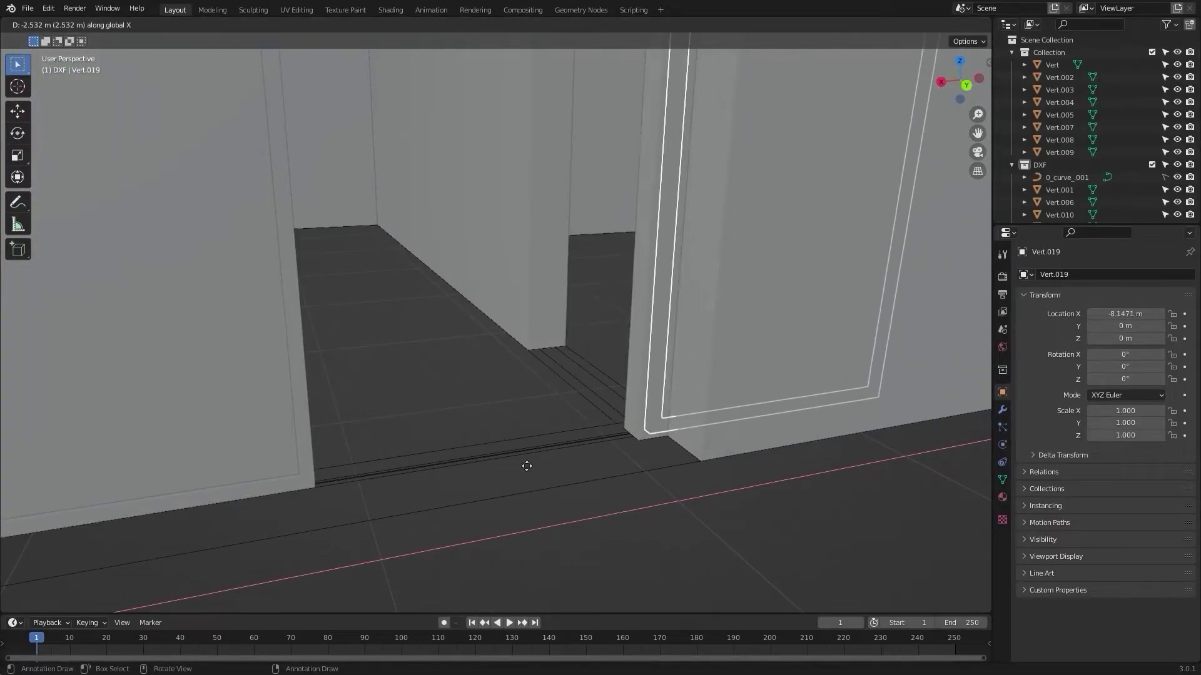
click(473, 470)
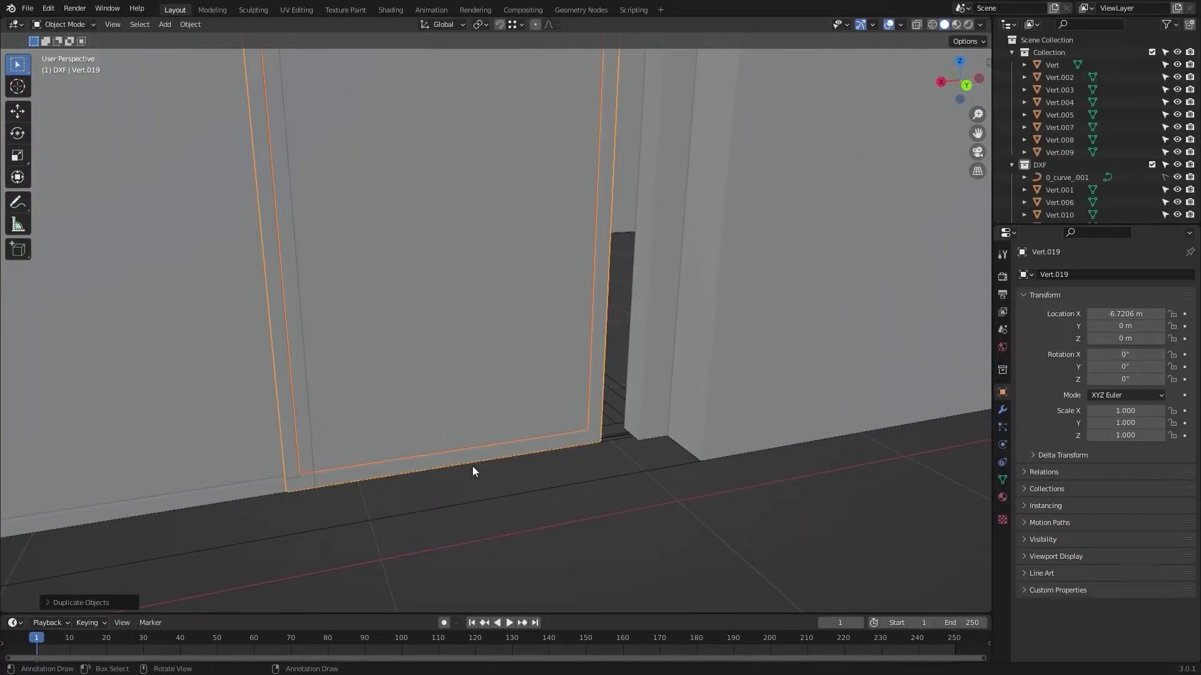
Step: Turn on snapping, move the duplicated leaf along X until it meets the end post beside the solid wall, and deselect it
click(499, 24)
scroll(603, 415, up, 3)
shift+middle_drag(603, 415, 558, 439)
key(g)
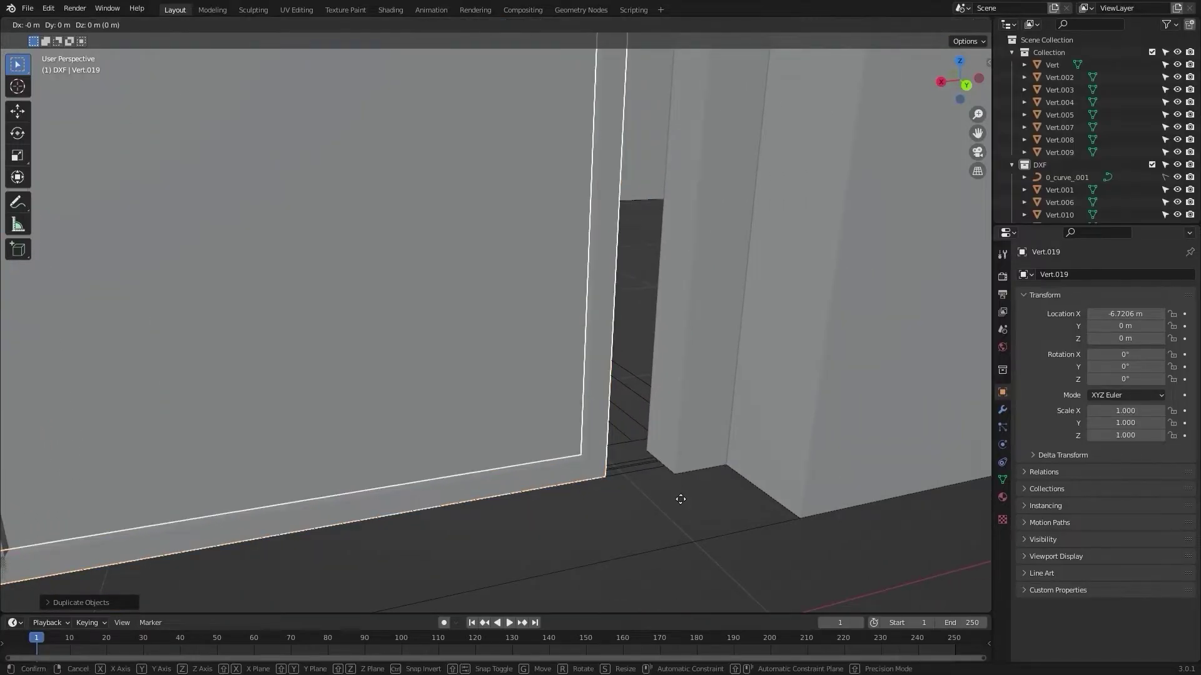
key(x)
click(681, 478)
scroll(681, 479, down, 7)
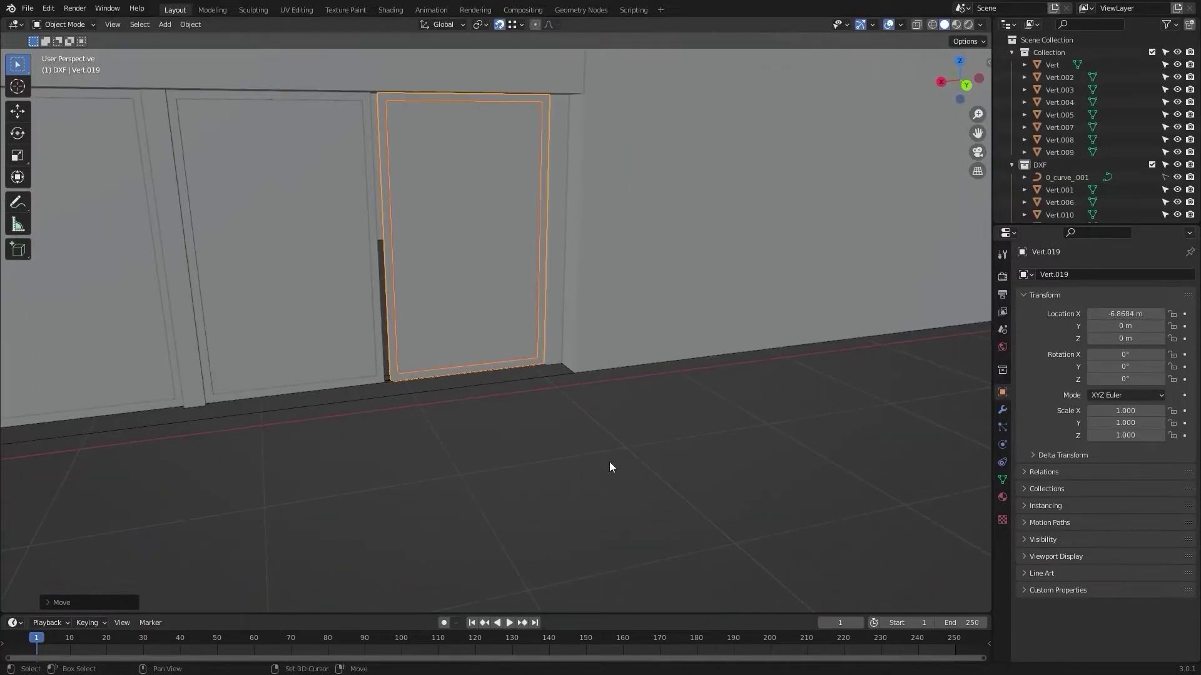
mouse_move(609, 462)
shift+middle_down()
mouse_move(651, 530)
mouse_move(588, 465)
shift+middle_up()
click(650, 530)
Step: Edit the wall panel above the openings and add a vertical loop cut aligned with the end post's door-side edge
shift+middle_drag(439, 395, 530, 382)
middle_drag(476, 455, 498, 453)
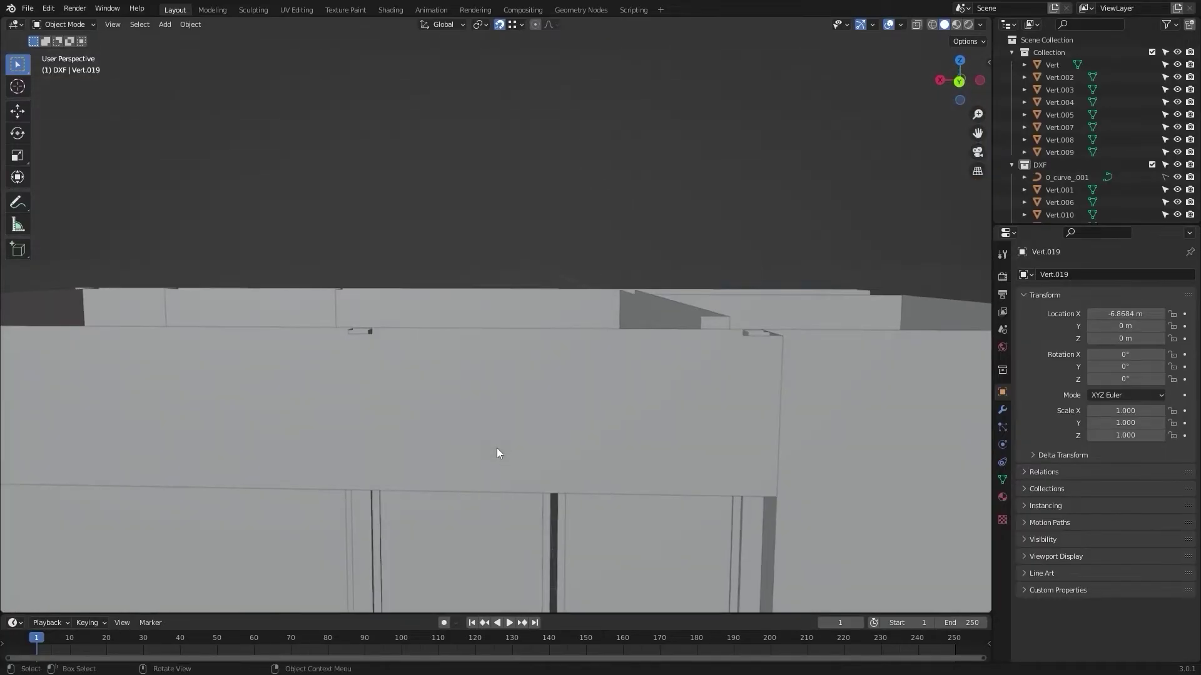
scroll(498, 453, down, 2)
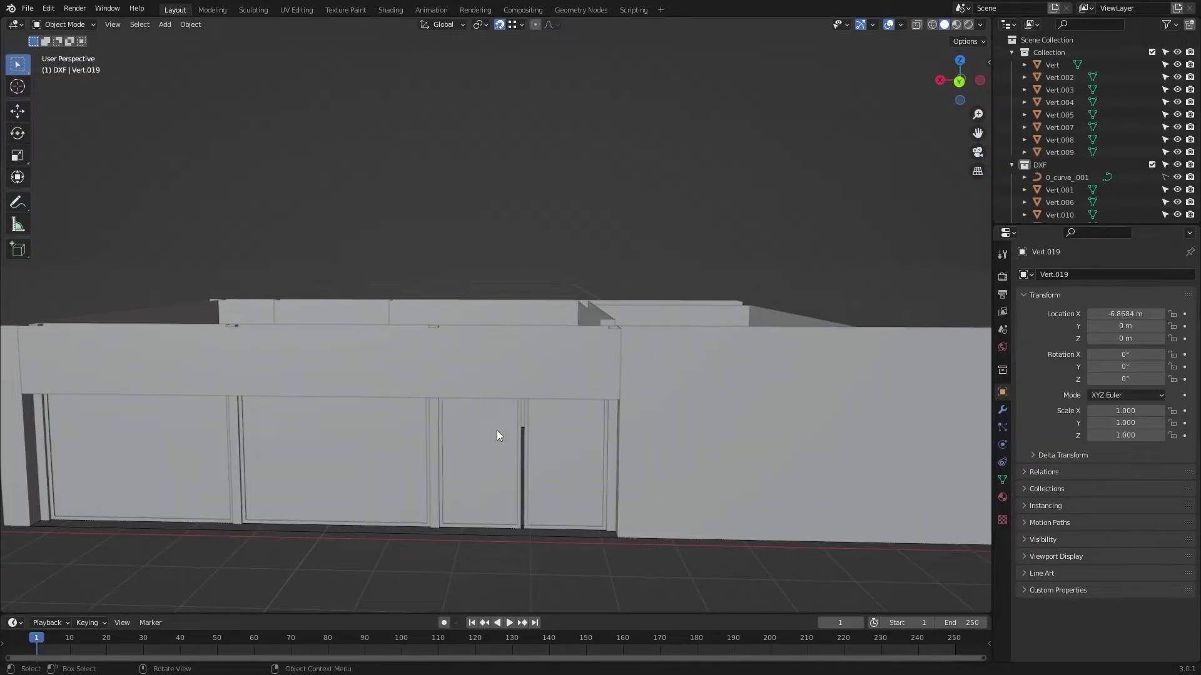
click(497, 387)
scroll(445, 508, up, 2)
scroll(445, 508, down, 2)
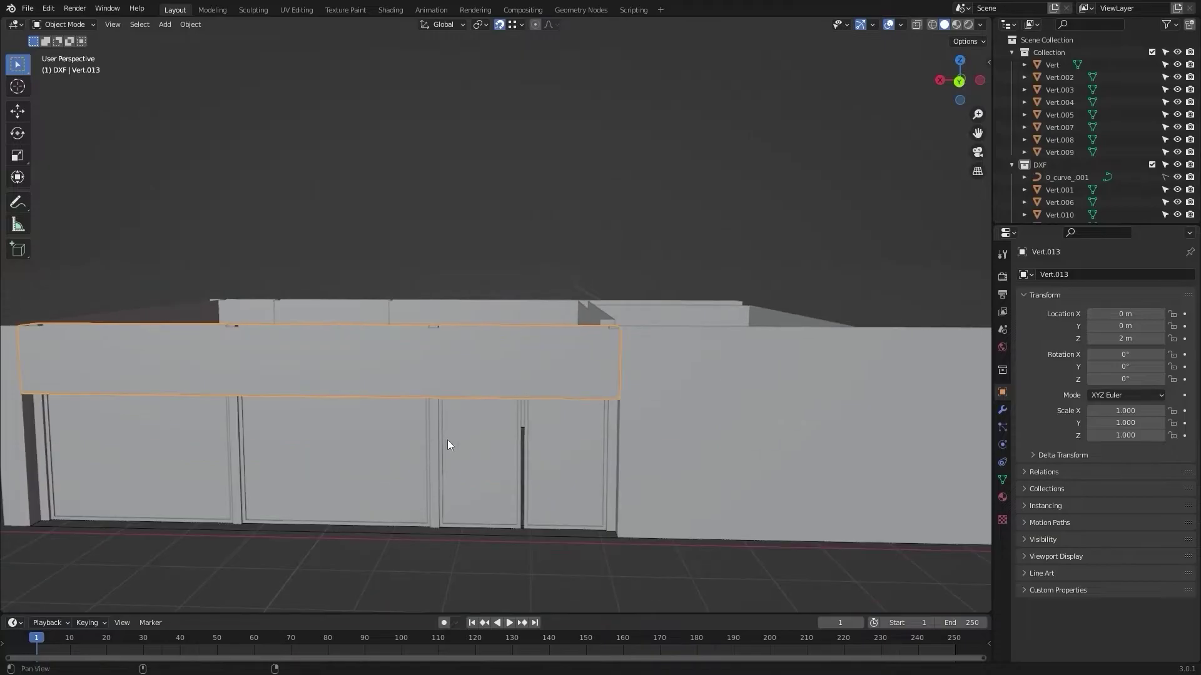
shift+middle_drag(448, 441, 526, 440)
key(Tab)
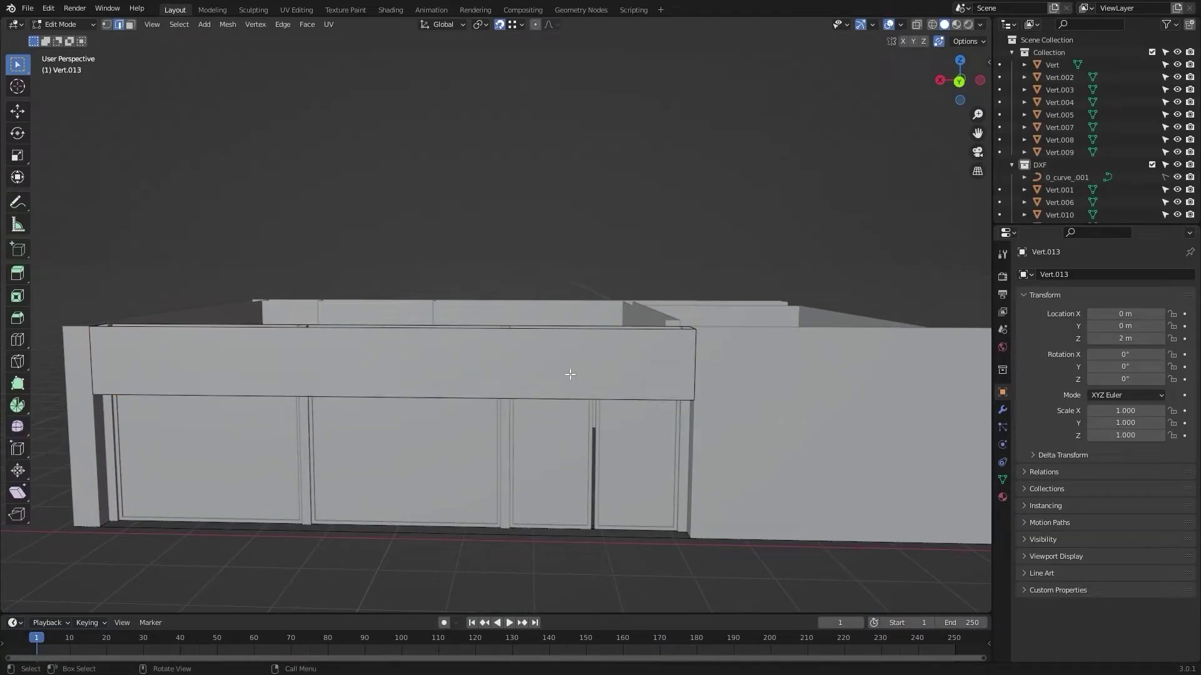
scroll(469, 269, up, 2)
scroll(496, 284, down, 2)
key(Tab)
click(607, 228)
middle_drag(609, 233, 640, 408)
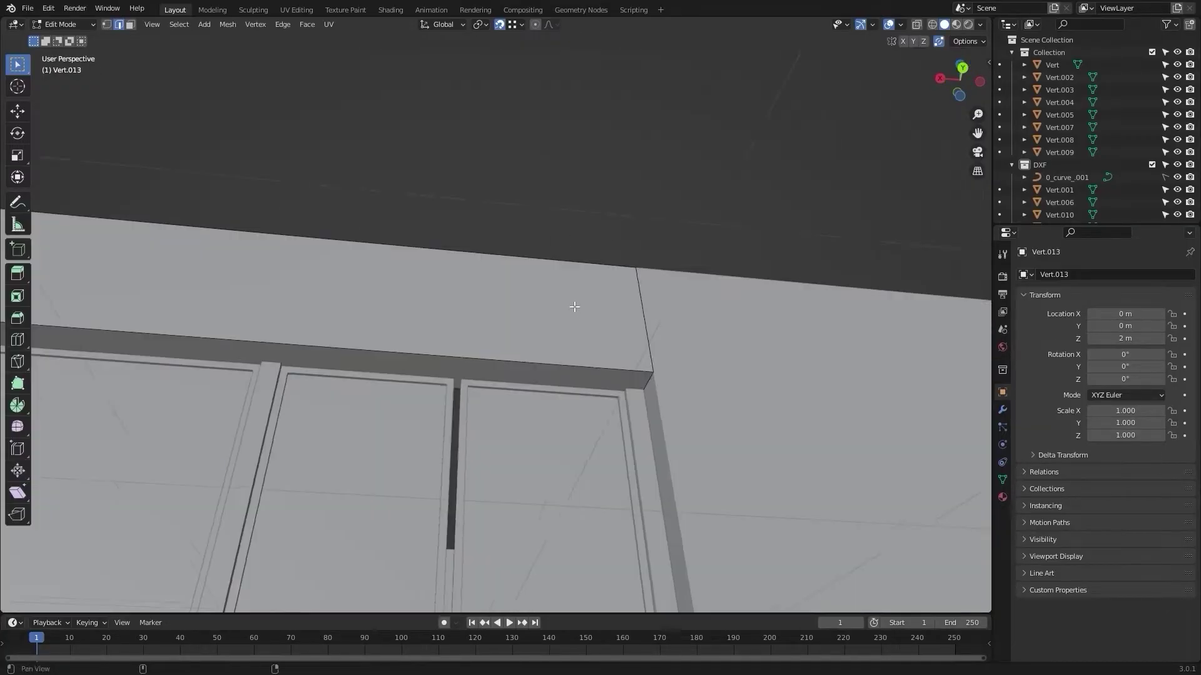
shift+middle_drag(574, 306, 491, 346)
scroll(491, 415, up, 3)
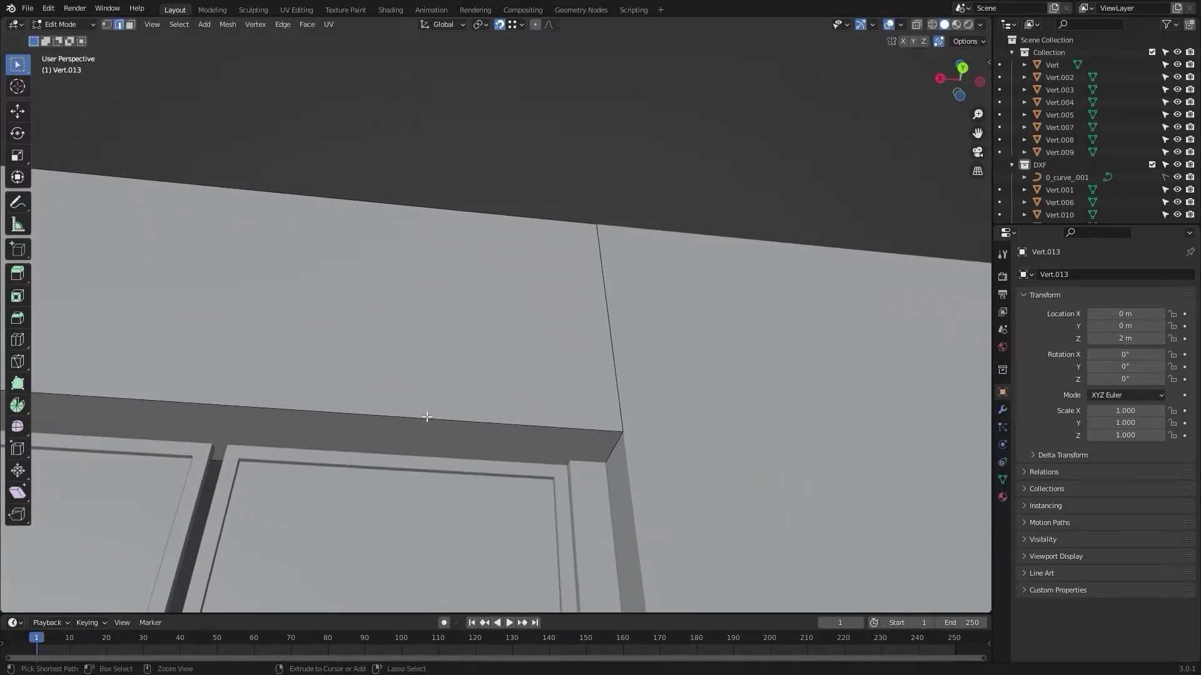
key(ctrl+r)
click(438, 418)
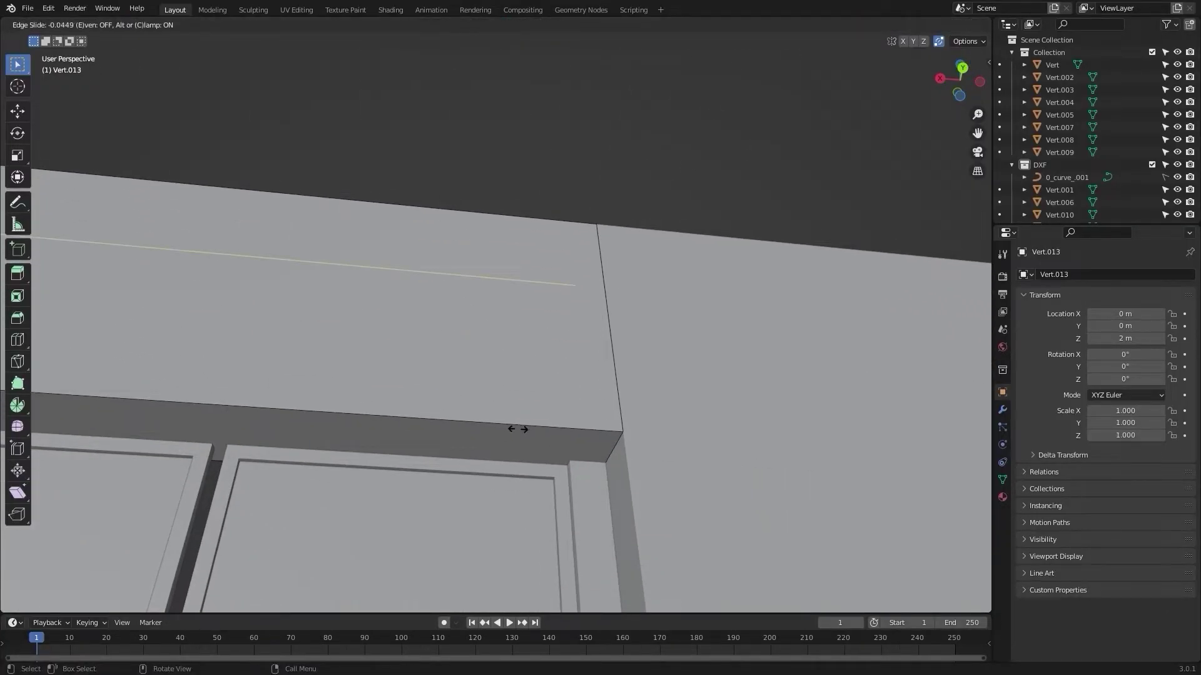
click(566, 458)
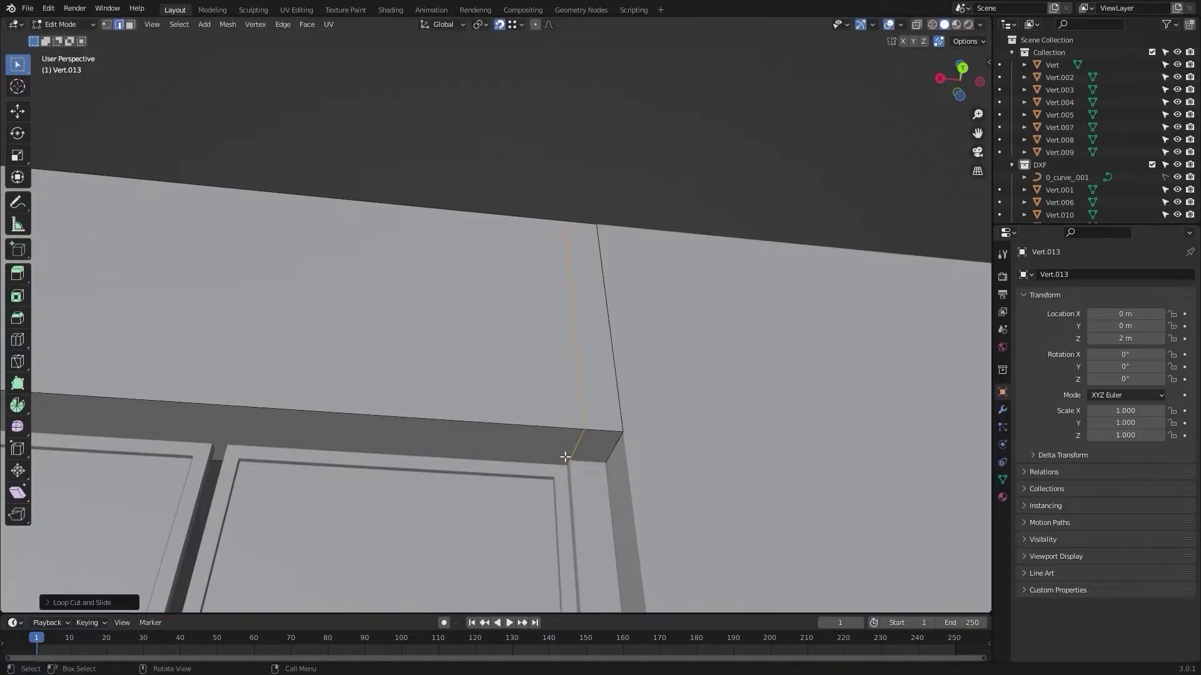
Step: Add a second vertical loop cut to the upper wall panel, snapped to the door-side edge of the post between window and door
scroll(564, 434, down, 4)
middle_drag(564, 434, 410, 366)
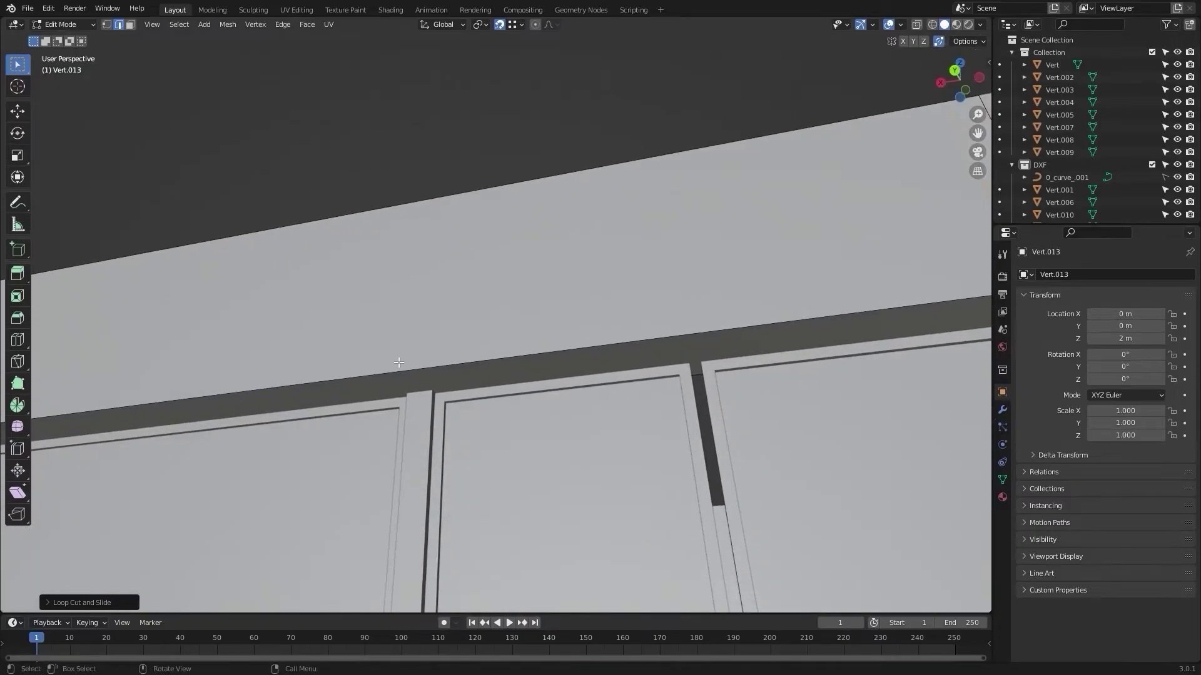
key(ctrl+r)
click(414, 371)
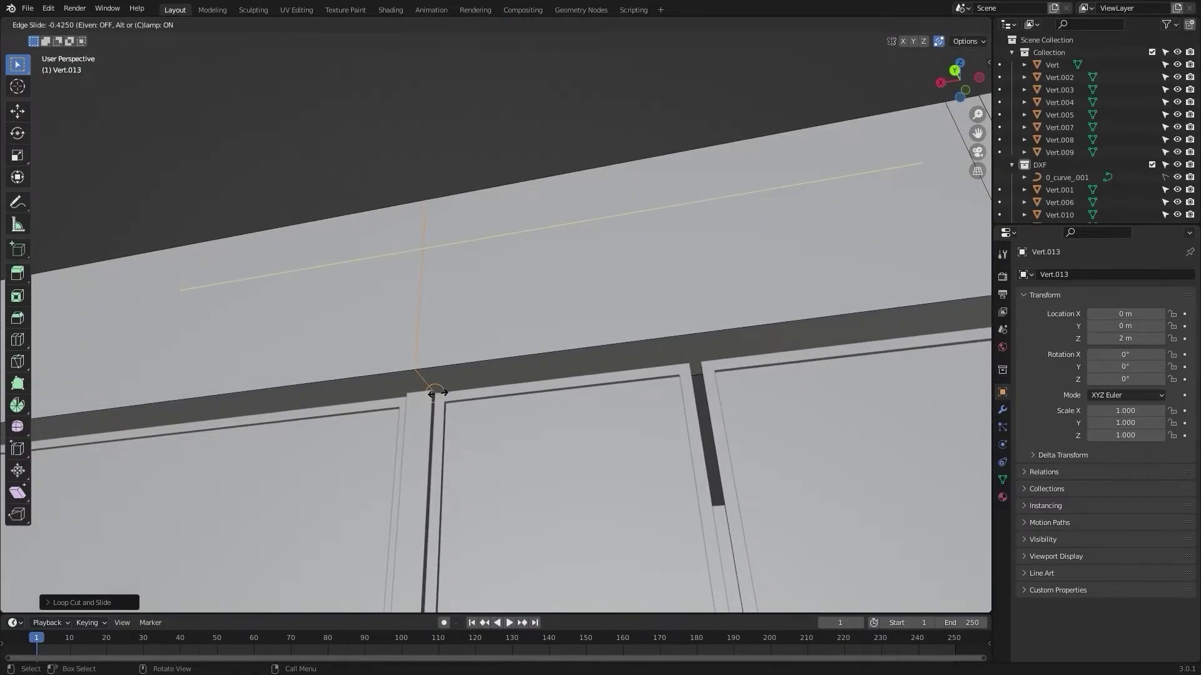
click(436, 393)
middle_drag(435, 393, 616, 354)
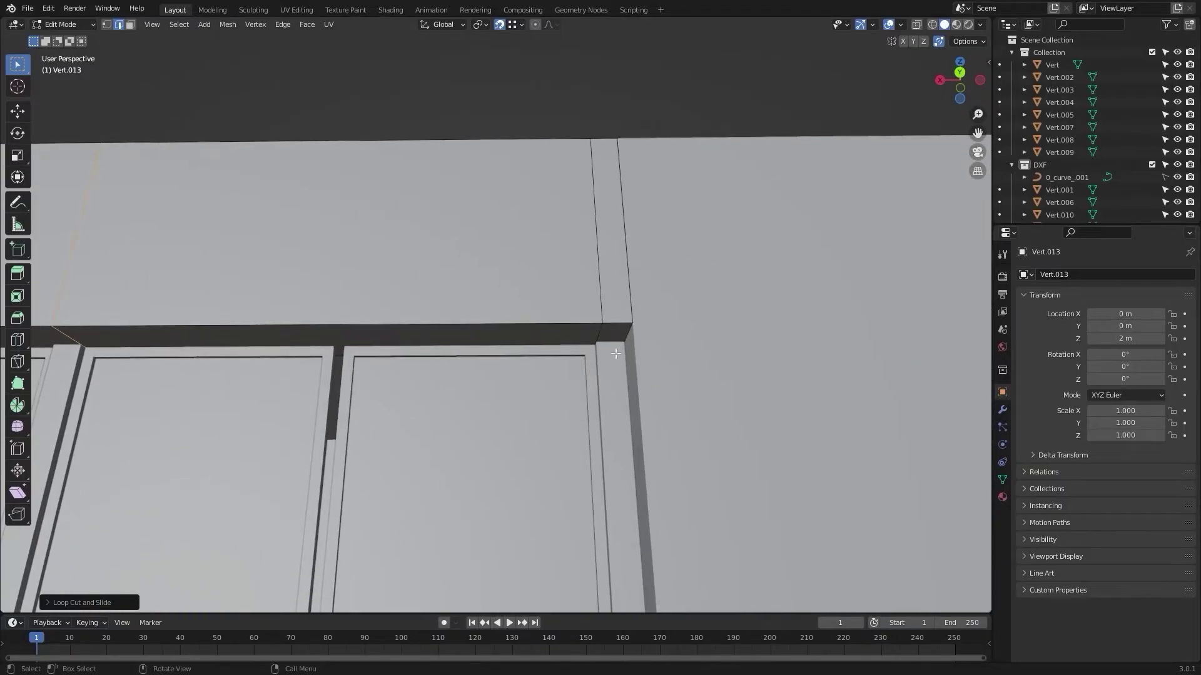
Step: Add a centred vertical loop cut between the two previous cuts to mark the doorway's middle, and return to Object Mode
scroll(592, 366, down, 4)
middle_drag(475, 330, 461, 290)
key(ctrl+r)
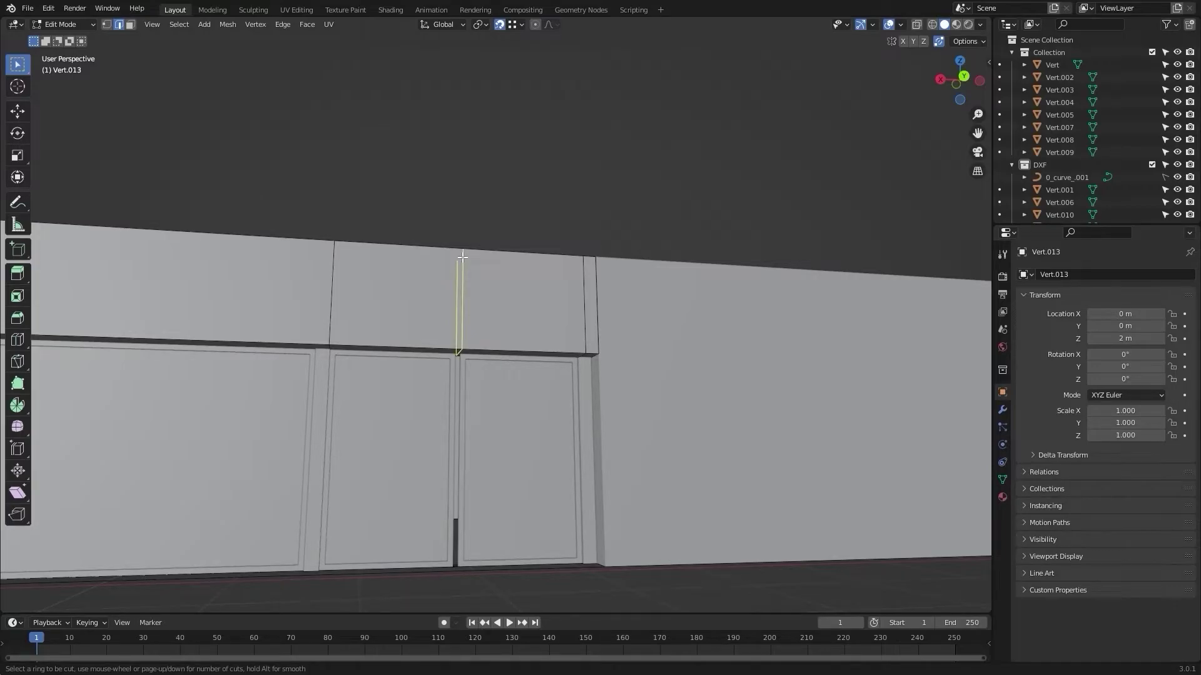
click(463, 257)
right_click(462, 257)
middle_drag(539, 295, 487, 272)
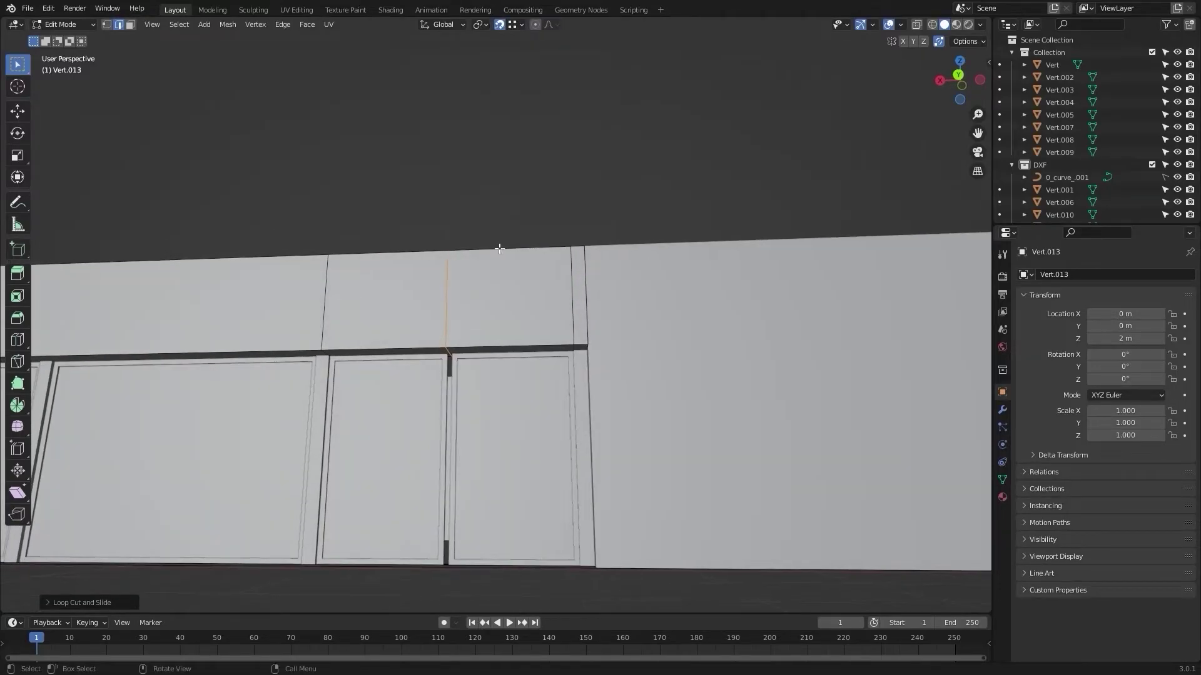
key(Tab)
Step: Edit the duplicated leaf's frame in wireframe with vertex selection and move its geometry to the wall panel's centre cut
scroll(461, 380, up, 6)
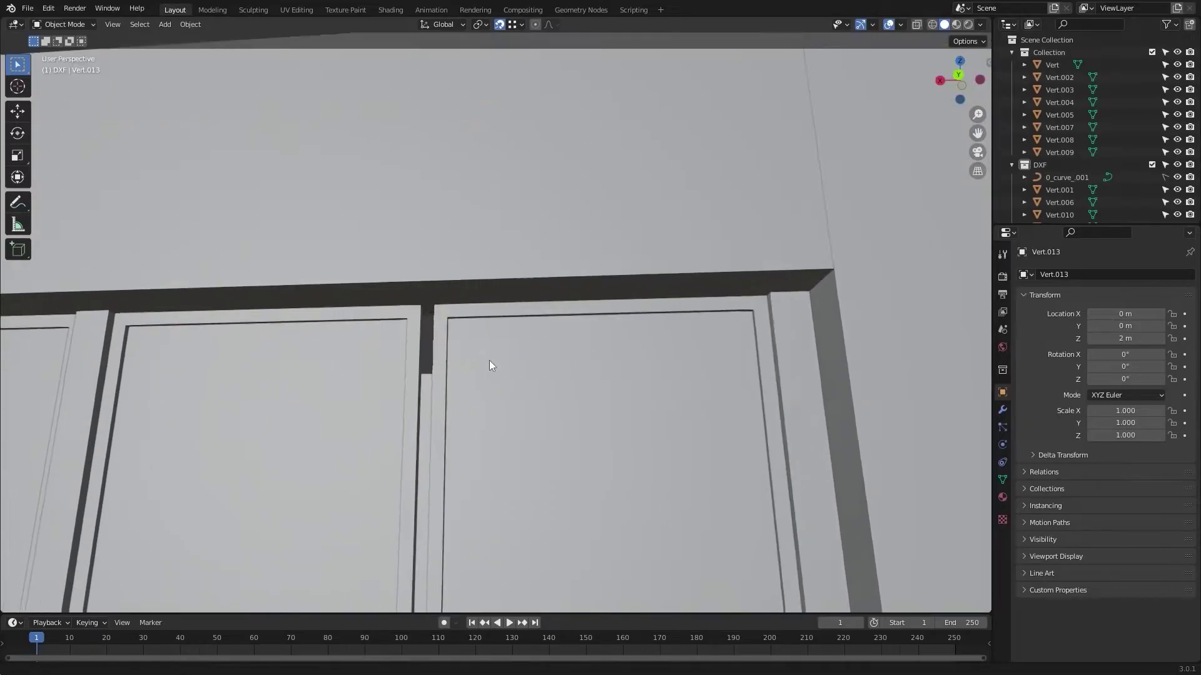
click(486, 353)
click(464, 315)
key(Tab)
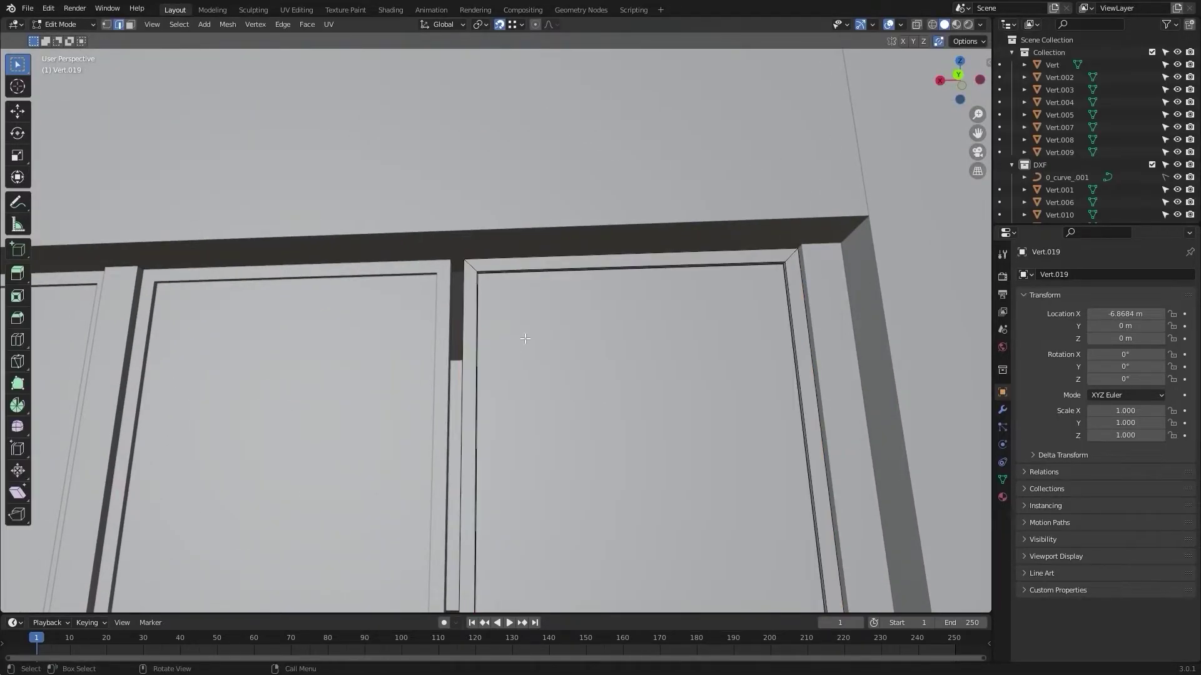
click(107, 24)
key(z)
click(665, 373)
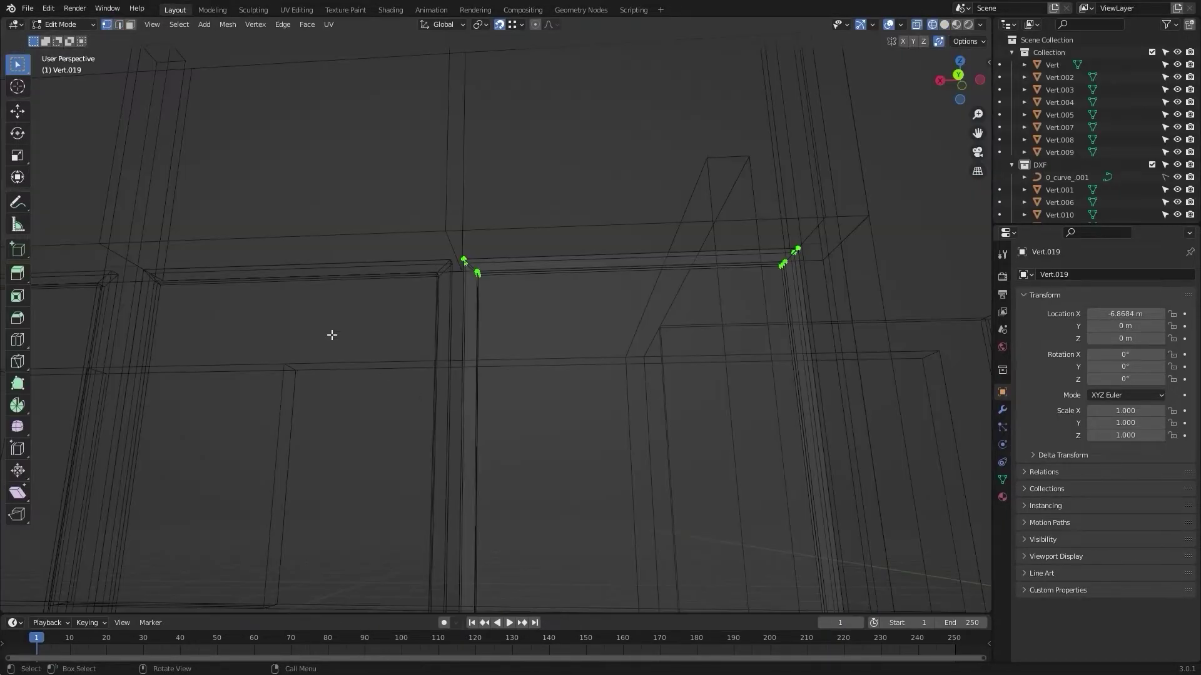
mouse_move(377, 303)
middle_down()
mouse_move(407, 289)
mouse_move(482, 357)
mouse_move(544, 313)
mouse_move(513, 342)
mouse_move(539, 335)
middle_up()
key(a)
key(g)
click(488, 330)
key(Tab)
Step: Edit the original leaf's frame and glass together, move their inner-side vertices along X to meet the other leaf, and return to solid Object Mode
click(541, 334)
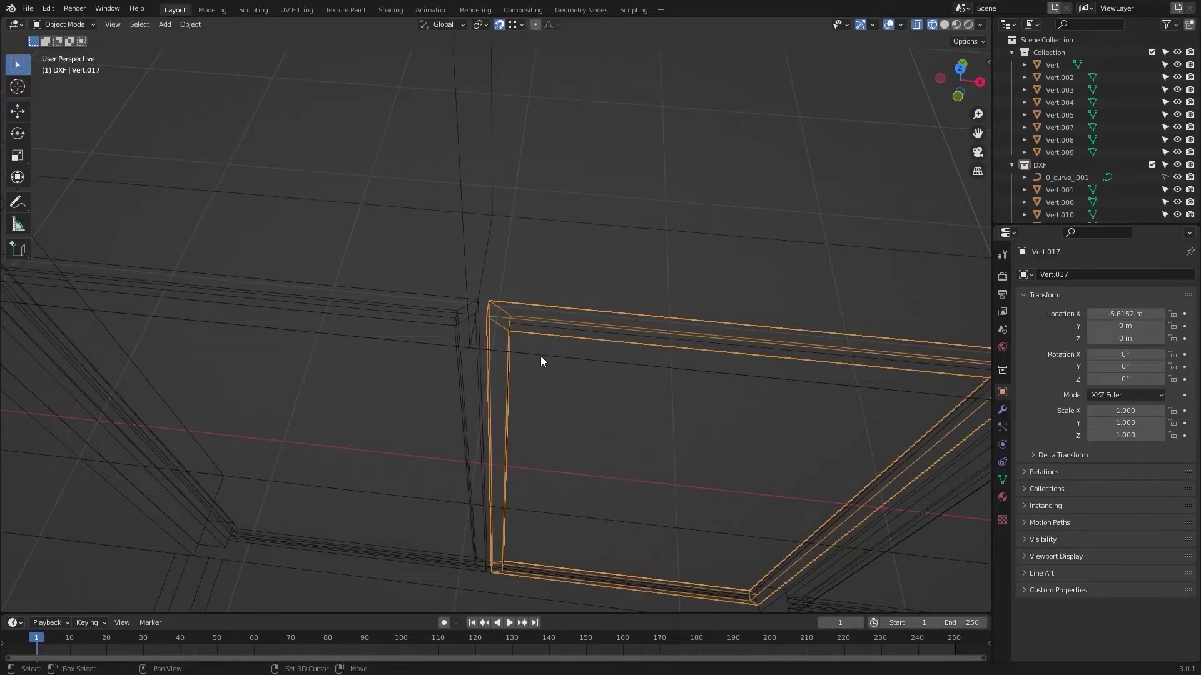
shift+click(567, 328)
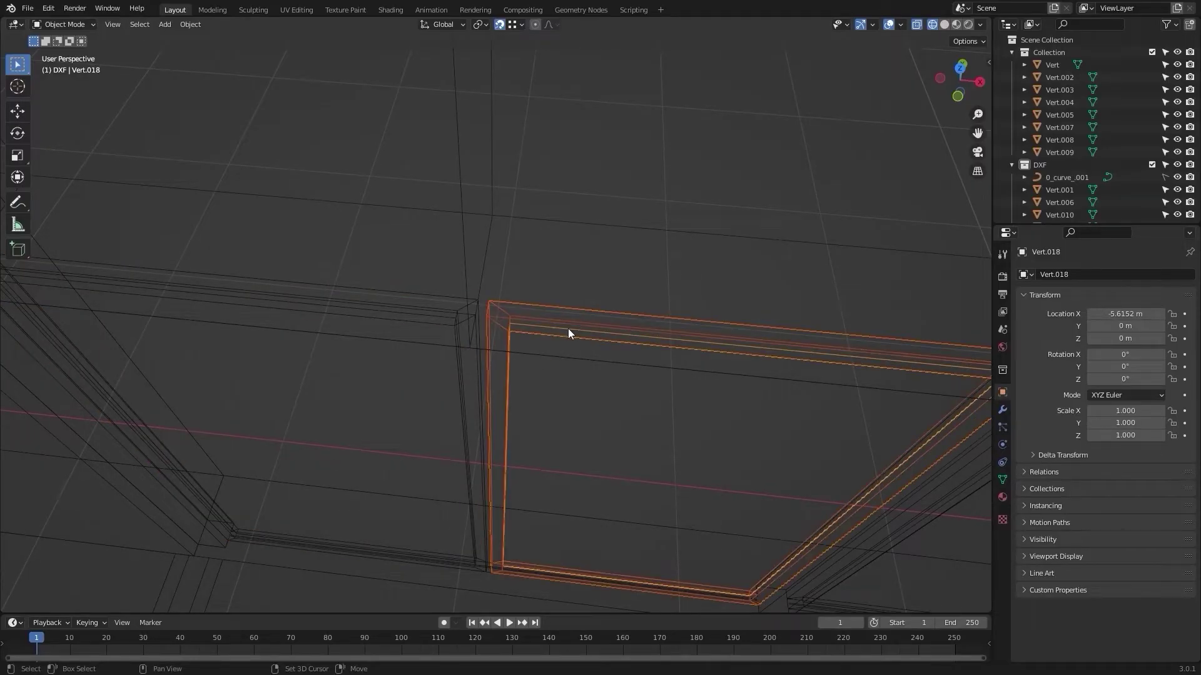
key(Tab)
key(z)
click(423, 332)
scroll(397, 338, down, 3)
drag(436, 263, 531, 518)
scroll(482, 415, up, 3)
scroll(440, 356, up, 2)
middle_drag(440, 357, 435, 323)
key(g)
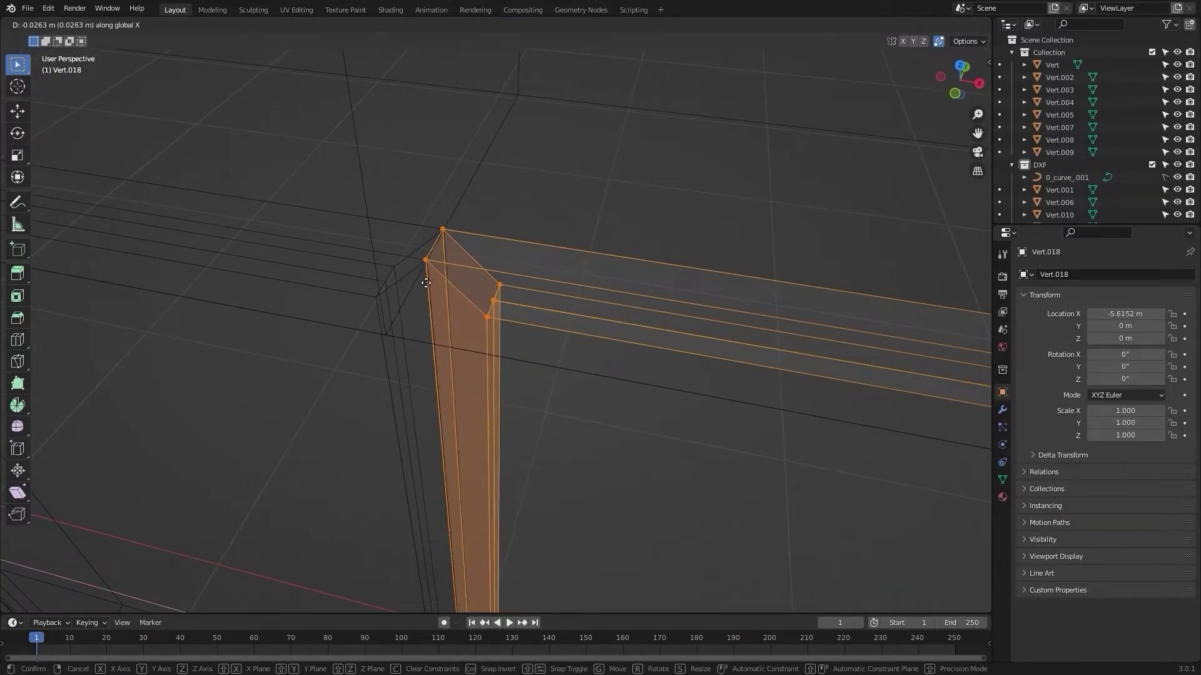
click(422, 261)
scroll(424, 263, down, 4)
key(Tab)
scroll(419, 300, down, 5)
key(shift+z)
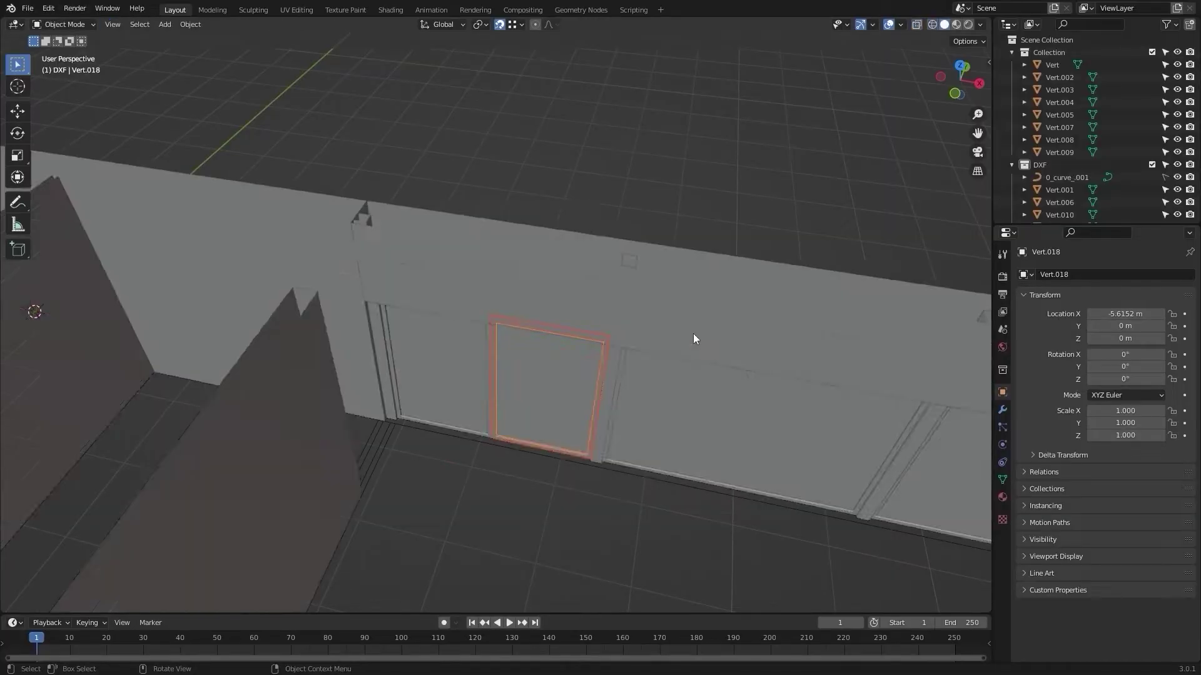
Step: In top view, add a single vertex and snap it where the unbuilt window panel's outer line meets the wall end
mouse_move(694, 336)
middle_down()
mouse_move(635, 282)
mouse_move(629, 497)
mouse_move(594, 360)
mouse_move(423, 416)
mouse_move(474, 374)
mouse_move(470, 403)
mouse_move(444, 374)
mouse_move(653, 548)
mouse_move(691, 424)
mouse_move(609, 410)
mouse_move(550, 364)
mouse_move(372, 443)
mouse_move(601, 378)
mouse_move(450, 384)
mouse_move(509, 384)
middle_up()
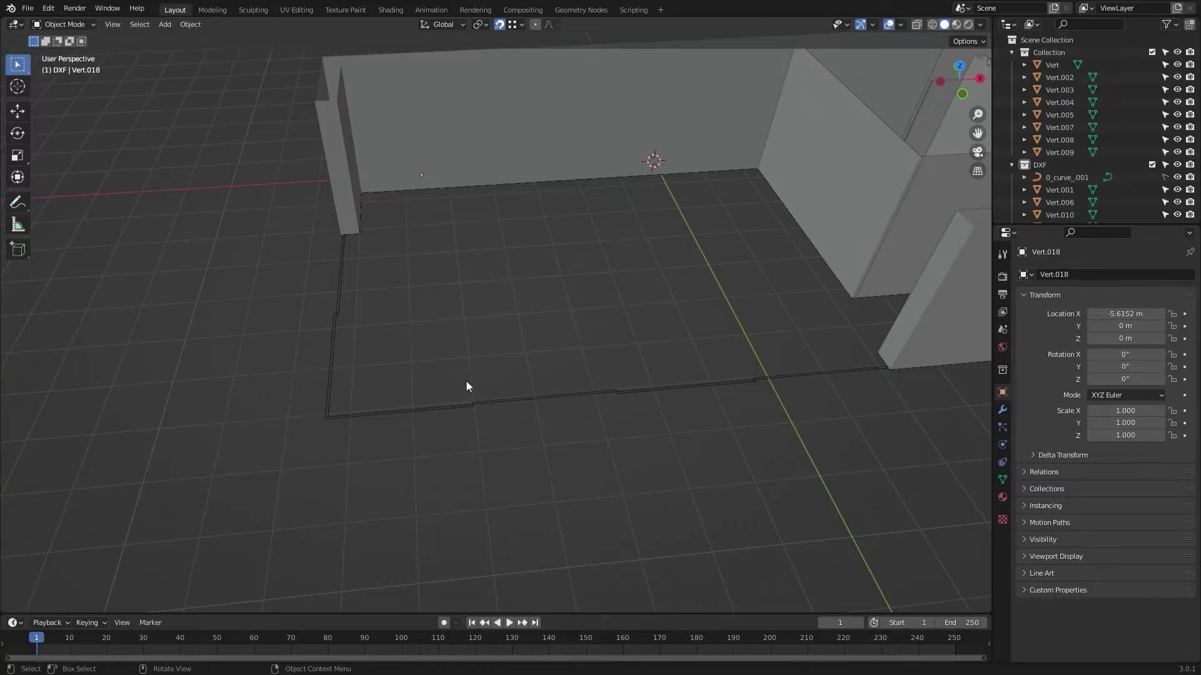
key(KP_7)
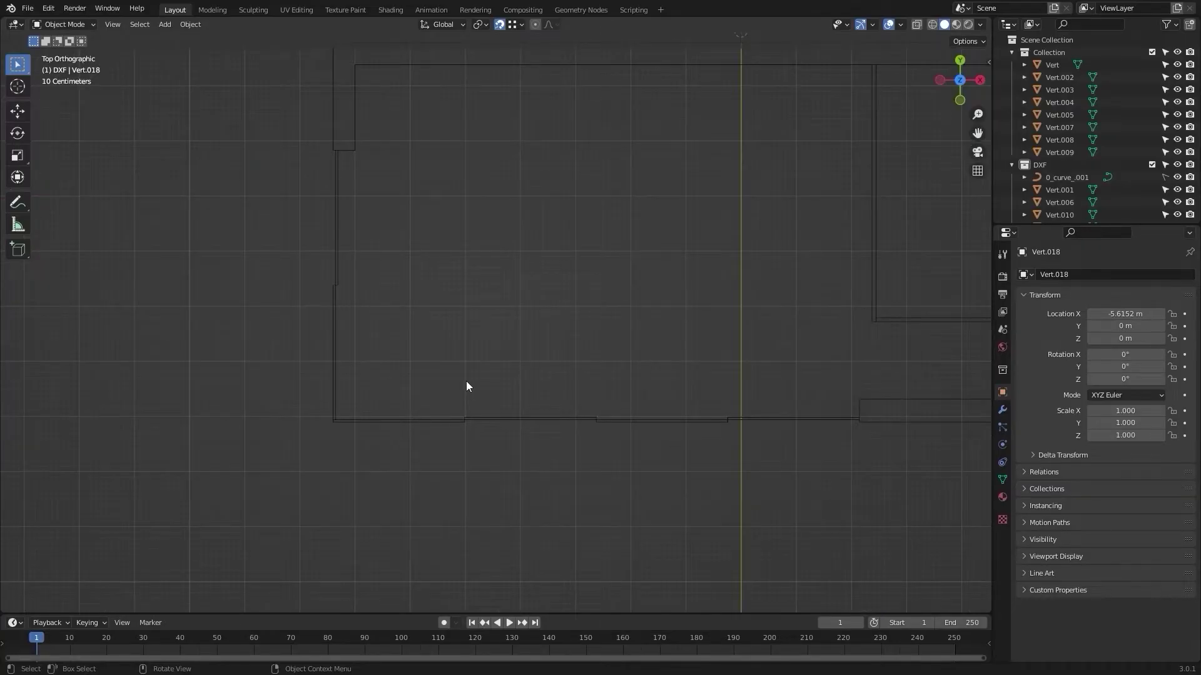
scroll(459, 377, up, 4)
shift+middle_drag(451, 376, 573, 504)
shift+middle_drag(275, 194, 289, 205)
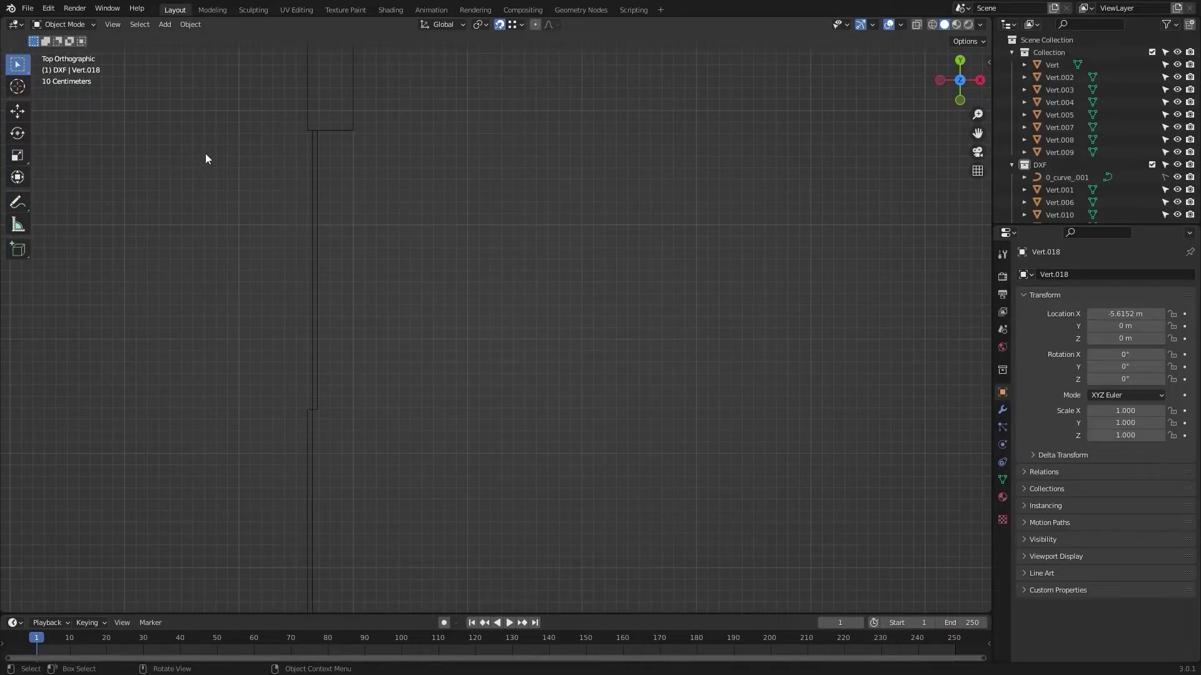
key(q)
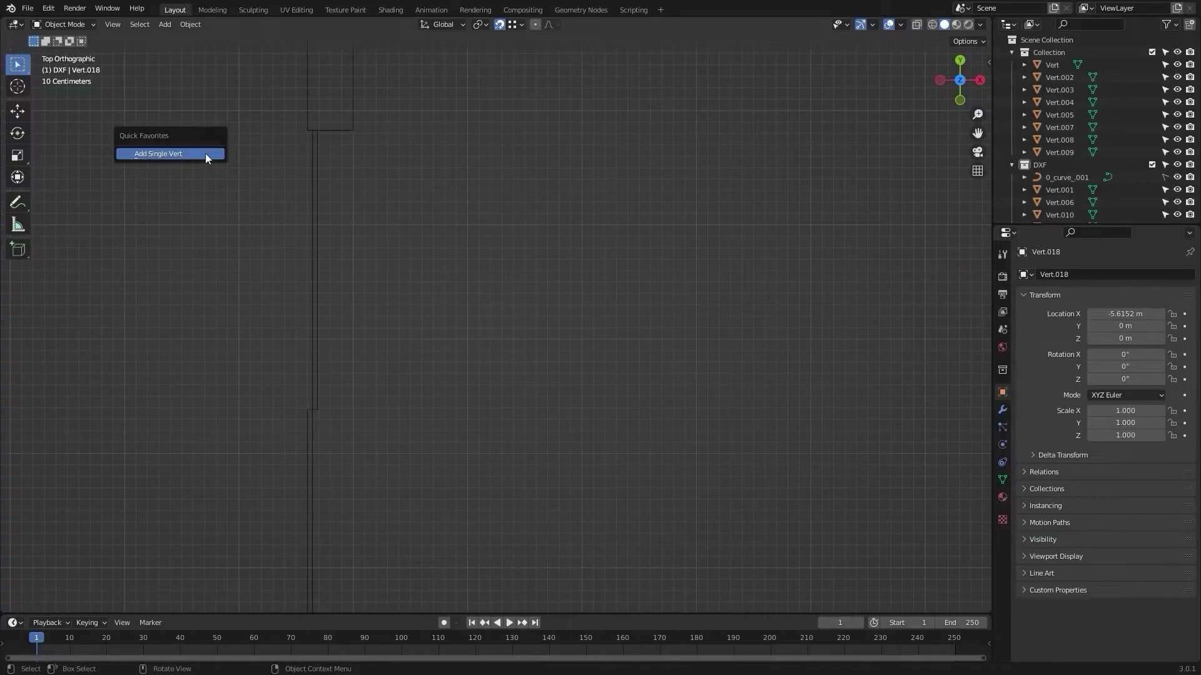
click(205, 154)
scroll(206, 153, up, 4)
shift+middle_drag(223, 119, 583, 396)
scroll(485, 219, up, 3)
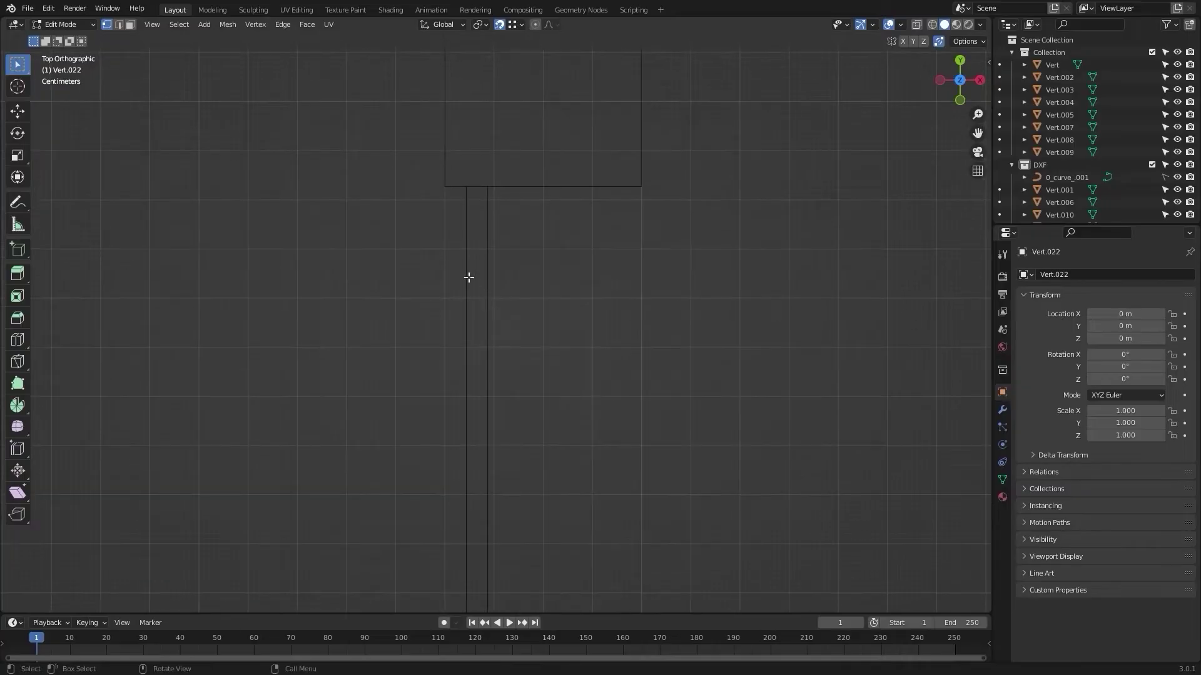
key(g)
click(465, 192)
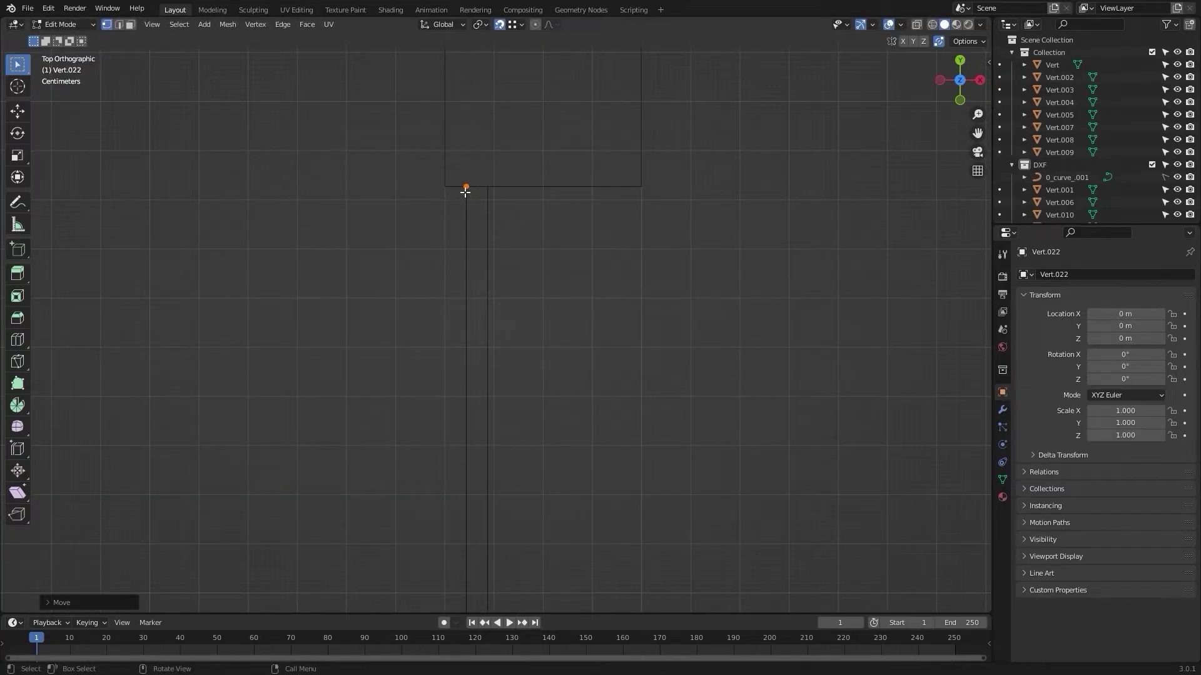
Step: Extrude the vertex across the panel's thickness, along its length and across its far end, snapping to the plan's corners
key(e)
click(488, 187)
scroll(520, 317, down, 6)
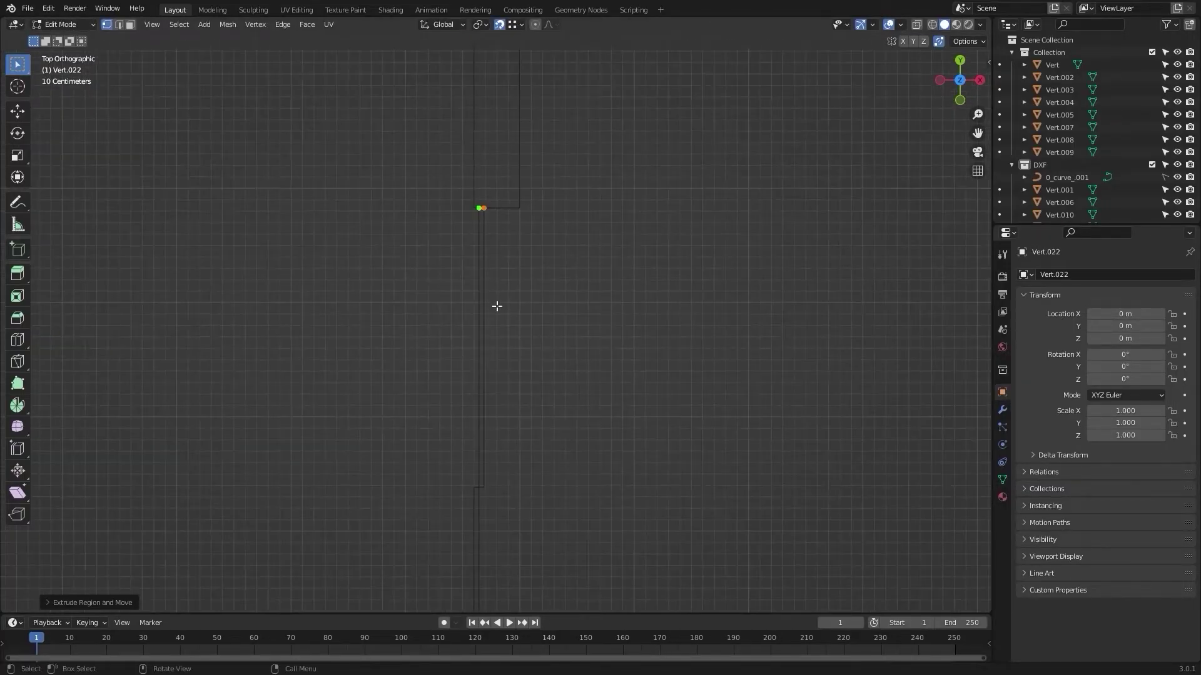
shift+middle_drag(497, 491, 535, 377)
scroll(474, 240, up, 5)
scroll(470, 247, up, 2)
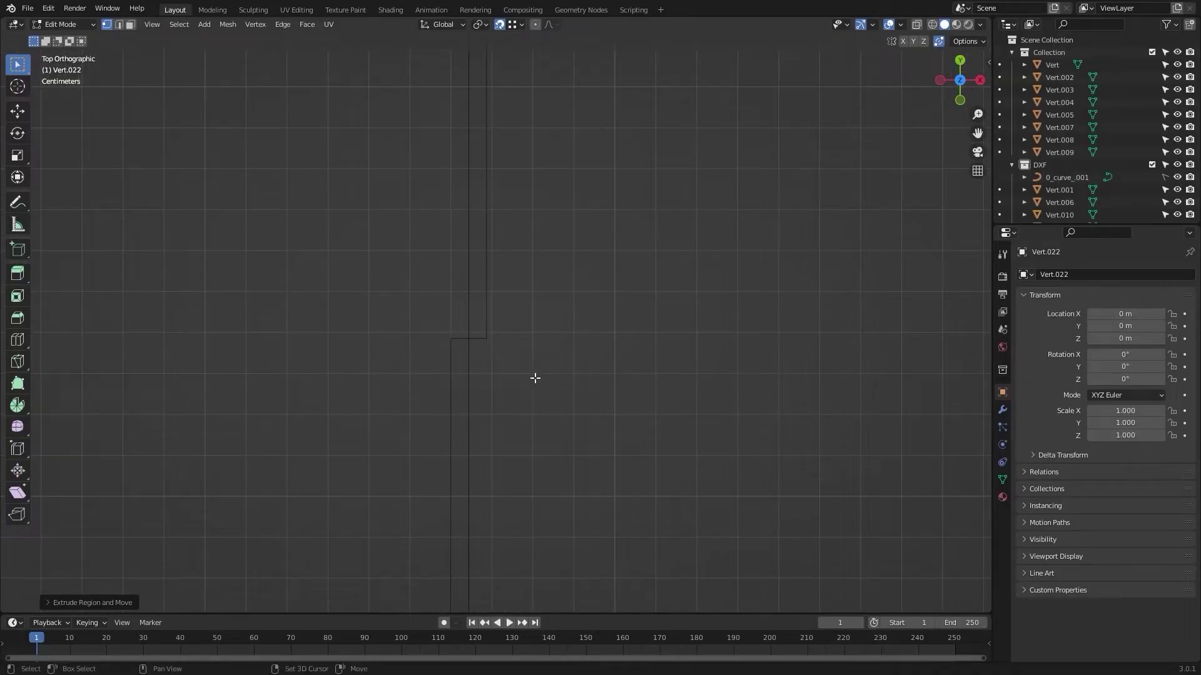
key(e)
click(486, 340)
key(e)
click(470, 338)
Step: Extrude the last vertex back to the starting corner at the wall end to complete the panel's outline
shift+middle_drag(496, 196, 489, 365)
scroll(471, 193, down, 2)
scroll(488, 244, down, 5)
shift+middle_drag(484, 220, 486, 263)
scroll(485, 263, up, 2)
key(e)
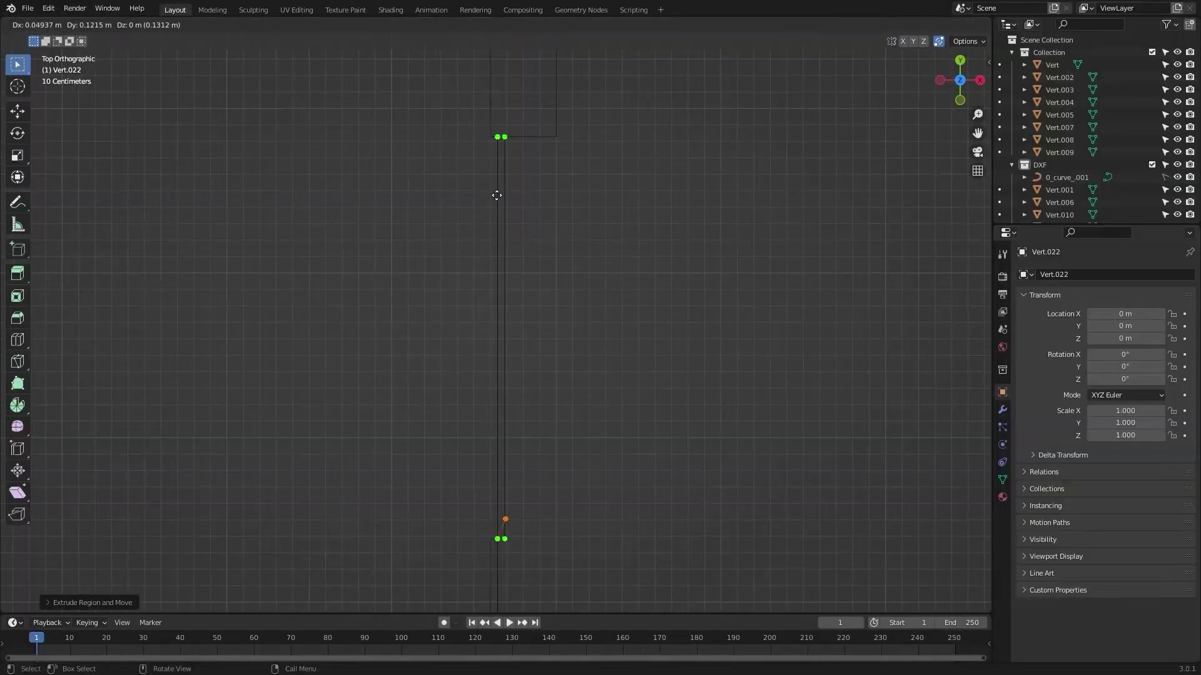
click(497, 138)
Step: In solid shading, extrude the entire panel outline up along Z to the top of the adjacent wall and return to Object Mode
scroll(490, 144, down, 2)
middle_drag(490, 145, 515, 298)
key(z)
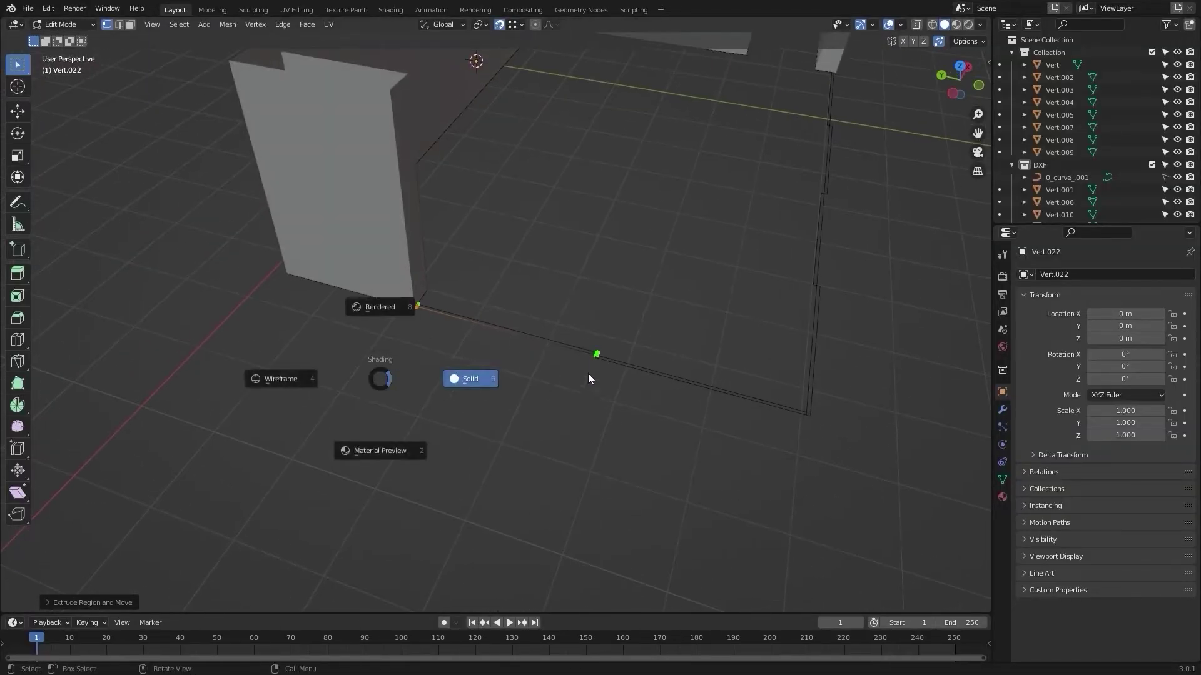
click(588, 379)
scroll(561, 410, up, 3)
click(663, 284)
scroll(662, 284, down, 3)
middle_drag(663, 284, 543, 334)
scroll(562, 303, down, 3)
key(a)
scroll(475, 328, up, 2)
middle_drag(465, 325, 370, 245)
key(e)
key(z)
click(363, 150)
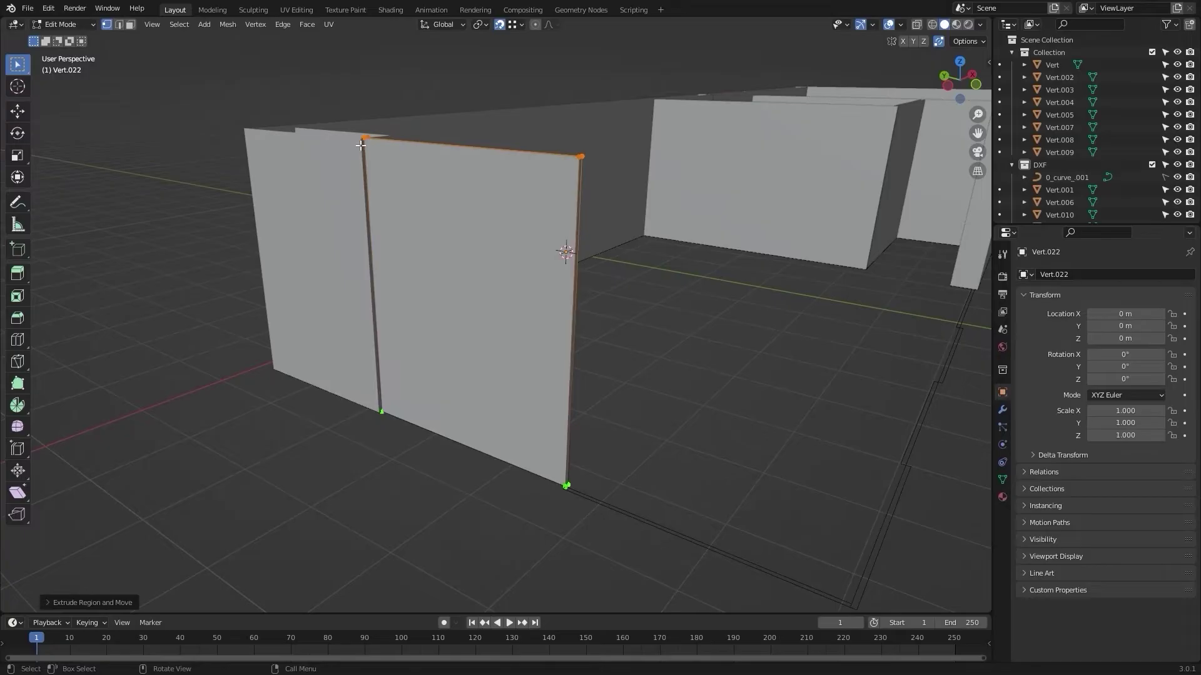
mouse_move(576, 370)
middle_down()
mouse_move(501, 311)
mouse_move(584, 365)
middle_up()
key(Tab)
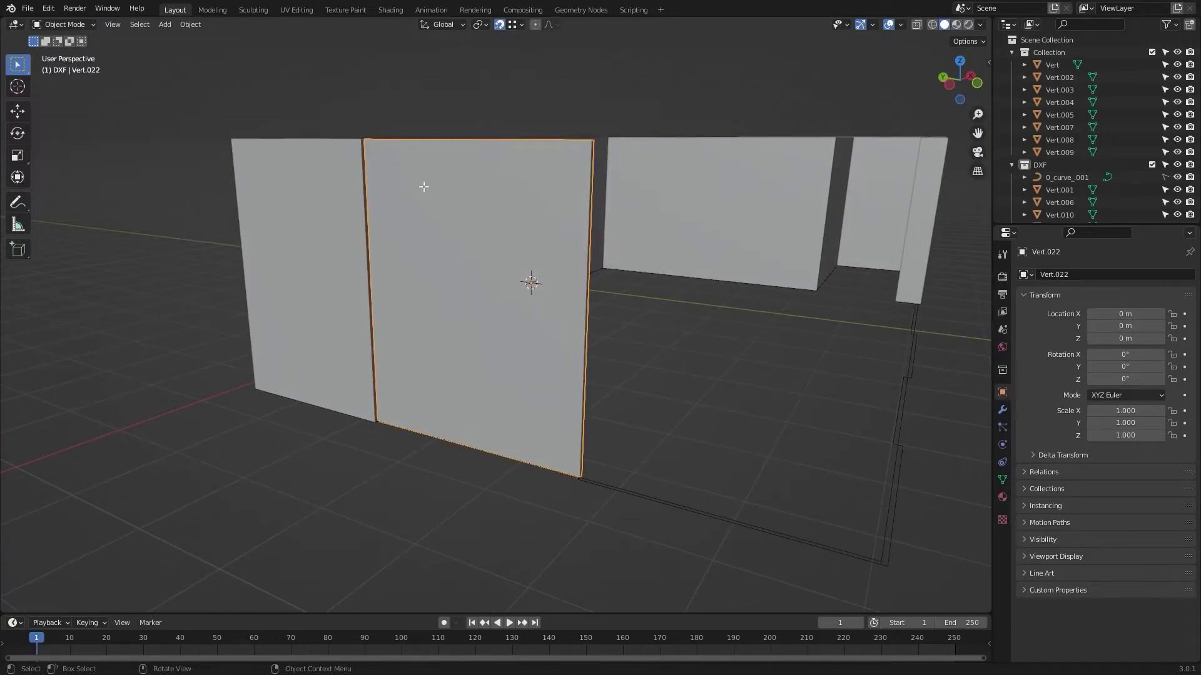
Step: Select the new panel's two large opposite faces in face selection mode and inset them together to form the frame border
key(Tab)
click(130, 25)
click(446, 296)
middle_drag(616, 279, 450, 292)
shift+click(451, 292)
middle_drag(200, 348, 638, 364)
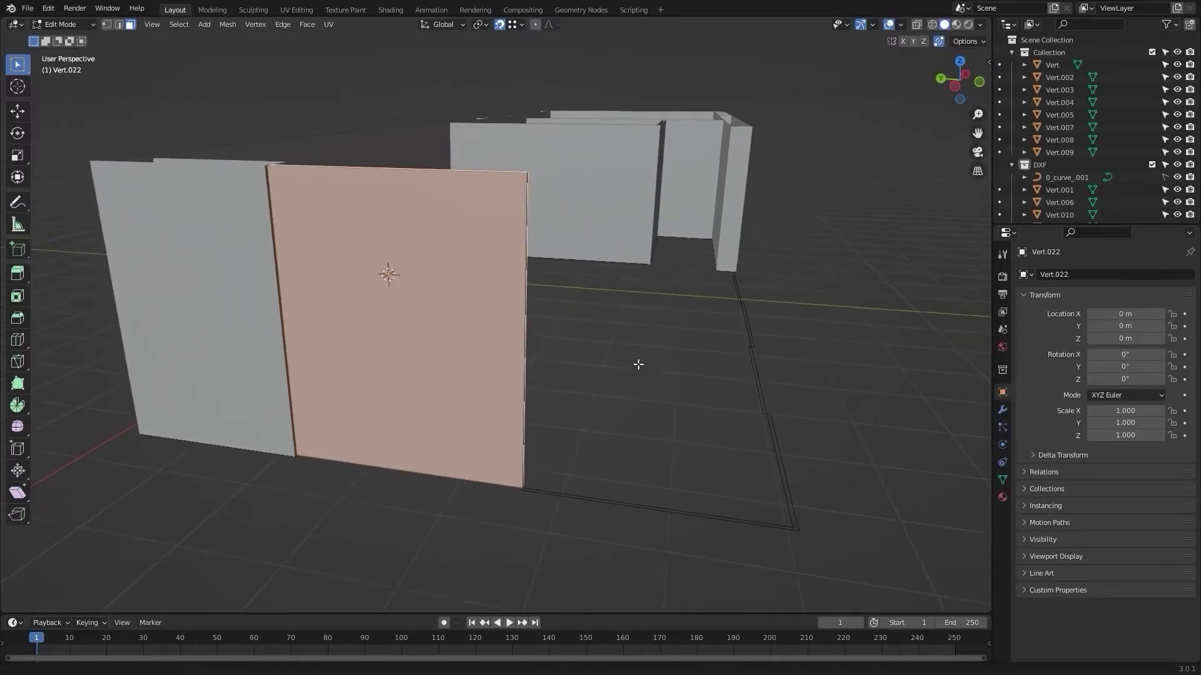
key(i)
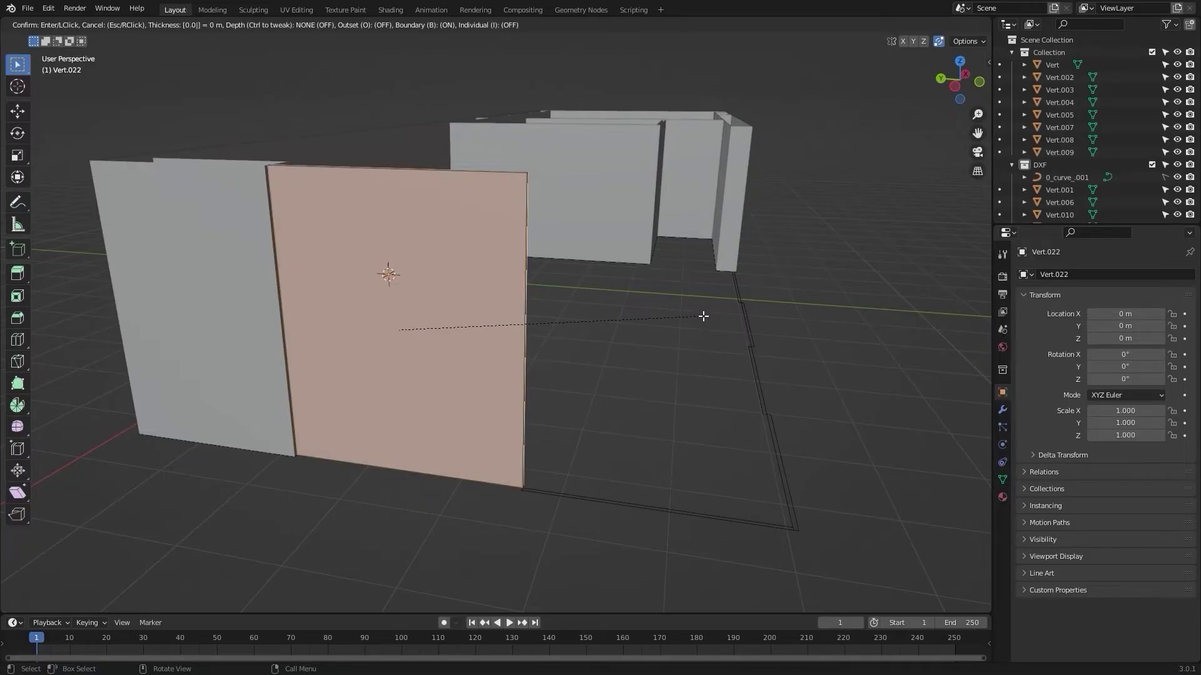
click(704, 316)
click(704, 317)
Step: Delete the inset faces on both sides of the panel to leave an open window frame
middle_drag(703, 316, 504, 265)
click(504, 265)
middle_drag(510, 382, 610, 404)
key(x)
shift+middle_drag(581, 417, 546, 377)
scroll(547, 378, up, 3)
key(Tab)
scroll(601, 461, up, 2)
key(Tab)
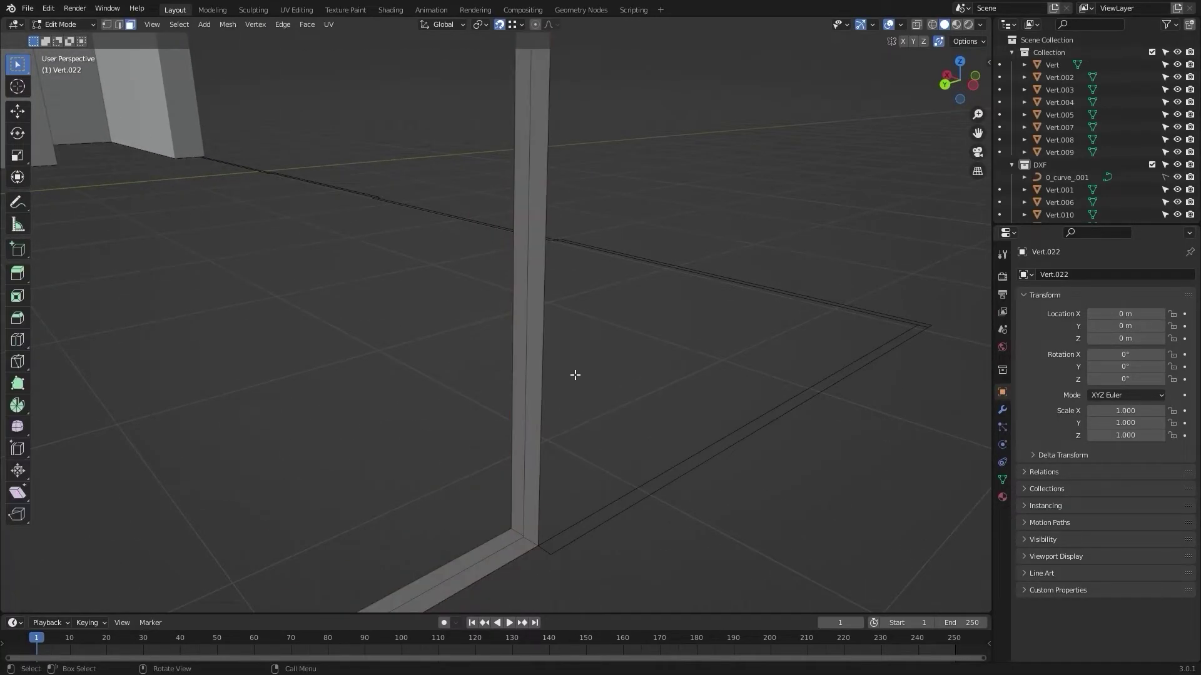
Step: Isolate the frame in local view and, using edge selection, fill the inner sides of both upright members
key(KP_Divide)
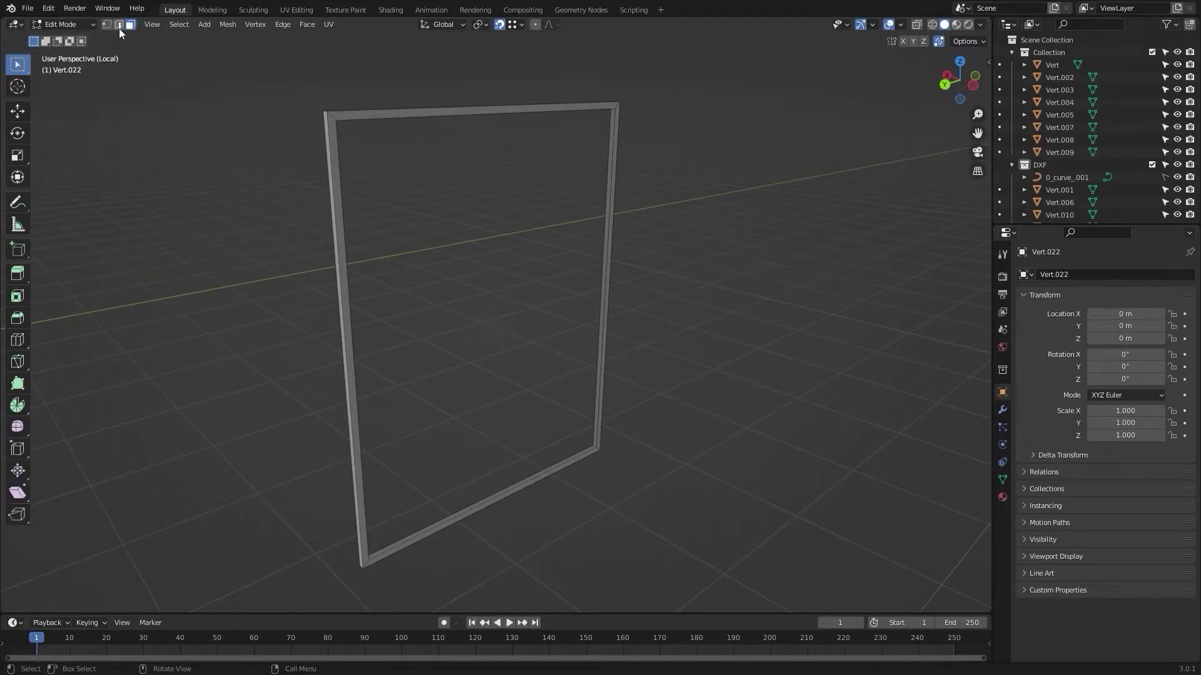
scroll(361, 211, up, 2)
middle_drag(362, 212, 248, 183)
middle_drag(607, 273, 681, 272)
shift+middle_drag(753, 260, 432, 237)
middle_drag(431, 237, 484, 233)
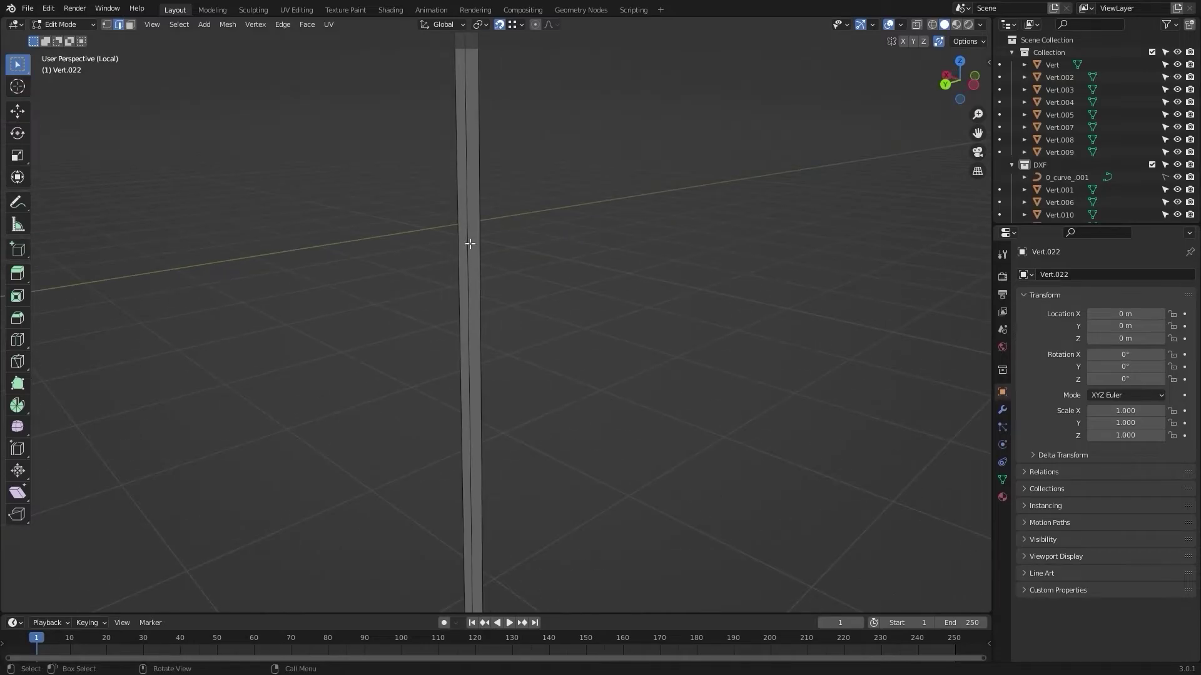
scroll(561, 296, down, 4)
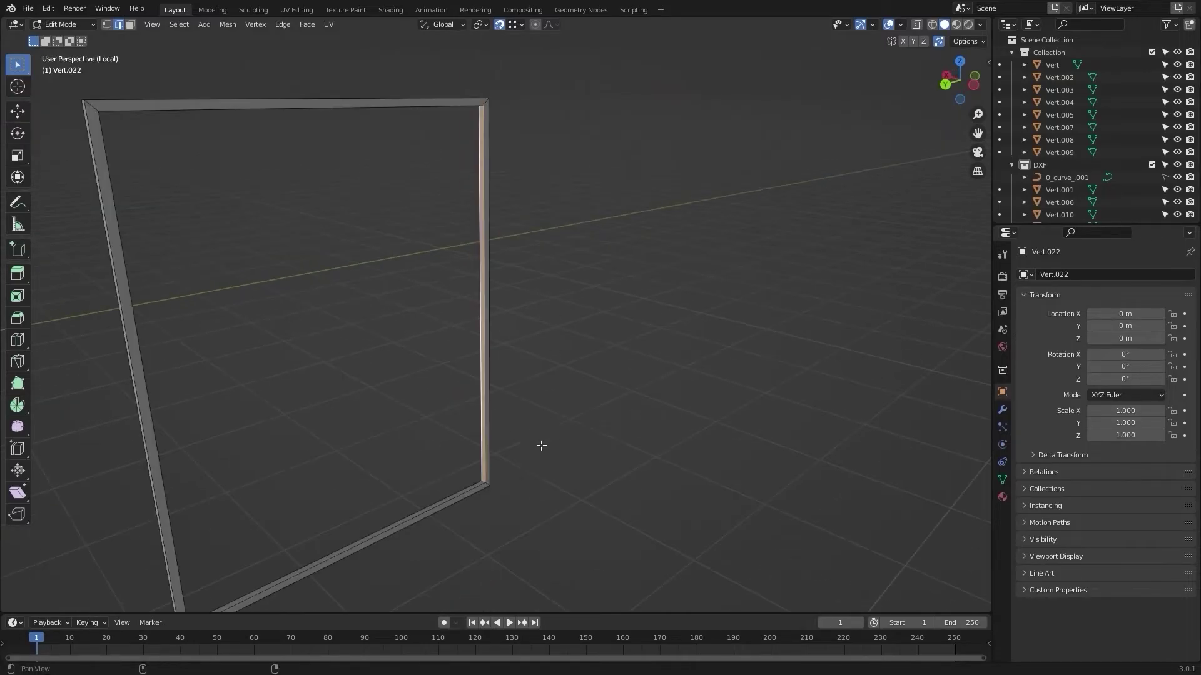
shift+middle_drag(500, 562, 504, 388)
click(504, 388)
shift+middle_drag(450, 269, 476, 282)
scroll(499, 386, up, 4)
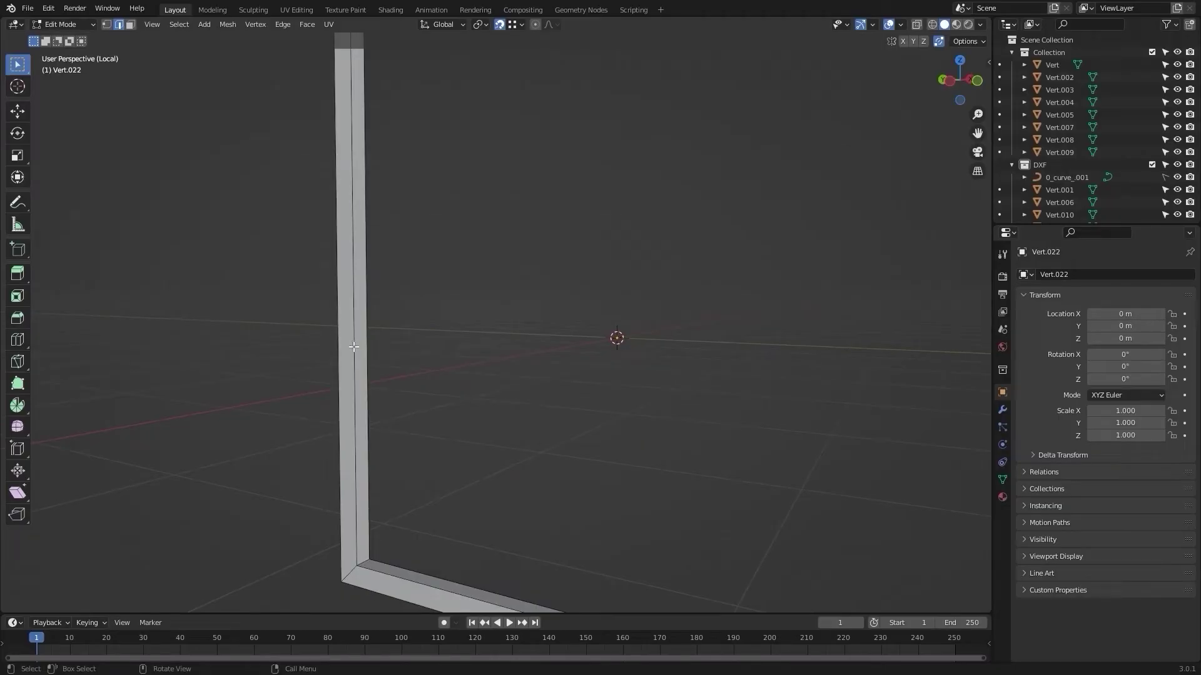
key(f)
Step: Fill the frame's remaining inner sides along the top and bottom members between the front and back edges
scroll(549, 155, down, 4)
shift+middle_drag(549, 155, 431, 272)
scroll(456, 401, up, 3)
click(401, 192)
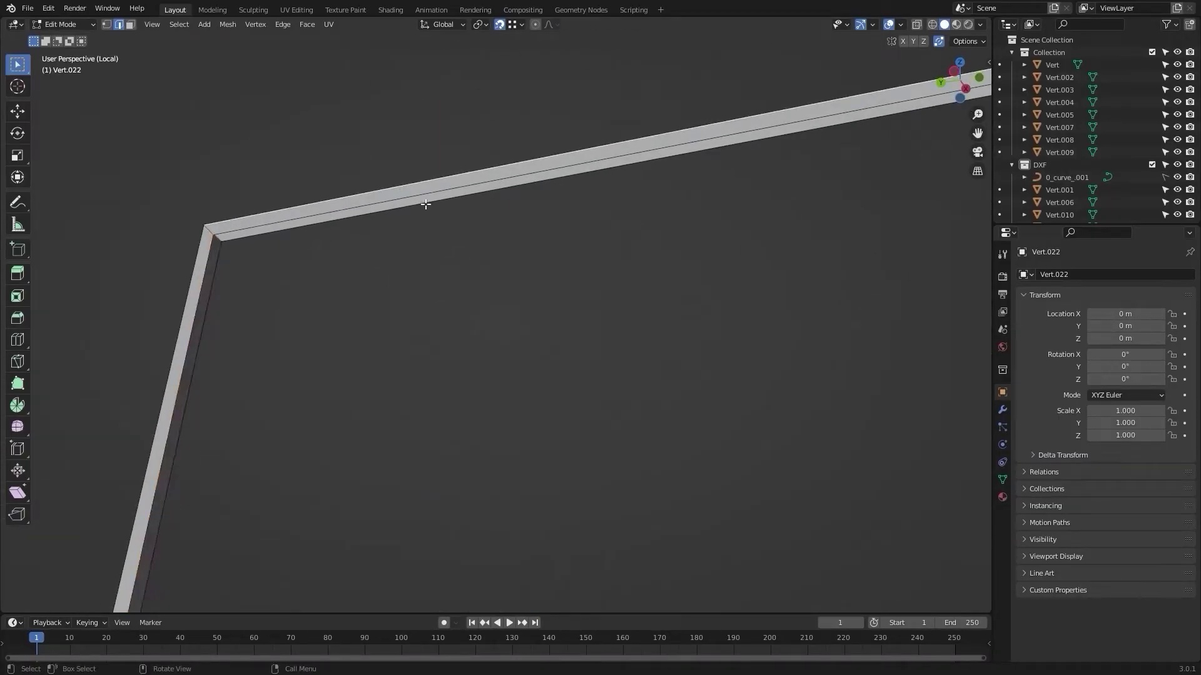
scroll(503, 293, down, 10)
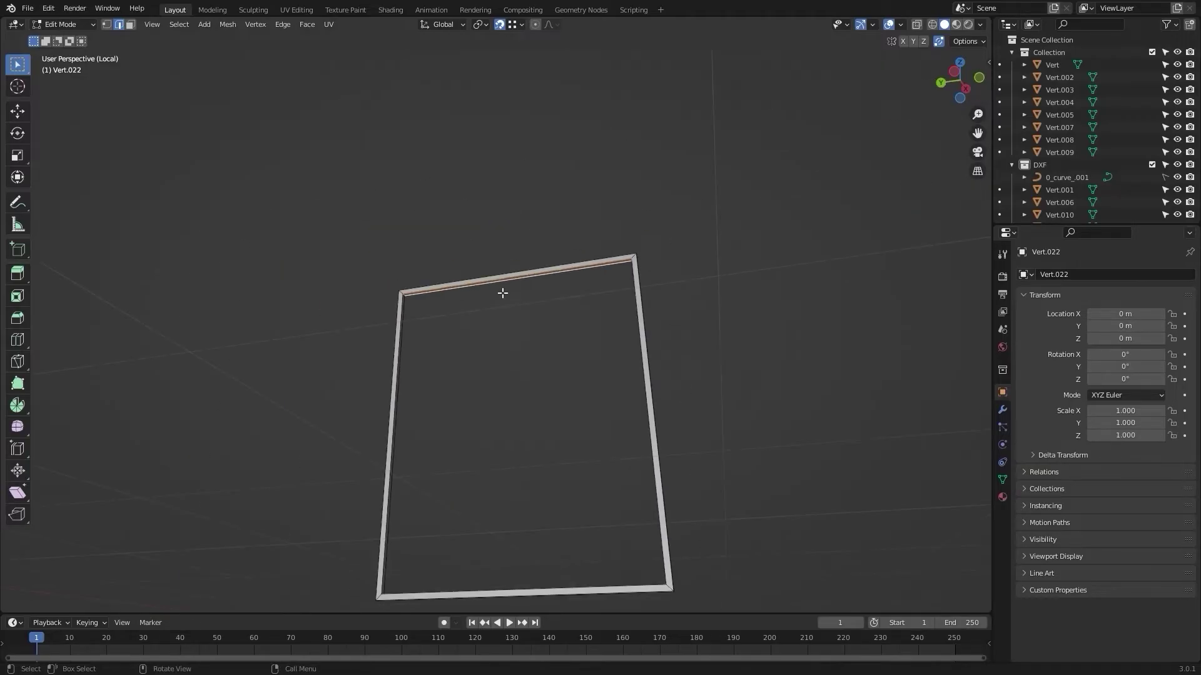
middle_drag(503, 293, 631, 472)
scroll(590, 426, up, 6)
shift+middle_drag(432, 272, 354, 143)
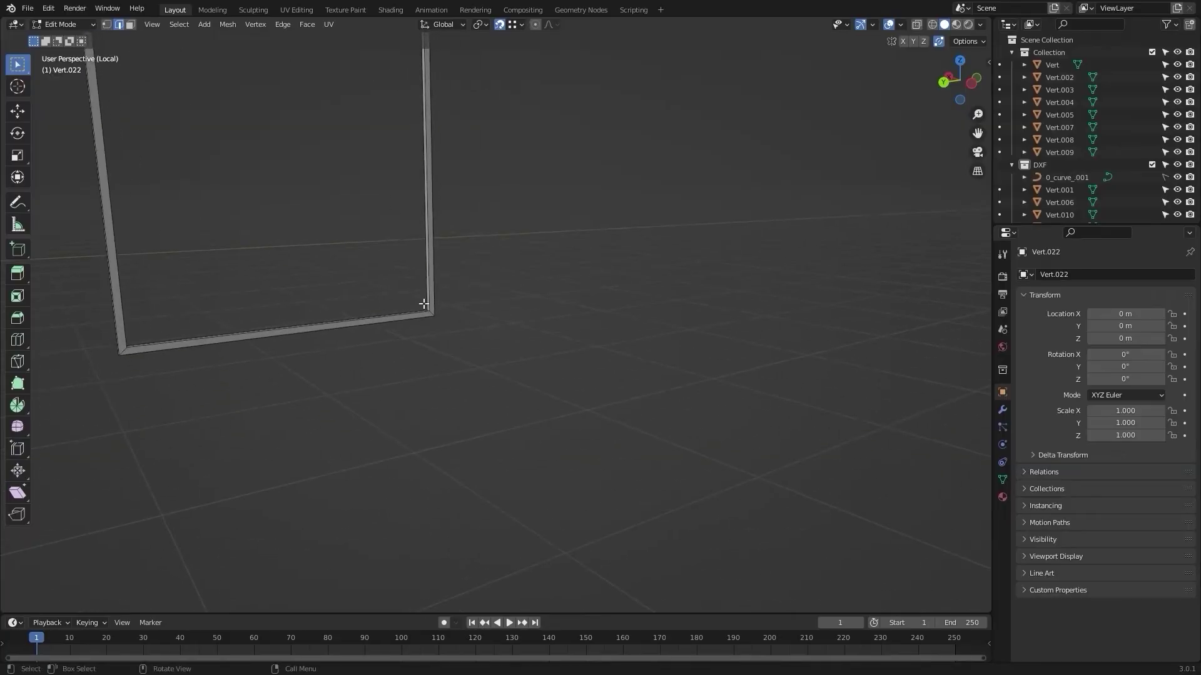
scroll(432, 305, up, 3)
middle_drag(427, 230, 548, 431)
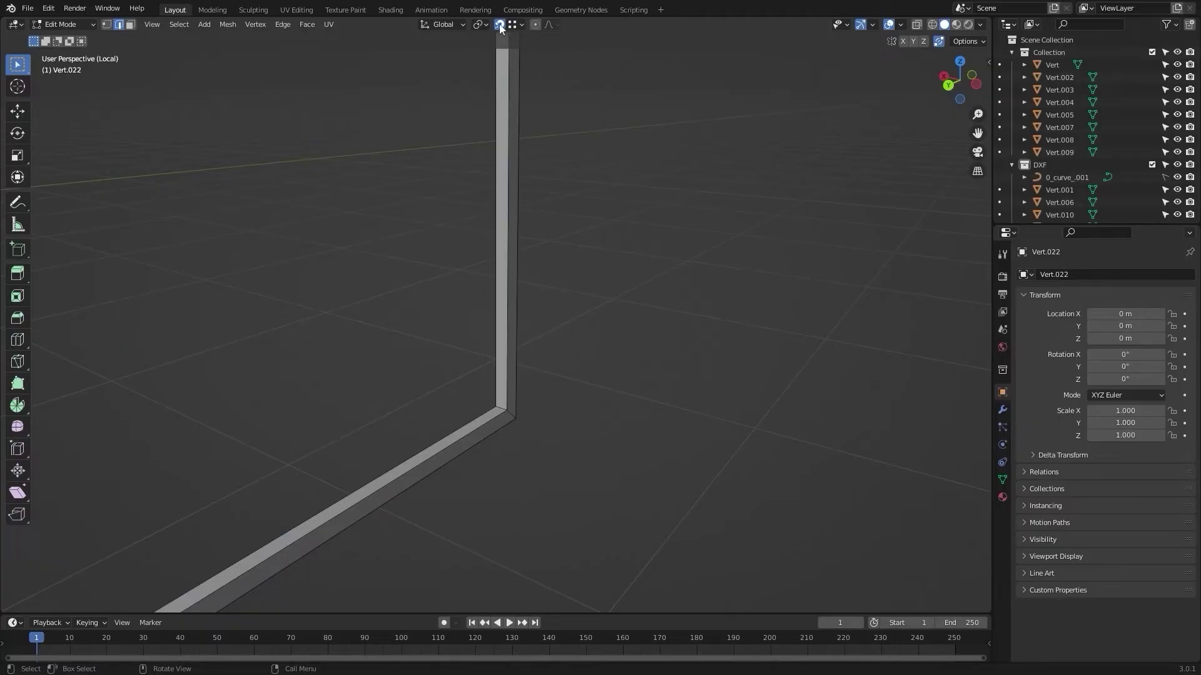
Step: With snapping off, add a centred loop cut around the frame's inner sides and separate that loop into its own object
alt+drag(551, 371, 617, 365)
scroll(478, 442, up, 3)
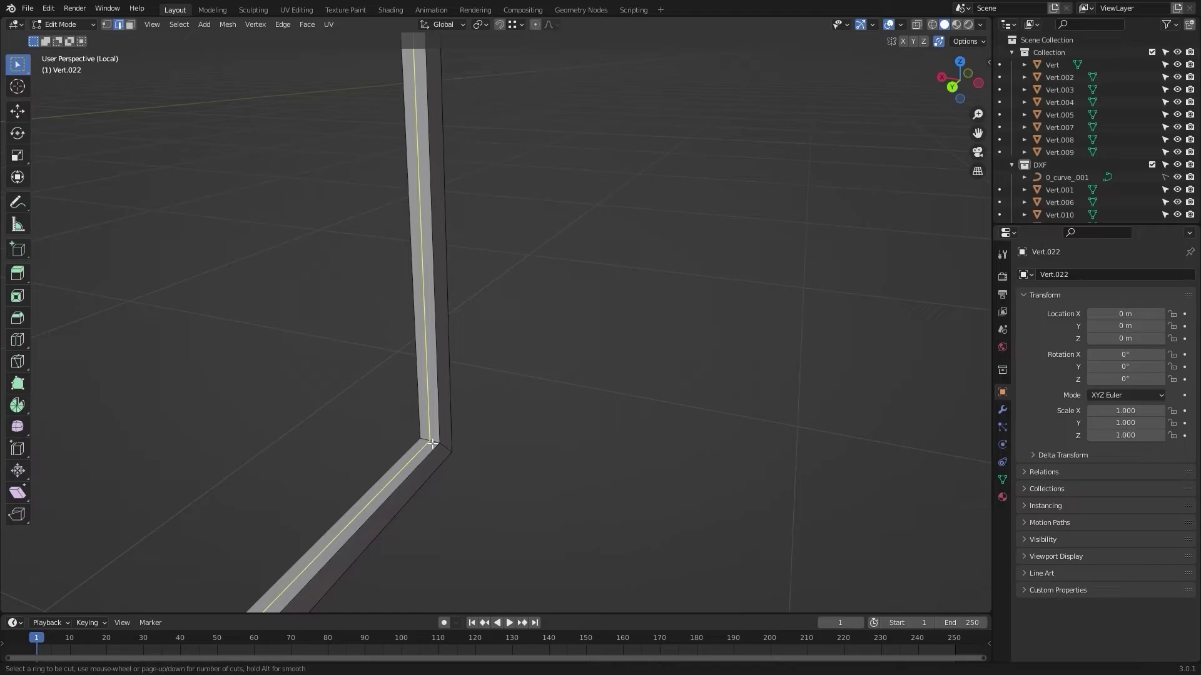
key(p)
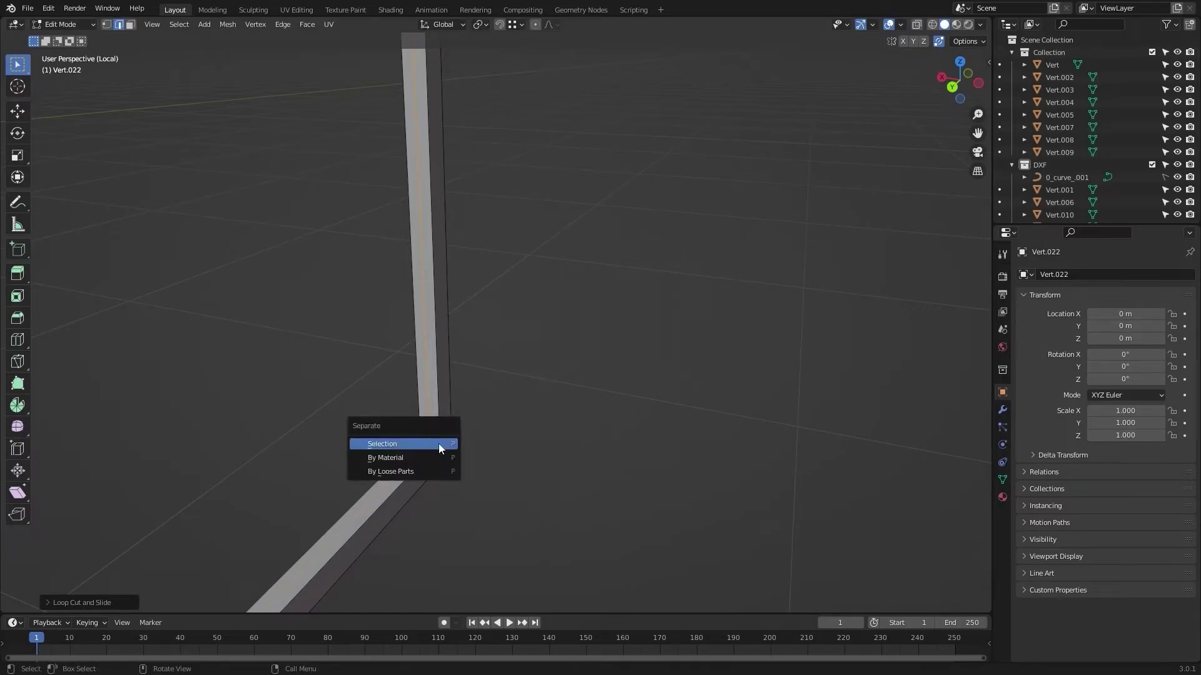
click(438, 444)
key(z)
key(Tab)
click(614, 437)
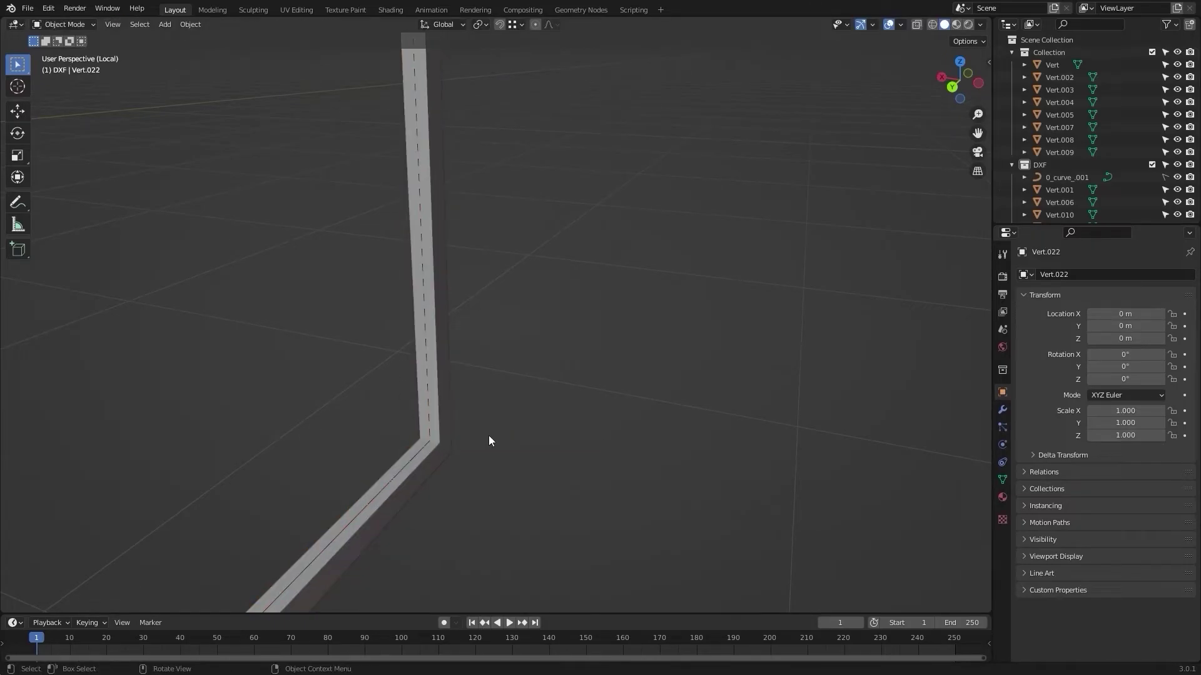
Step: Fill the separated edge loop with a face as the glass pane, leave local view and select the pane in Object Mode
click(426, 429)
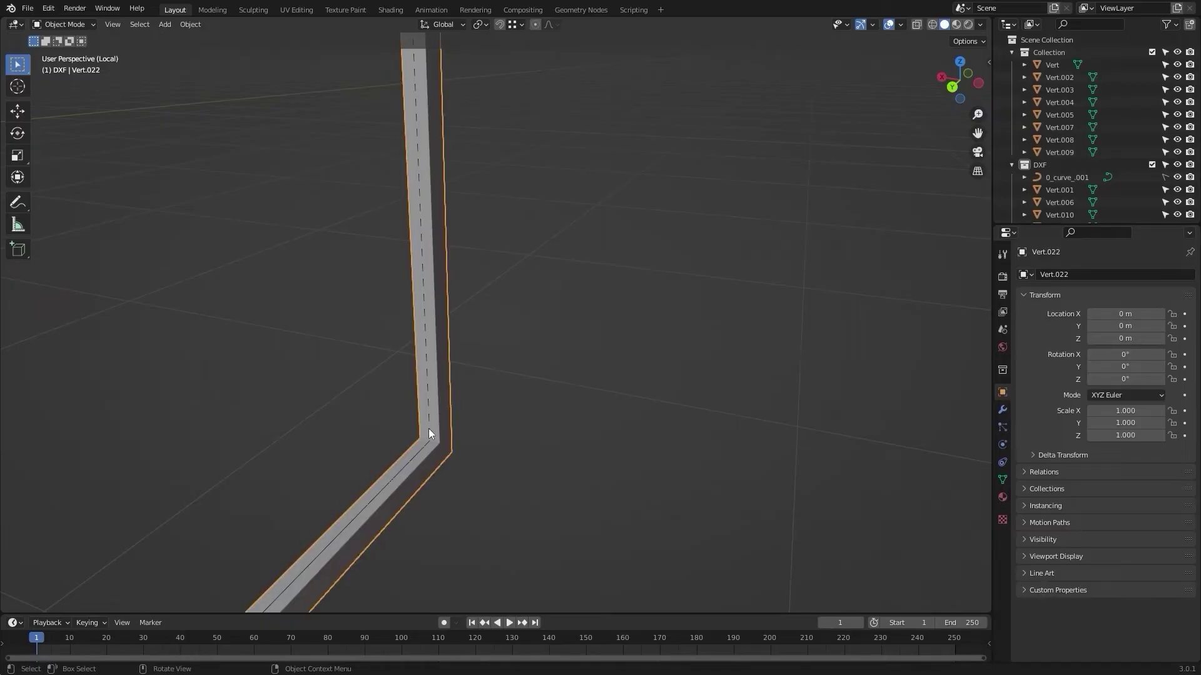
key(h)
click(429, 429)
key(Tab)
scroll(460, 432, down, 1)
middle_drag(459, 431, 420, 344)
key(f)
scroll(415, 375, down, 3)
key(slash)
key(Tab)
click(409, 340)
click(420, 340)
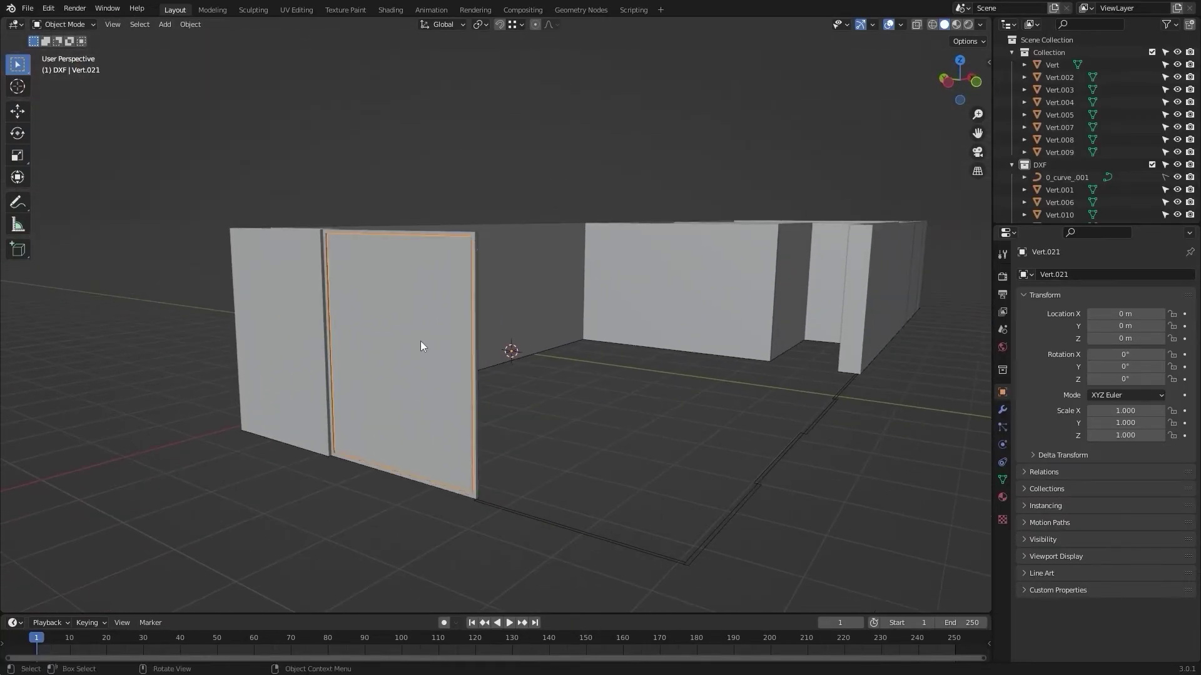
Step: Duplicate the window frame together with its glass and move the copy about 2.2 m along negative Y
scroll(423, 342, up, 2)
click(464, 270)
middle_drag(464, 270, 461, 366)
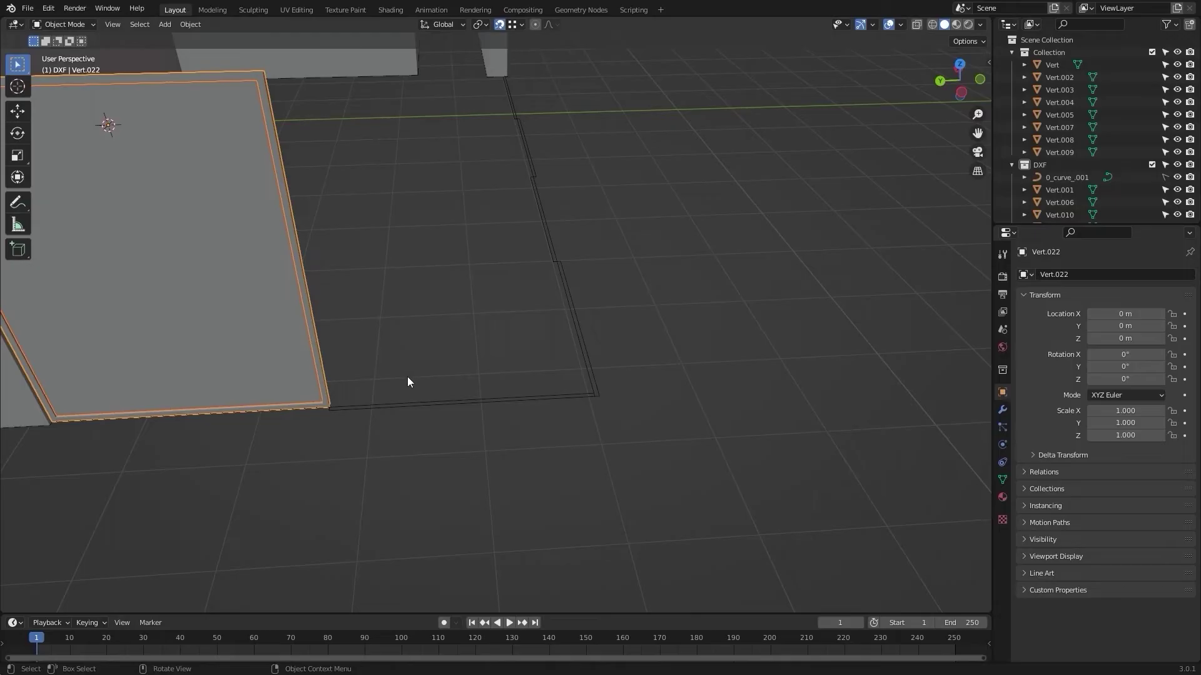
key(shift+d)
key(x)
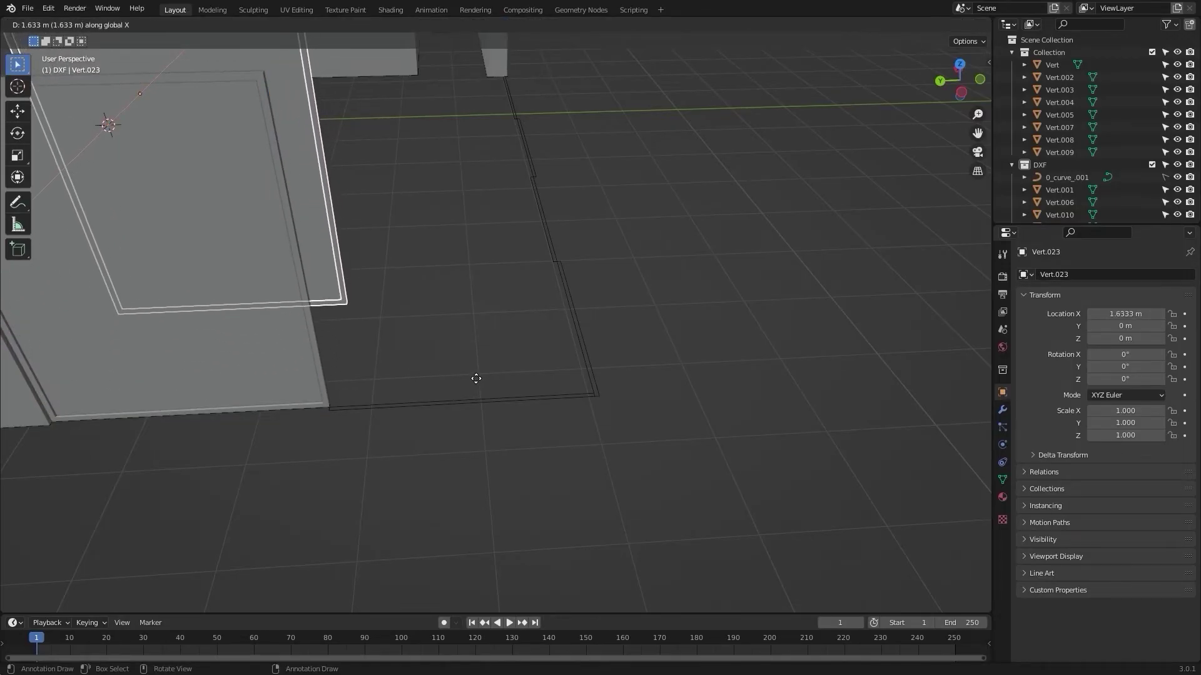
key(y)
click(577, 434)
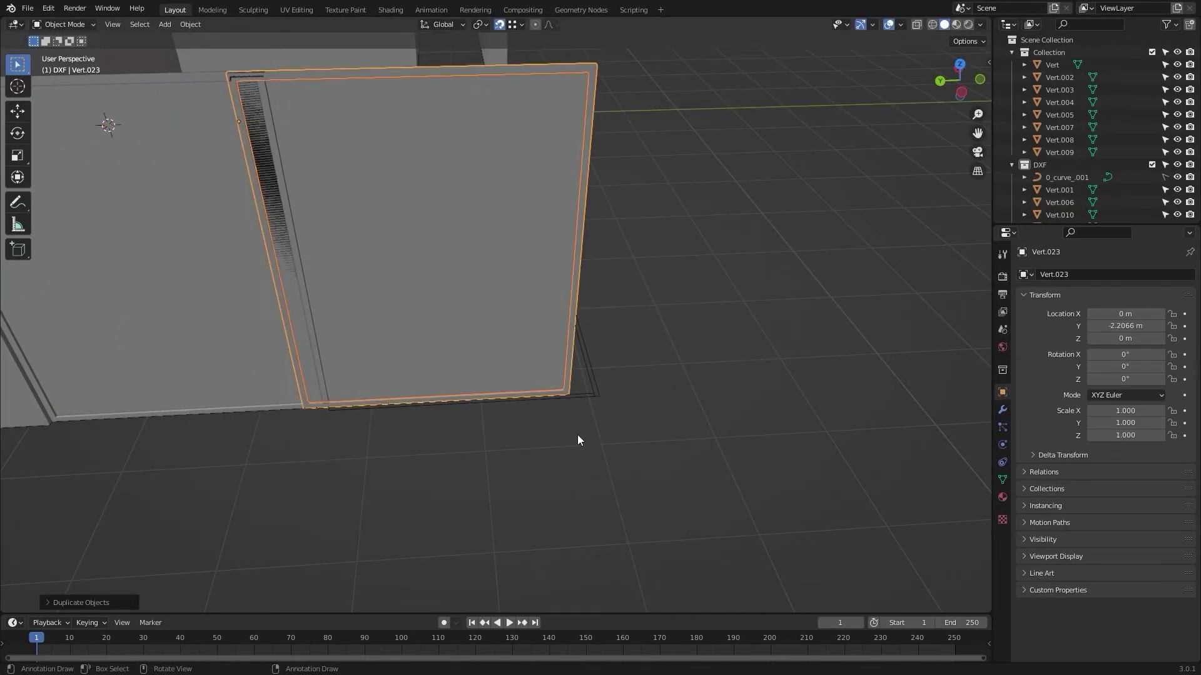
Step: Move the duplicated window panel so that it snaps to the floor plan's outer corner beside the first panel
scroll(504, 391, up, 3)
shift+middle_drag(555, 399, 530, 392)
scroll(530, 392, up, 2)
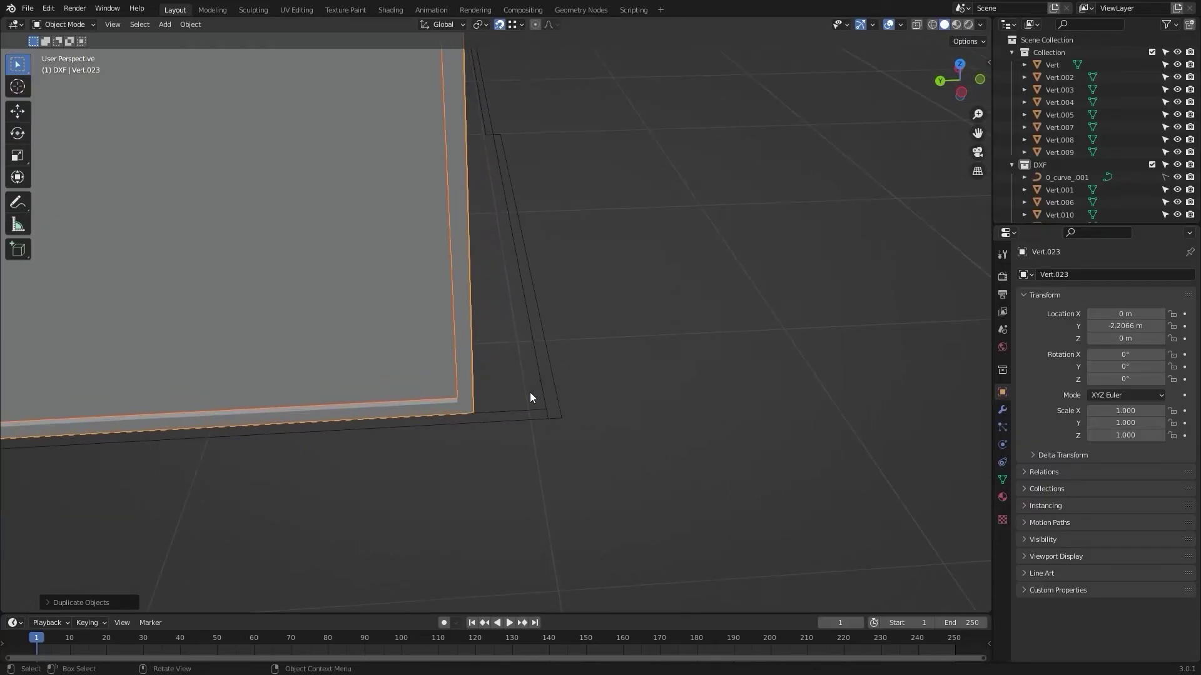
key(g)
click(612, 424)
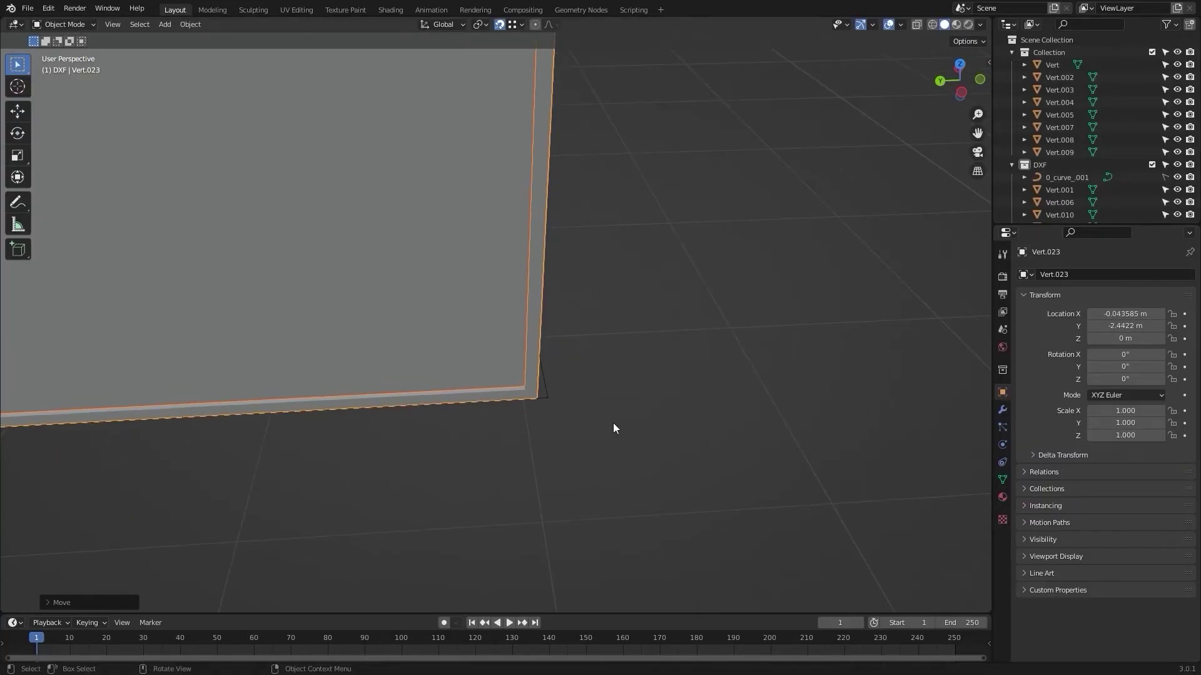
Step: Select the corner panel's glass and frame, duplicate them and move the copy about 1.9 m along X
middle_drag(613, 423, 484, 374)
scroll(484, 374, down, 8)
middle_drag(390, 393, 494, 425)
click(527, 459)
scroll(526, 459, up, 2)
click(418, 363)
scroll(425, 396, up, 3)
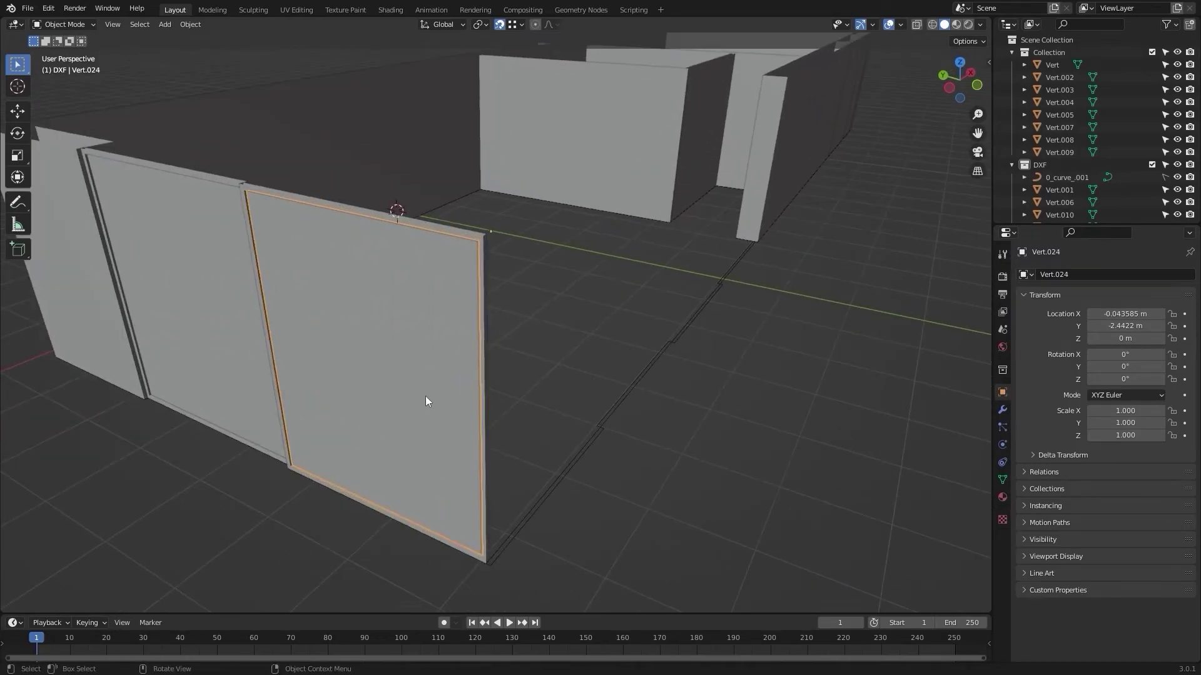
middle_drag(426, 395, 477, 328)
shift+click(579, 170)
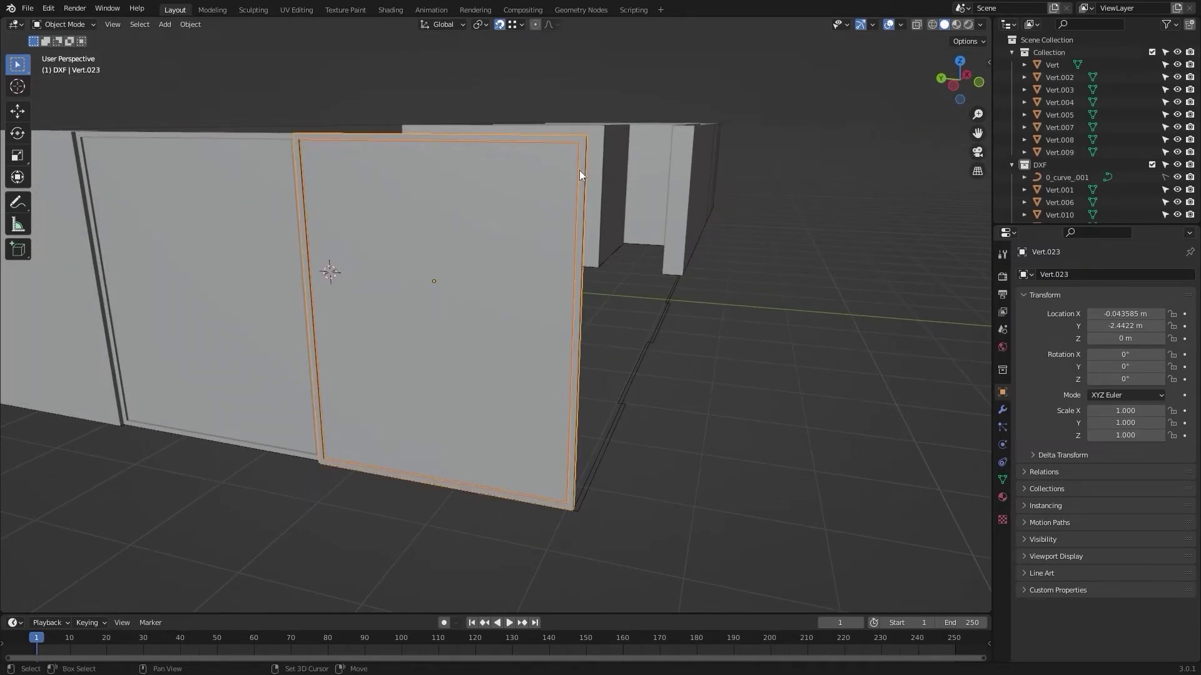
middle_drag(731, 338, 581, 351)
scroll(434, 343, down, 2)
middle_drag(434, 343, 499, 367)
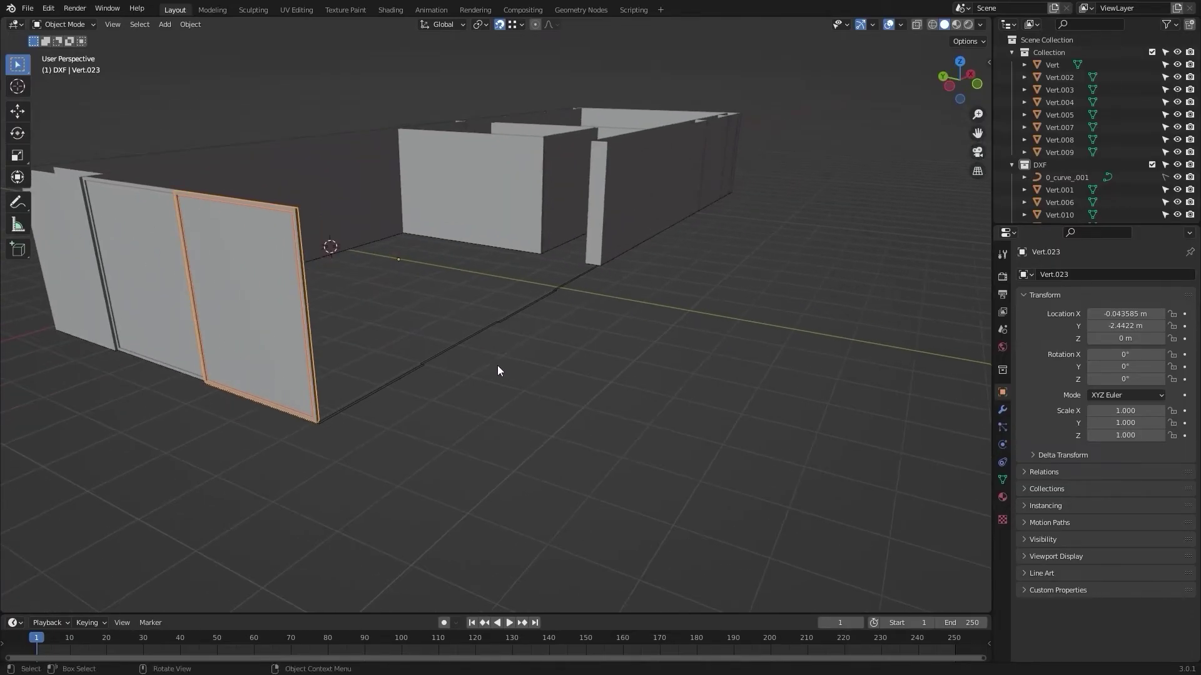
key(shift+d)
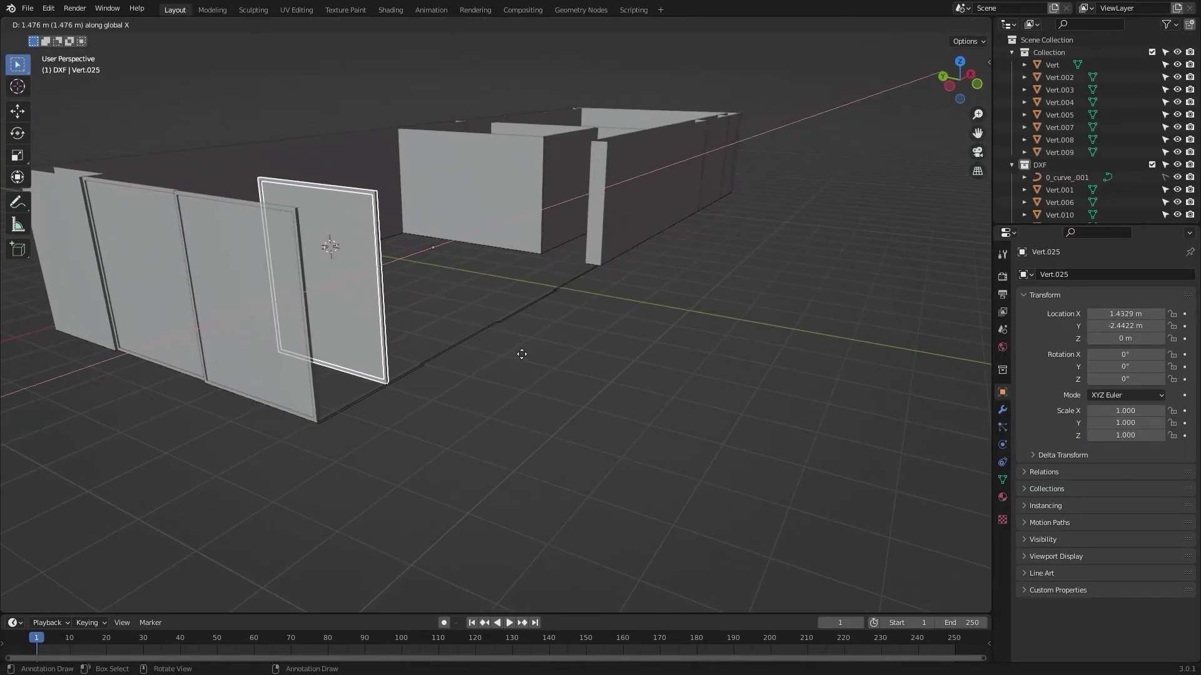
click(532, 354)
Step: In Edit Mode, select all geometry of the new copy and rotate it 90° about Z to face the long side
key(Tab)
middle_drag(531, 354, 511, 318)
text(a)
text(r90)
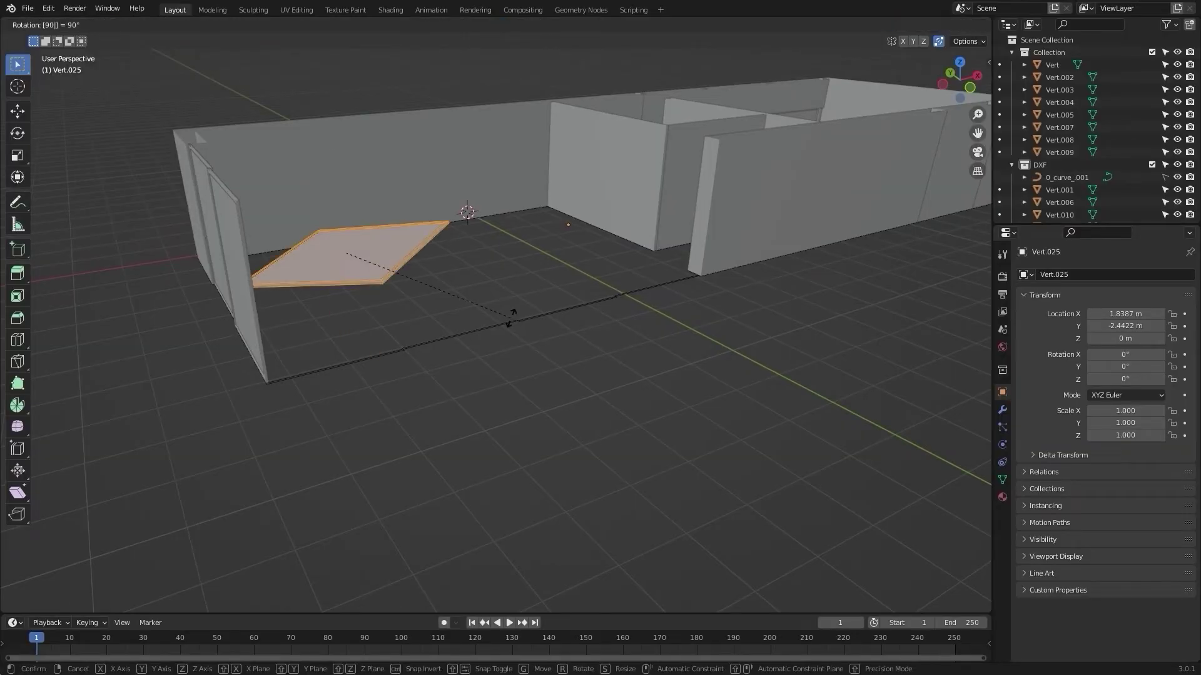
key(Escape)
key(r)
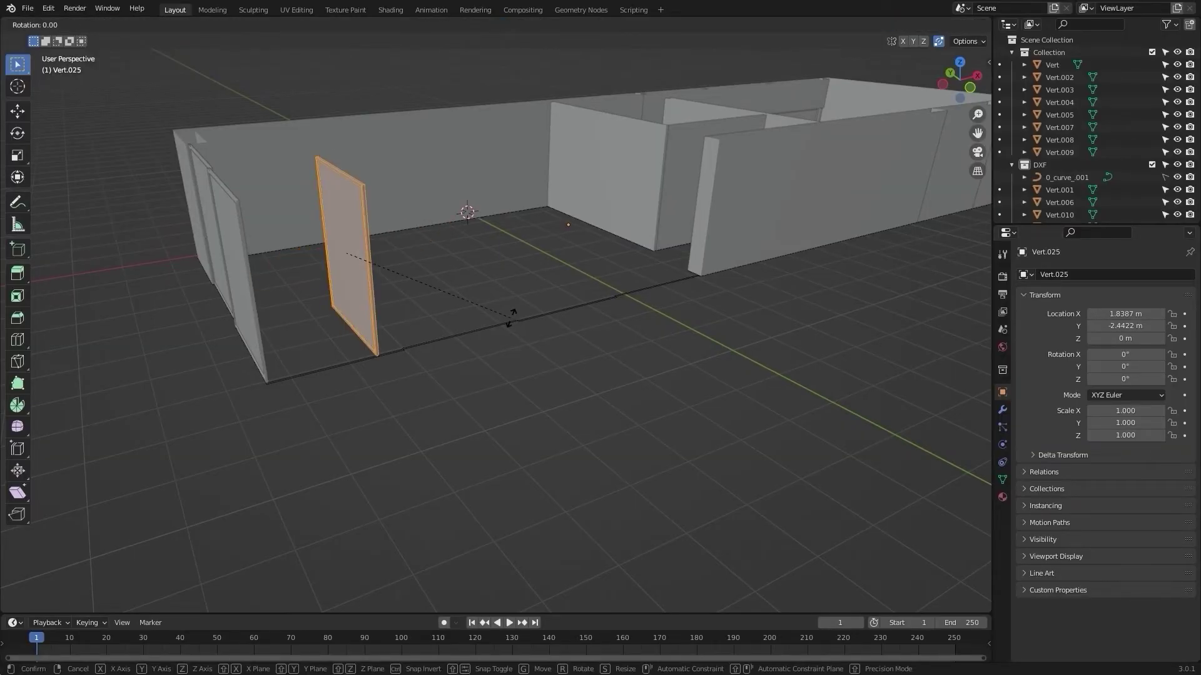
text(90)
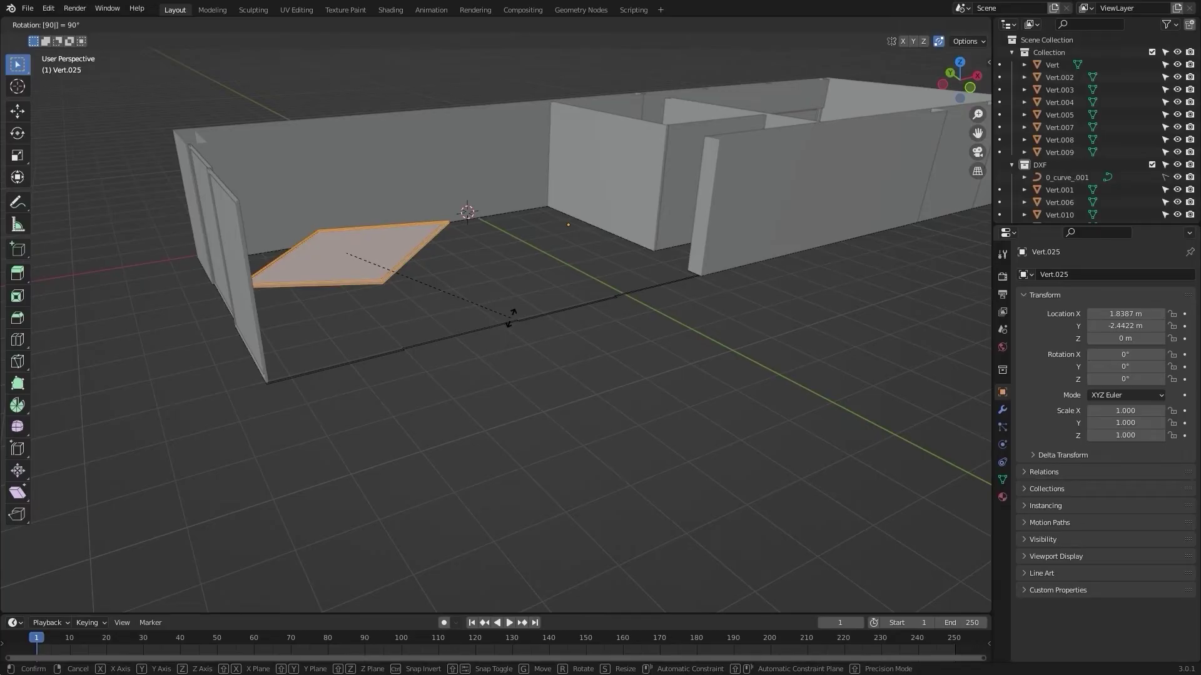
text(z)
key(Return)
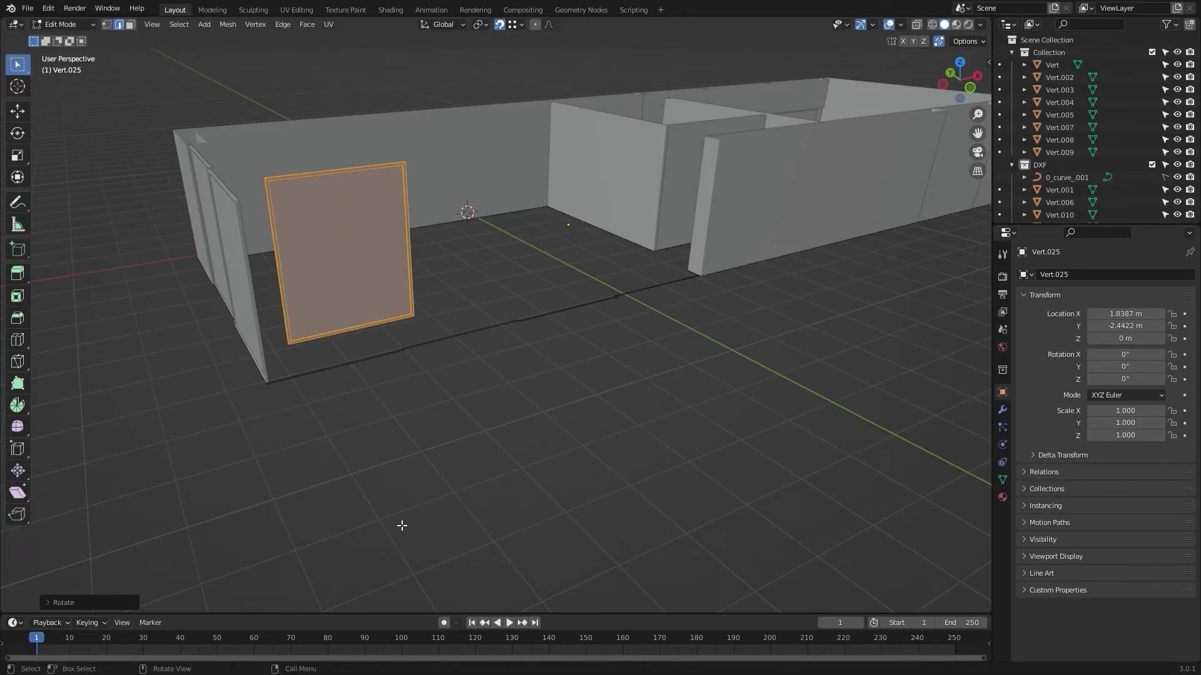
Step: Move the rotated panel geometry so it snaps to the floor plan's outer corner, and clear the selection in vertex mode
middle_drag(402, 526, 314, 394)
mouse_move(589, 373)
middle_down()
mouse_move(554, 372)
mouse_move(662, 364)
mouse_move(437, 395)
mouse_move(362, 317)
middle_up()
key(g)
click(553, 371)
key(1)
key(alt+a)
scroll(362, 316, up, 1)
key(shift+z)
shift+middle_drag(107, 324, 317, 316)
scroll(369, 360, up, 2)
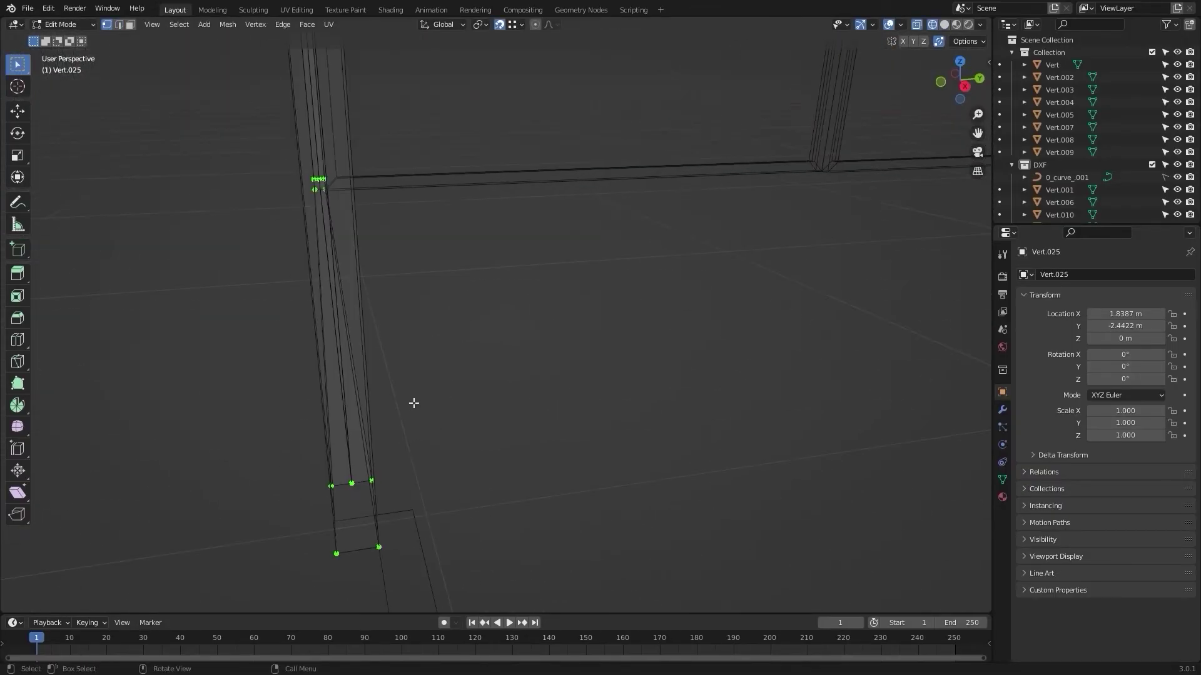
mouse_move(414, 403)
middle_down()
mouse_move(469, 375)
mouse_move(777, 389)
mouse_move(601, 394)
mouse_move(823, 386)
middle_up()
key(shift+z)
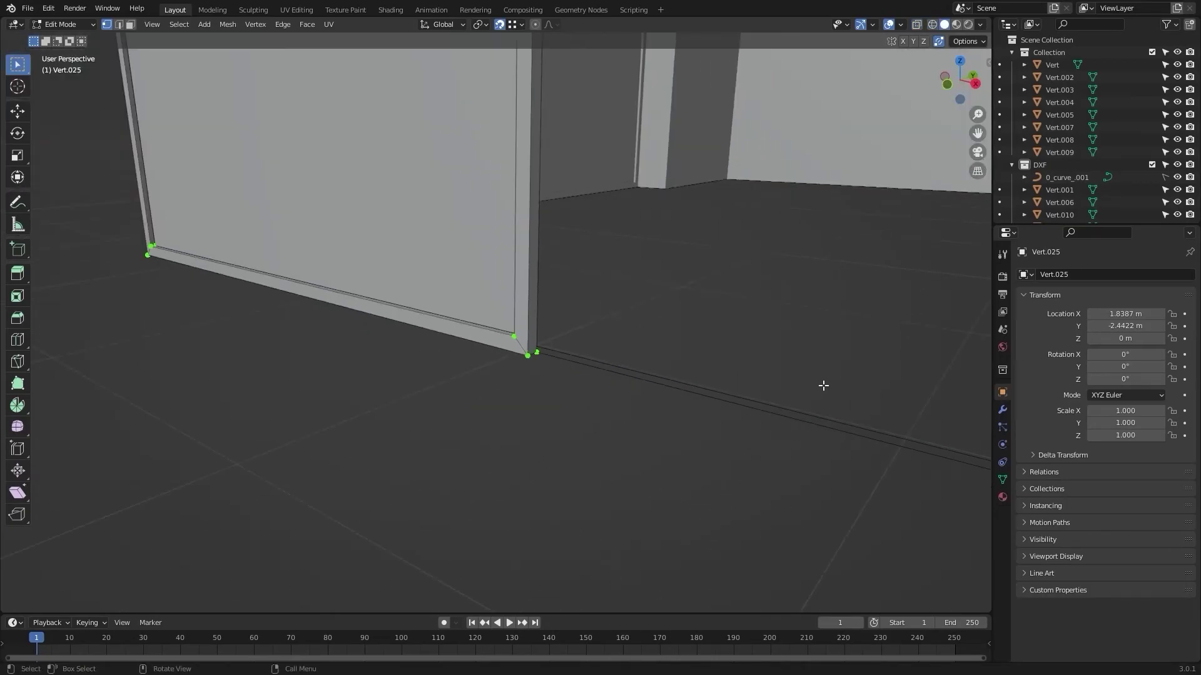
scroll(651, 343, down, 4)
middle_drag(651, 343, 677, 331)
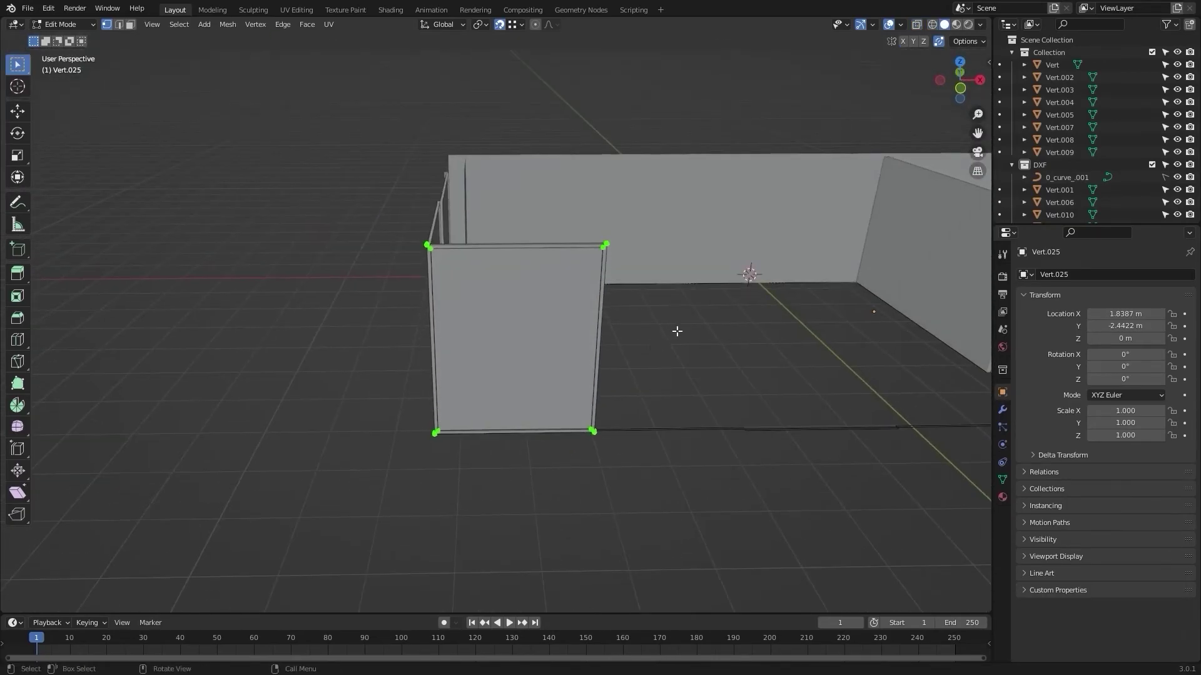
Step: Select the vertices of the panel's free vertical side, move them along X to snap to the floor plan's division mark, and leave Edit Mode
key(shift+z)
drag(577, 211, 629, 489)
key(z)
click(650, 457)
scroll(755, 453, up, 2)
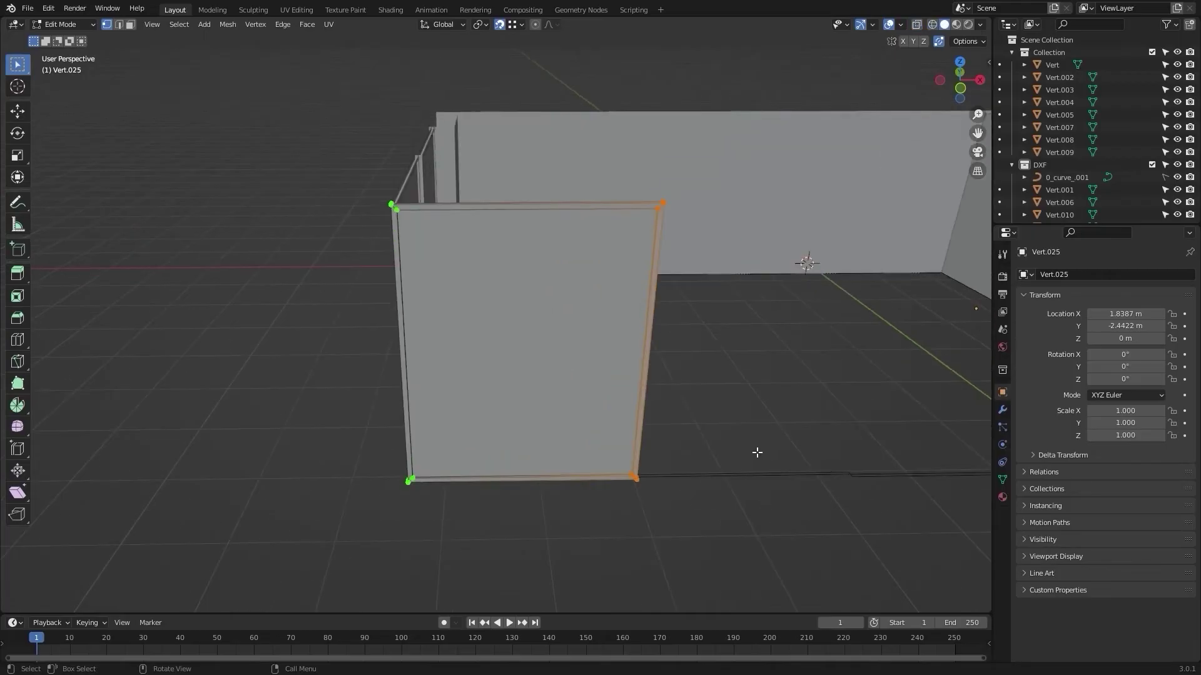
shift+middle_drag(747, 491, 654, 381)
scroll(692, 357, up, 3)
key(g)
key(x)
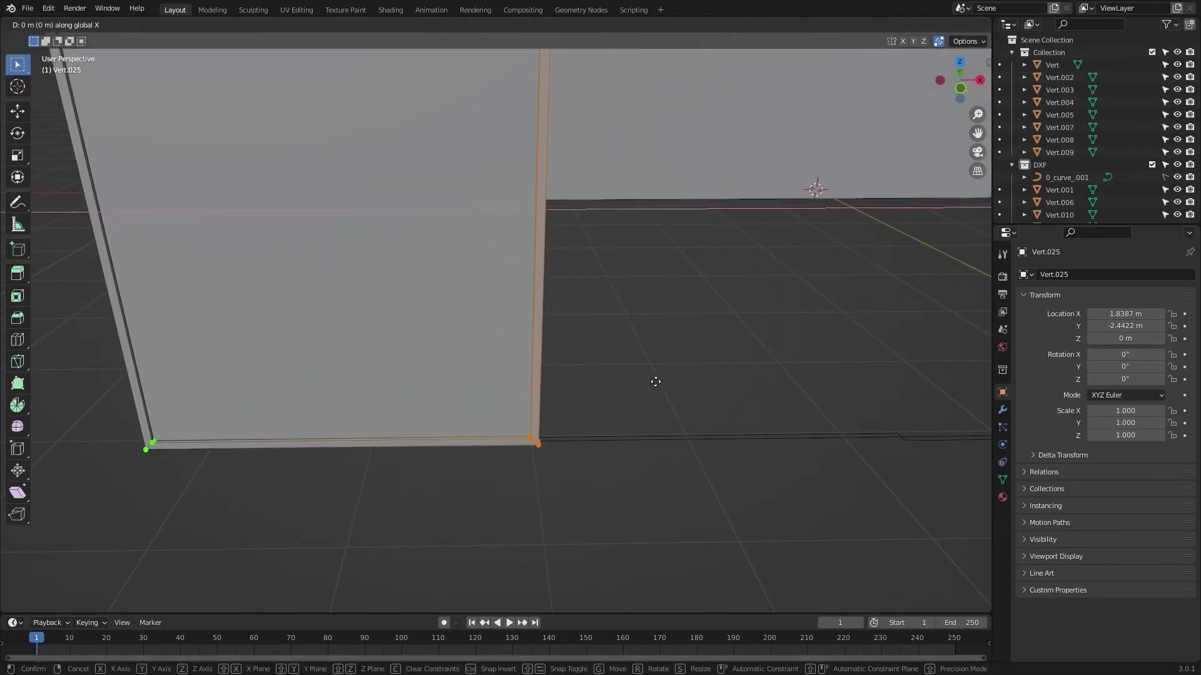
click(542, 476)
scroll(541, 477, up, 3)
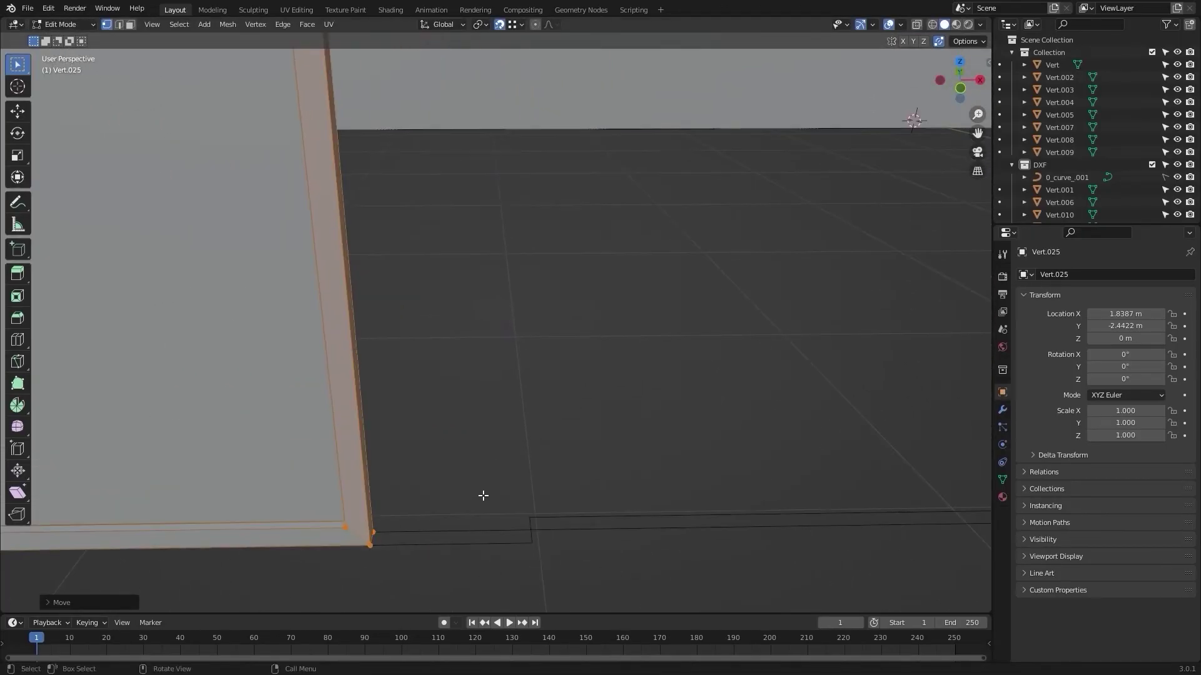
key(g)
click(532, 546)
scroll(535, 544, down, 3)
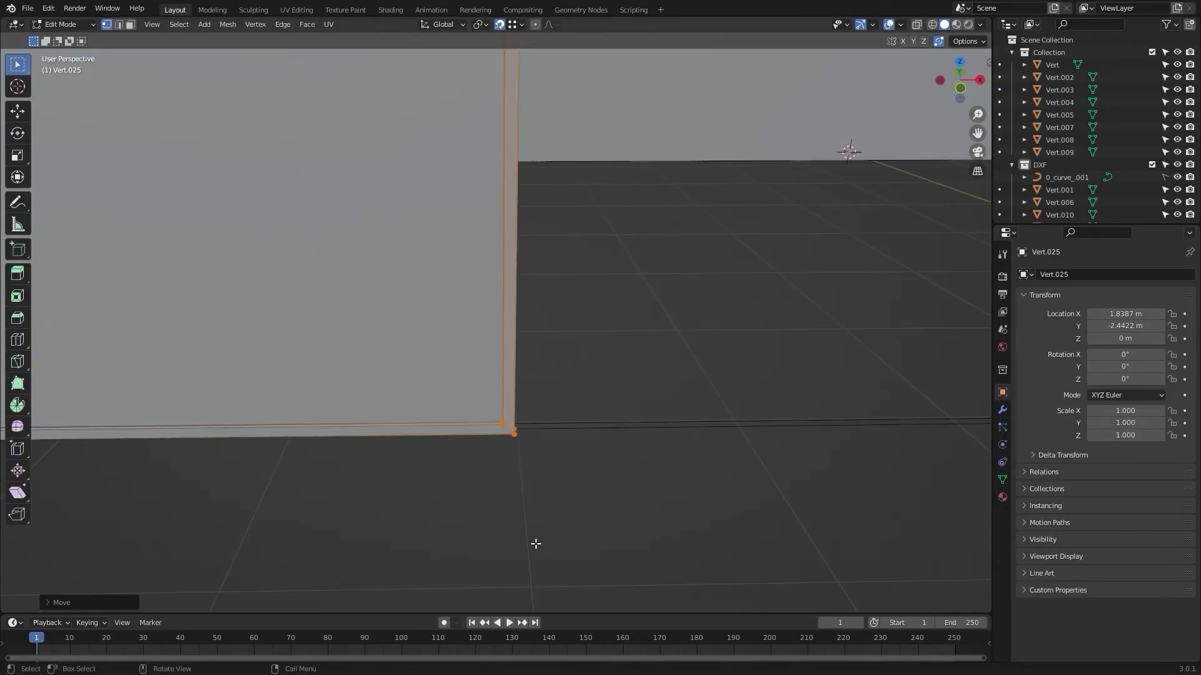
scroll(597, 405, down, 5)
middle_drag(616, 338, 627, 396)
key(Tab)
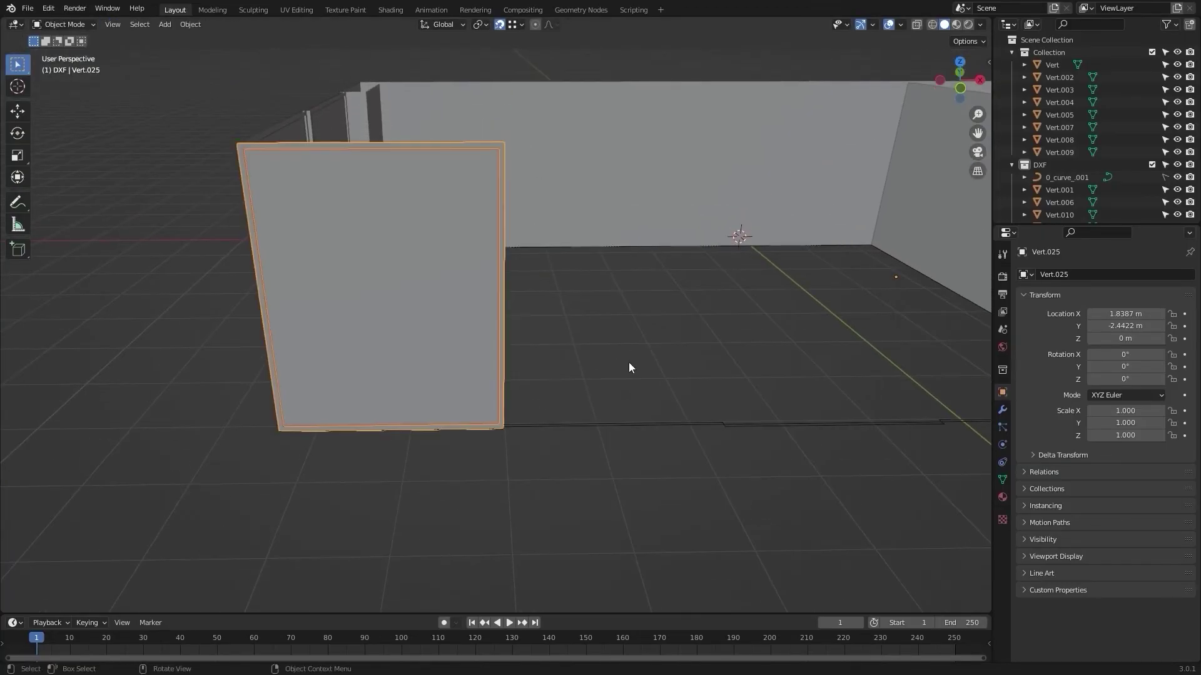
Step: Select the long-side panel's frame and glass, duplicate them and move the copy about 1.9 m along X
click(629, 323)
scroll(630, 322, down, 4)
scroll(362, 324, up, 2)
click(372, 275)
scroll(374, 276, up, 1)
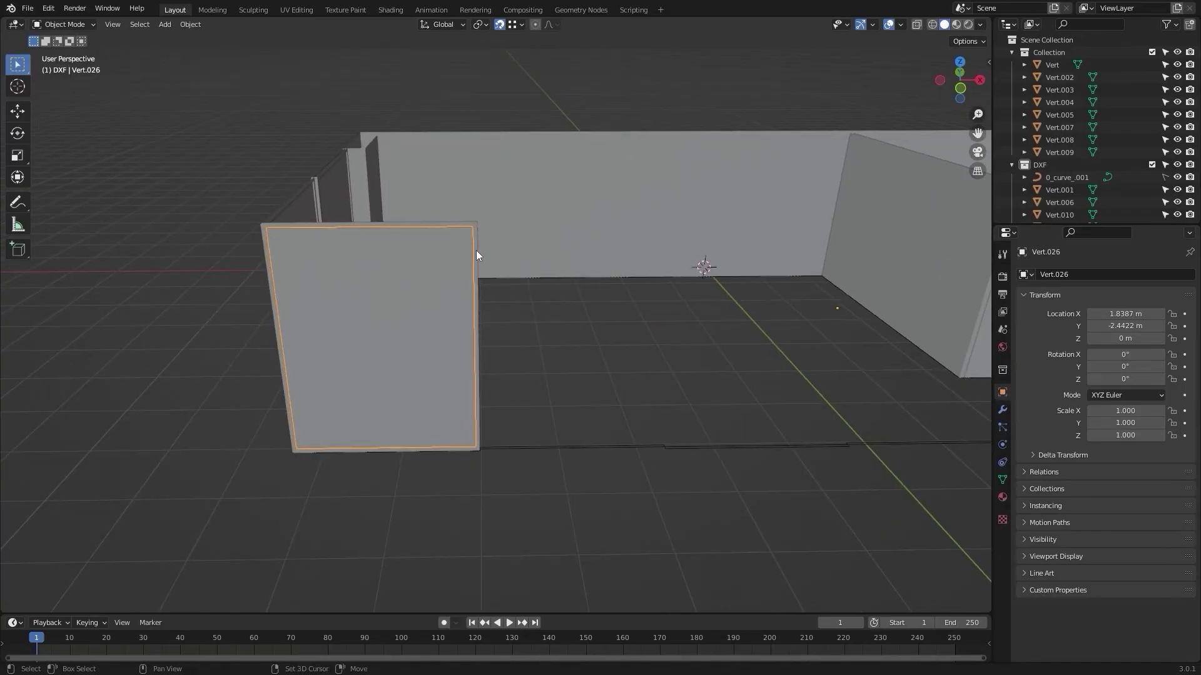
middle_drag(475, 251, 455, 377)
key(shift+d)
key(x)
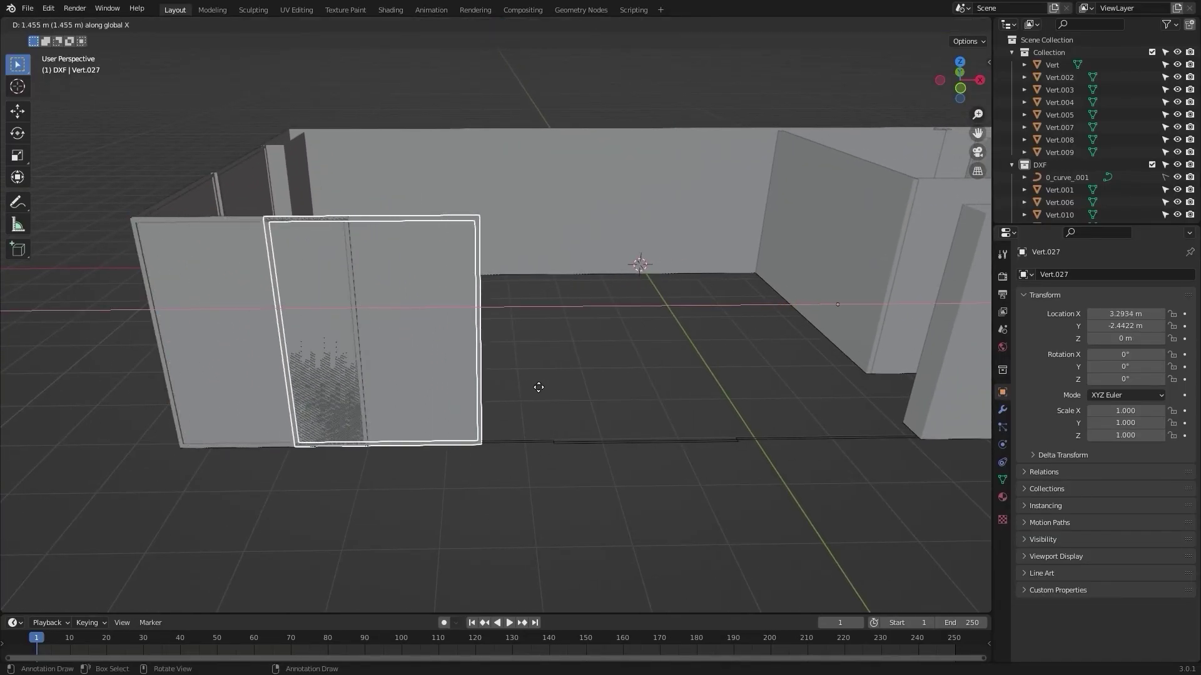
click(554, 388)
Step: Move the duplicated panel about 2.85 m along X so it snaps to the farther offset mark on the floor plan line
scroll(524, 375, up, 5)
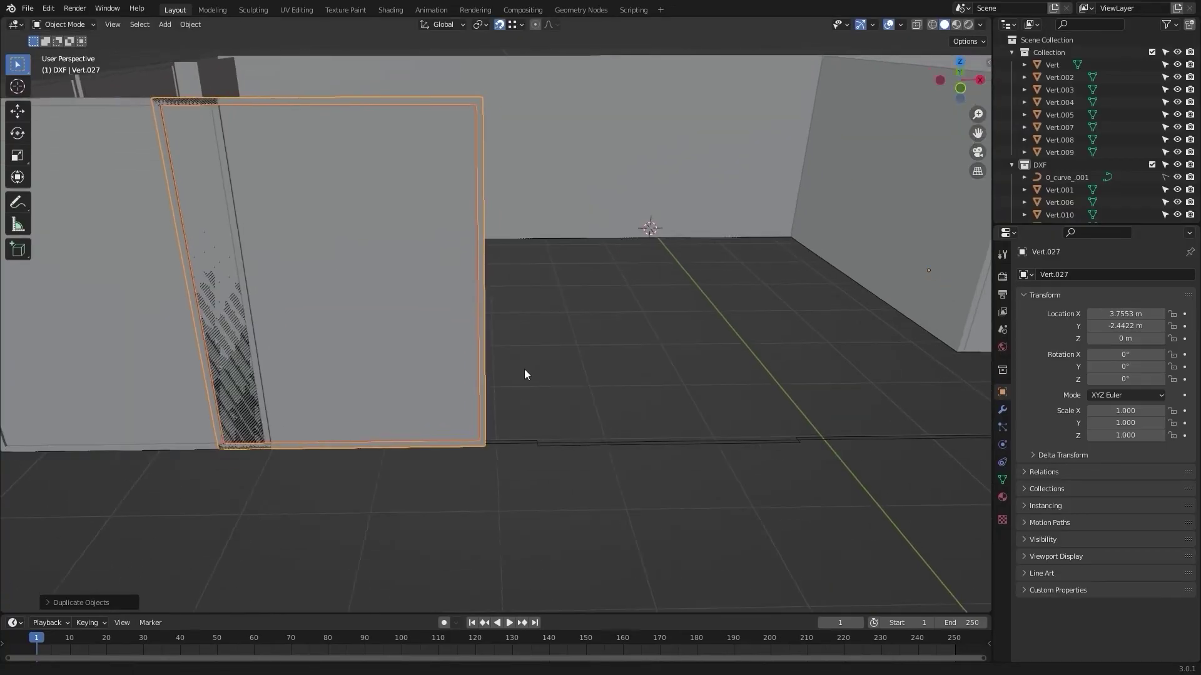
middle_drag(477, 338, 606, 350)
scroll(568, 356, down, 2)
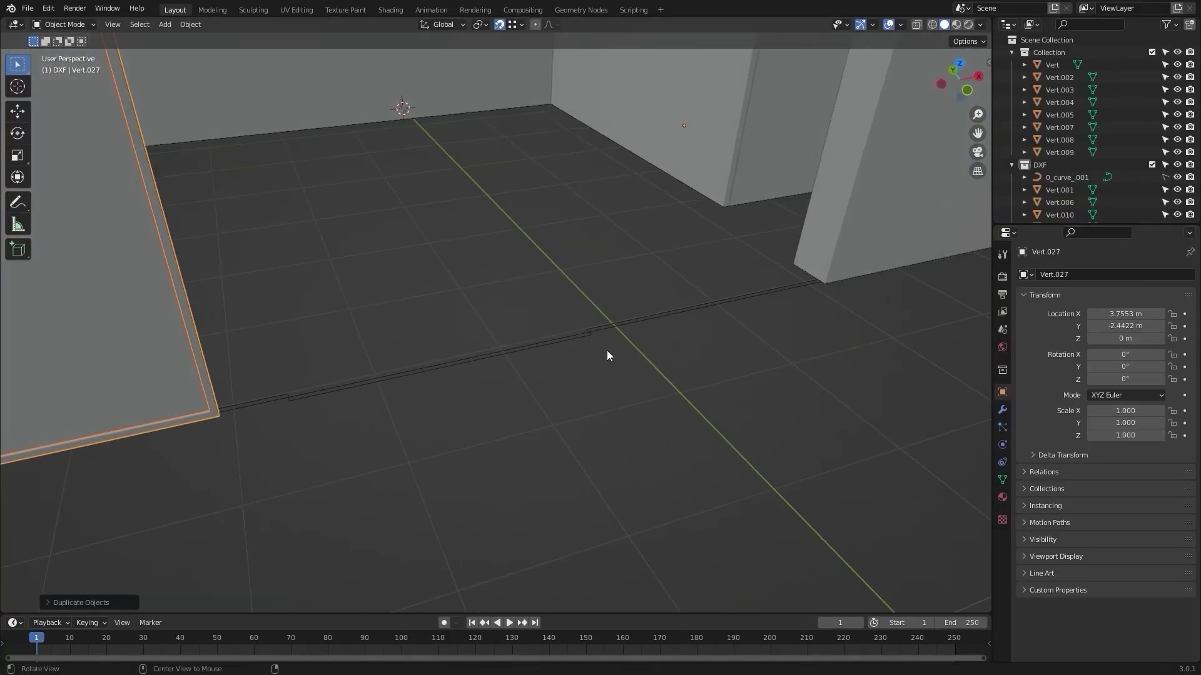
scroll(606, 350, up, 4)
key(g)
key(x)
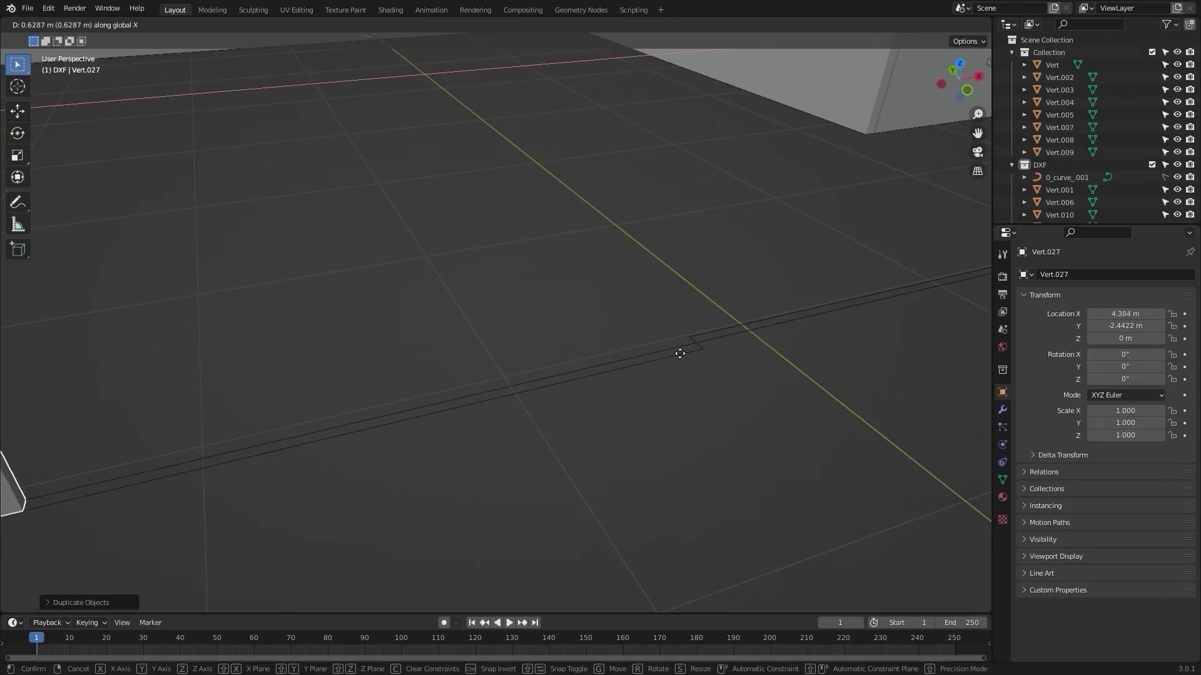
click(707, 351)
scroll(707, 351, down, 4)
middle_drag(688, 347, 595, 329)
alt+drag(595, 328, 538, 330)
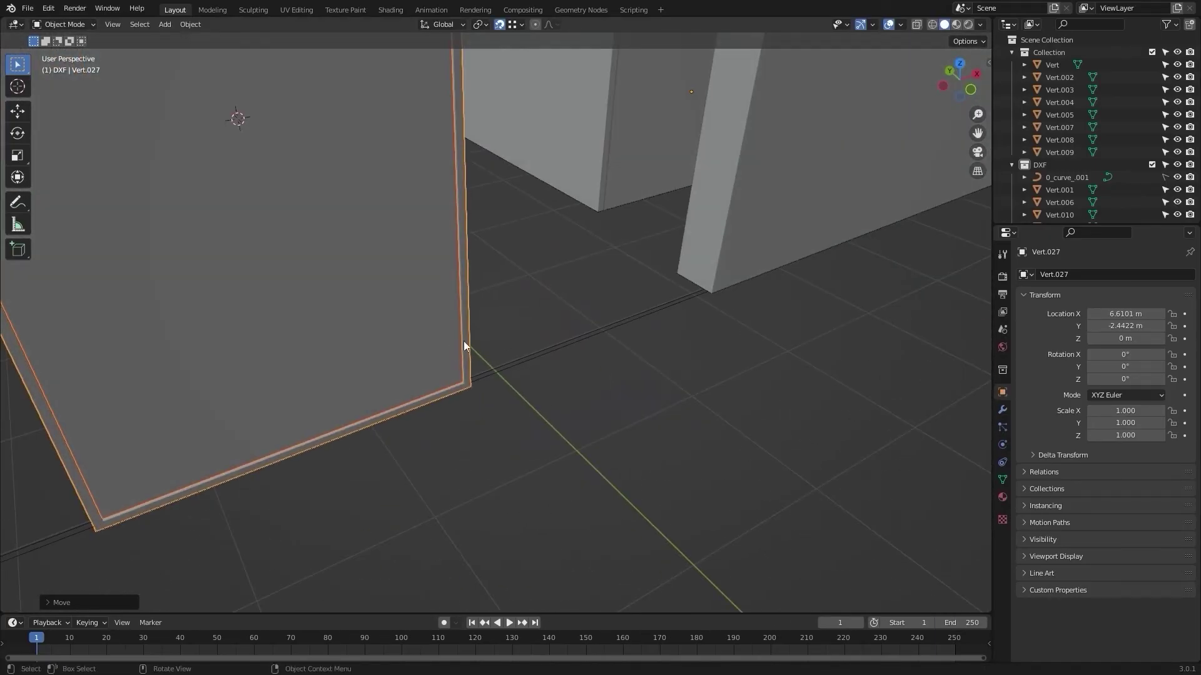
Step: Duplicate the panel again and snap the copy into the gap between the two long-side panels, offset behind the first one
middle_drag(463, 340, 669, 295)
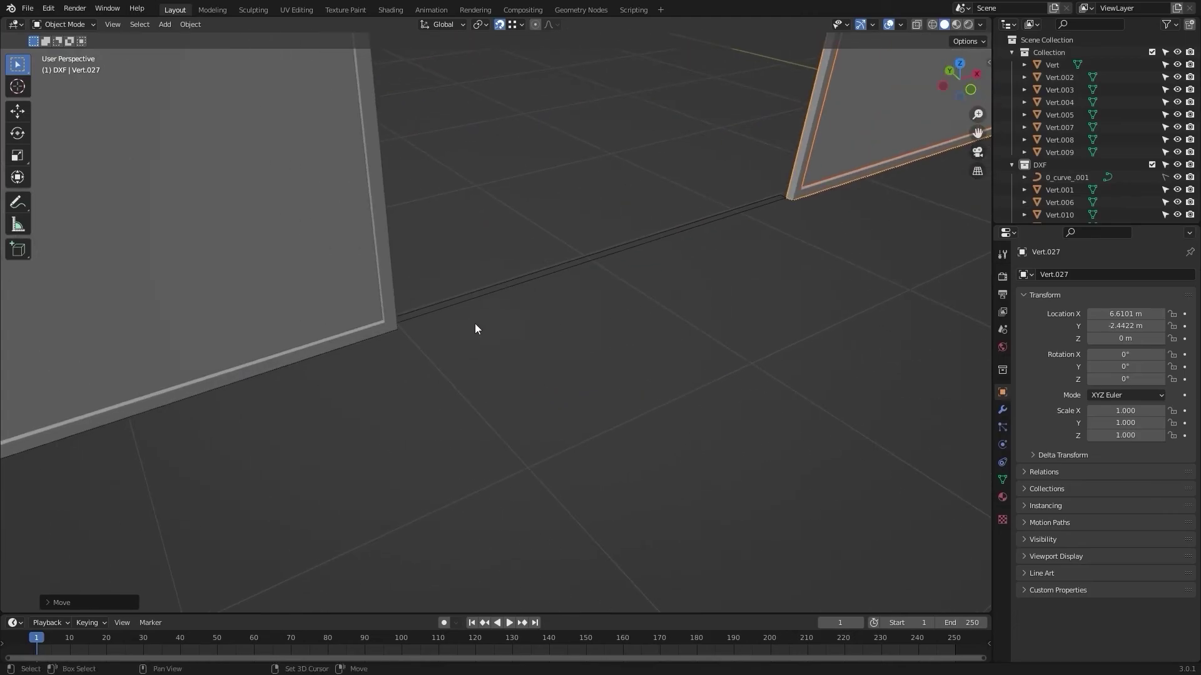
middle_drag(553, 241, 407, 208)
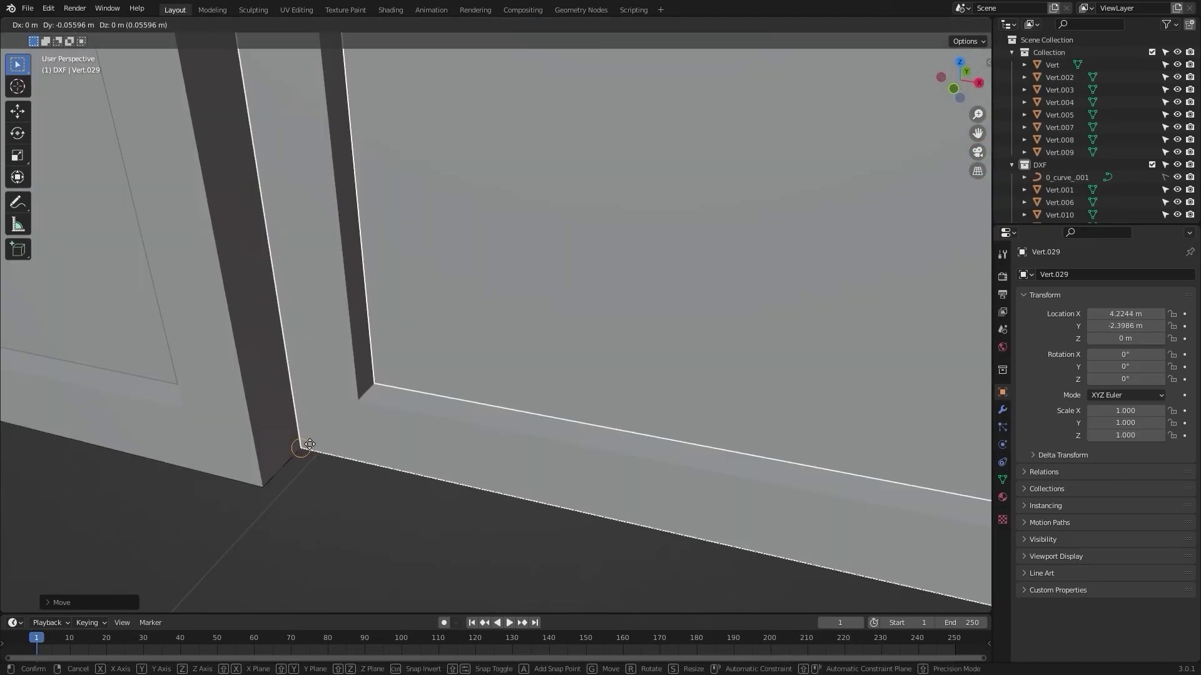
click(313, 441)
scroll(312, 442, down, 4)
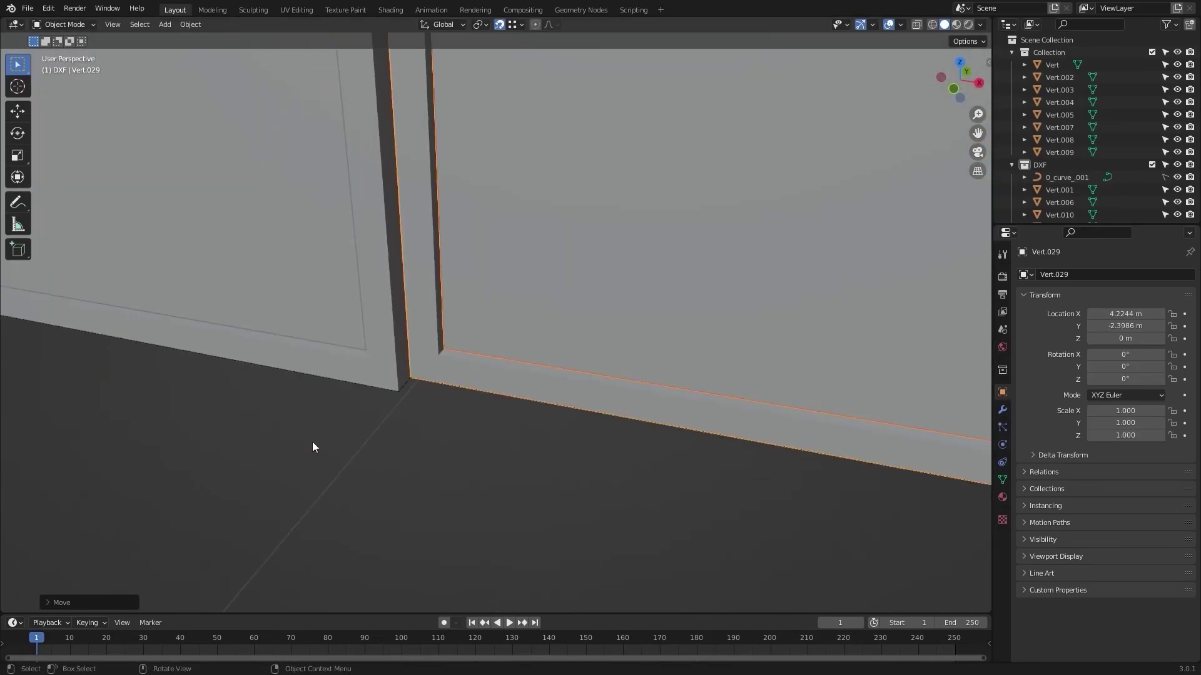
scroll(662, 446, down, 5)
shift+middle_drag(662, 446, 468, 447)
scroll(487, 448, down, 2)
click(512, 449)
Step: Select the middle panel's frame and glass, duplicate them and move the copy about 4.77 m along X against the wall end
scroll(512, 449, down, 5)
shift+middle_drag(557, 423, 174, 375)
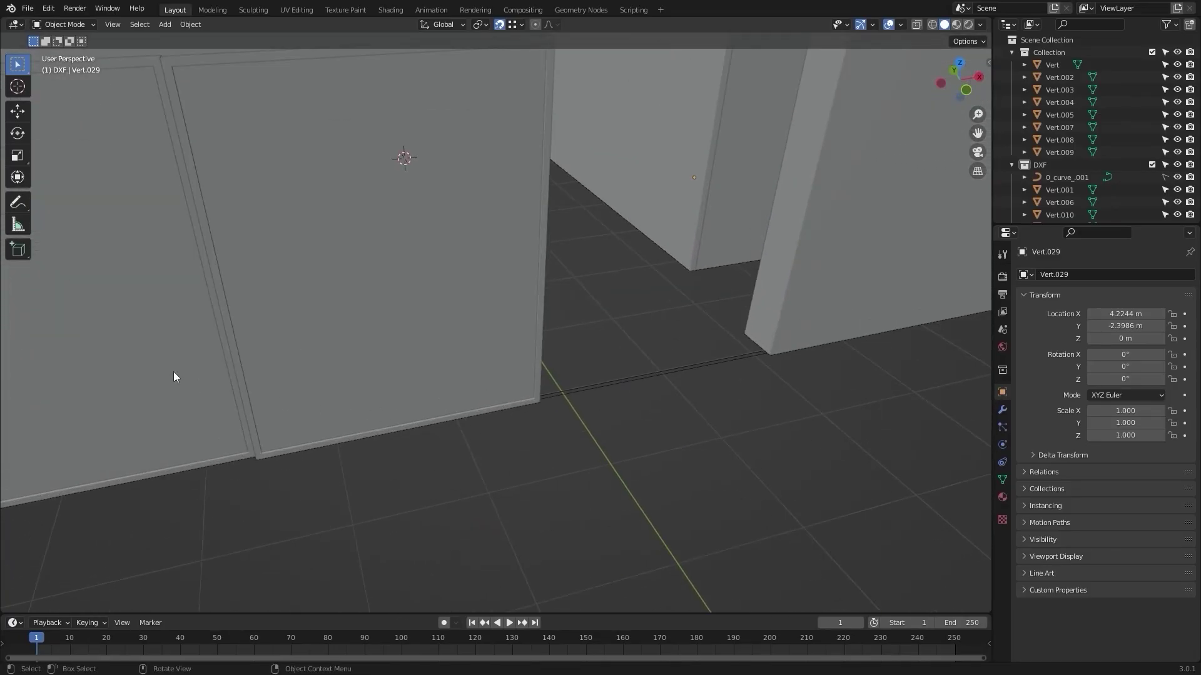
middle_drag(173, 462, 289, 414)
shift+click(405, 355)
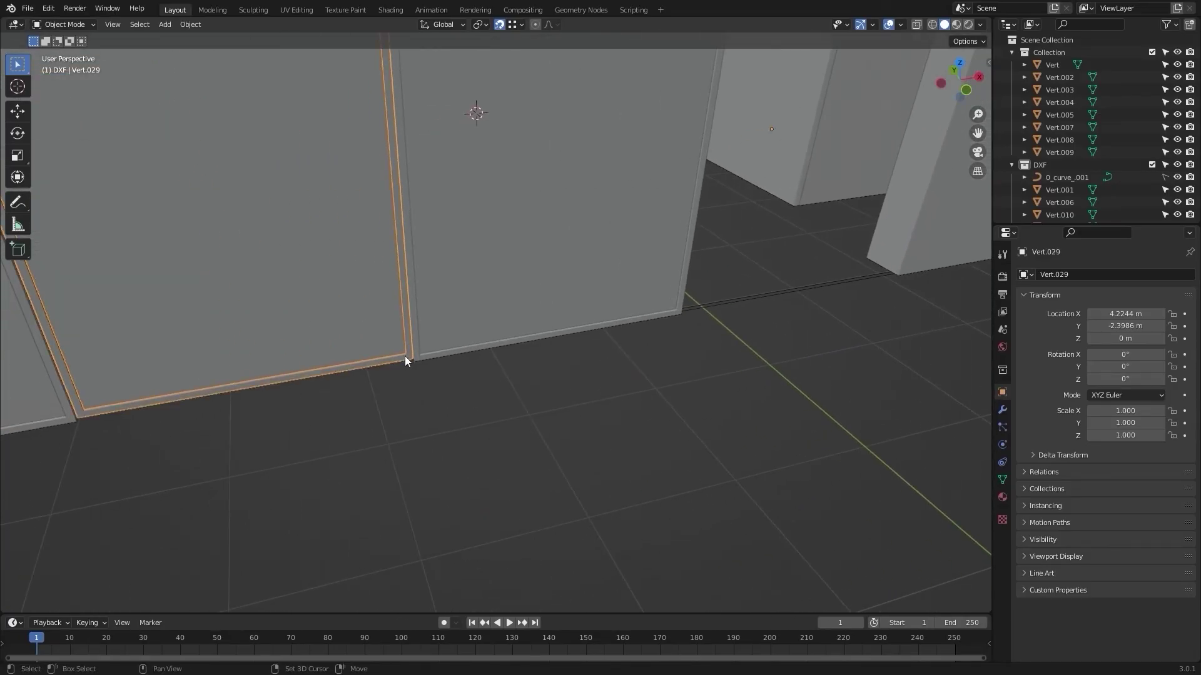
middle_drag(404, 355, 408, 449)
middle_drag(535, 470, 402, 396)
key(shift+d)
key(x)
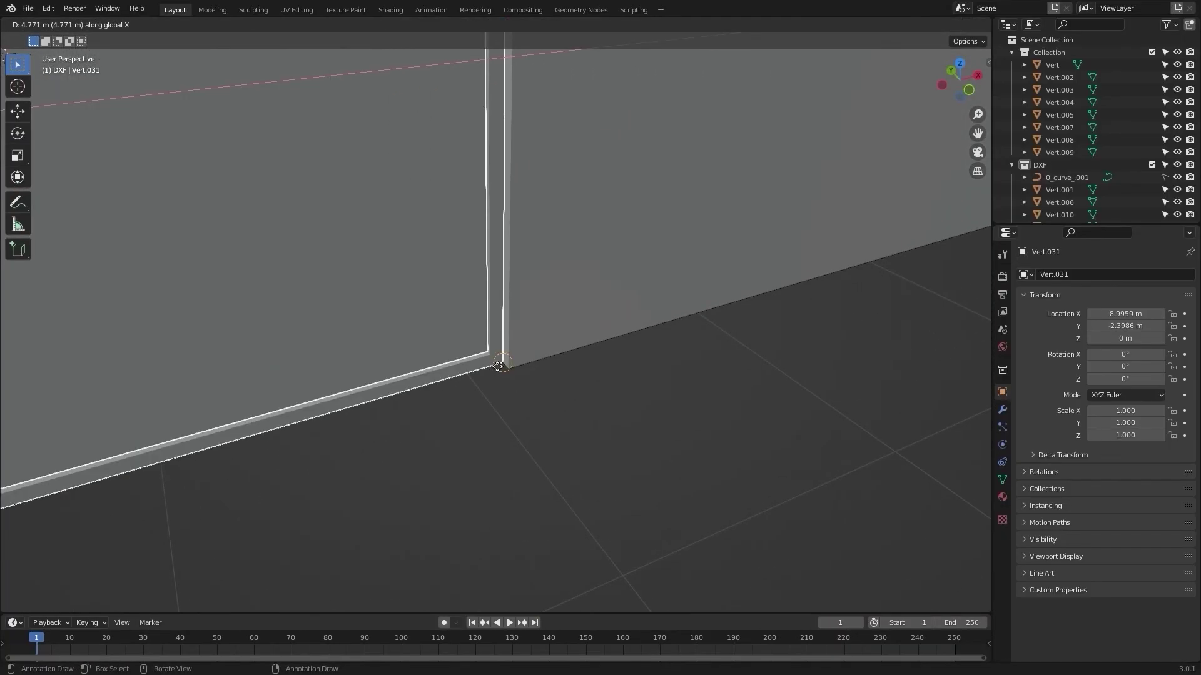
click(497, 366)
scroll(496, 394, down, 6)
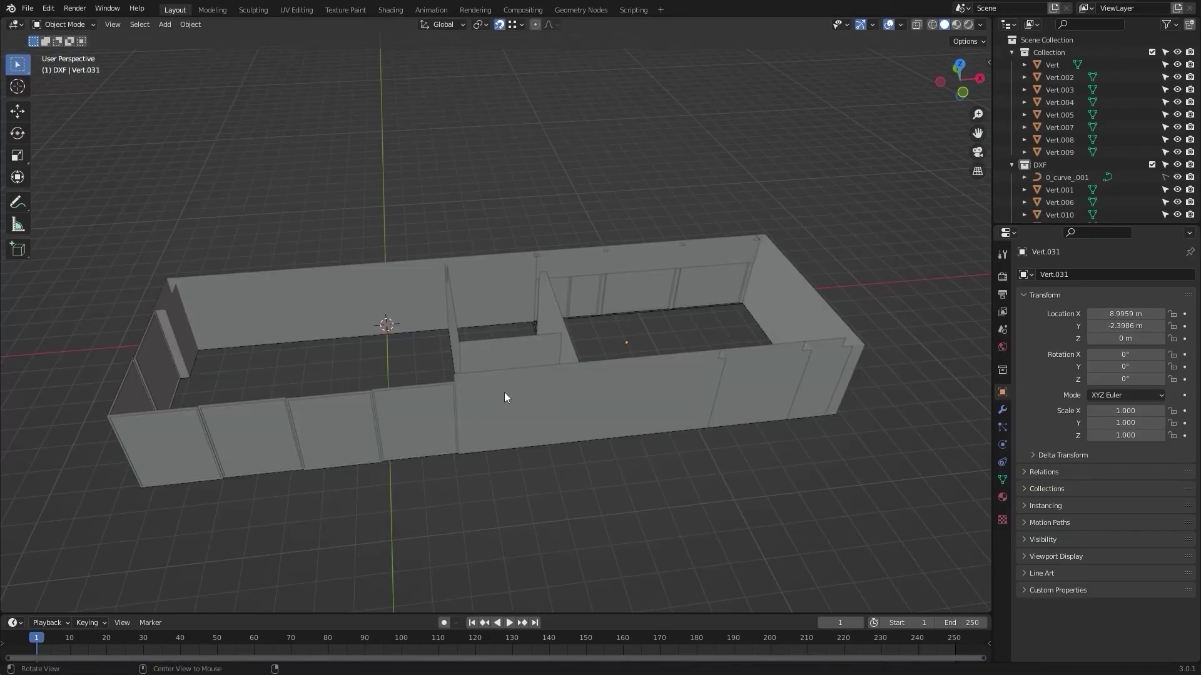
middle_drag(531, 394, 576, 367)
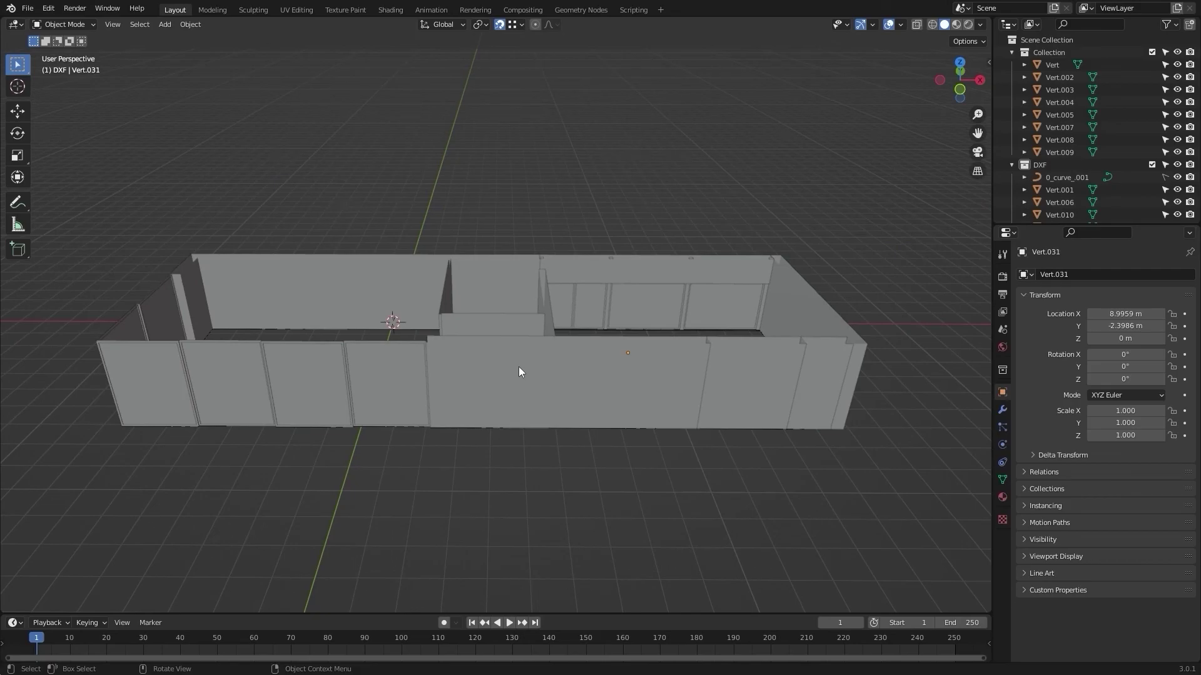
middle_drag(519, 368, 509, 401)
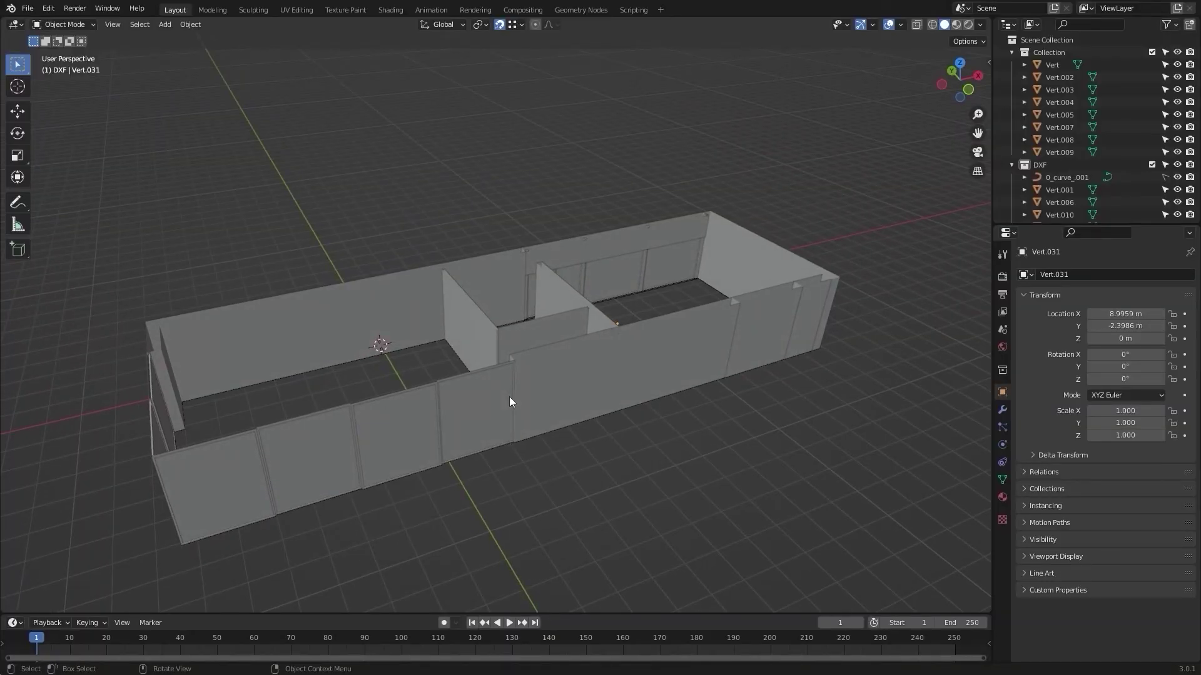